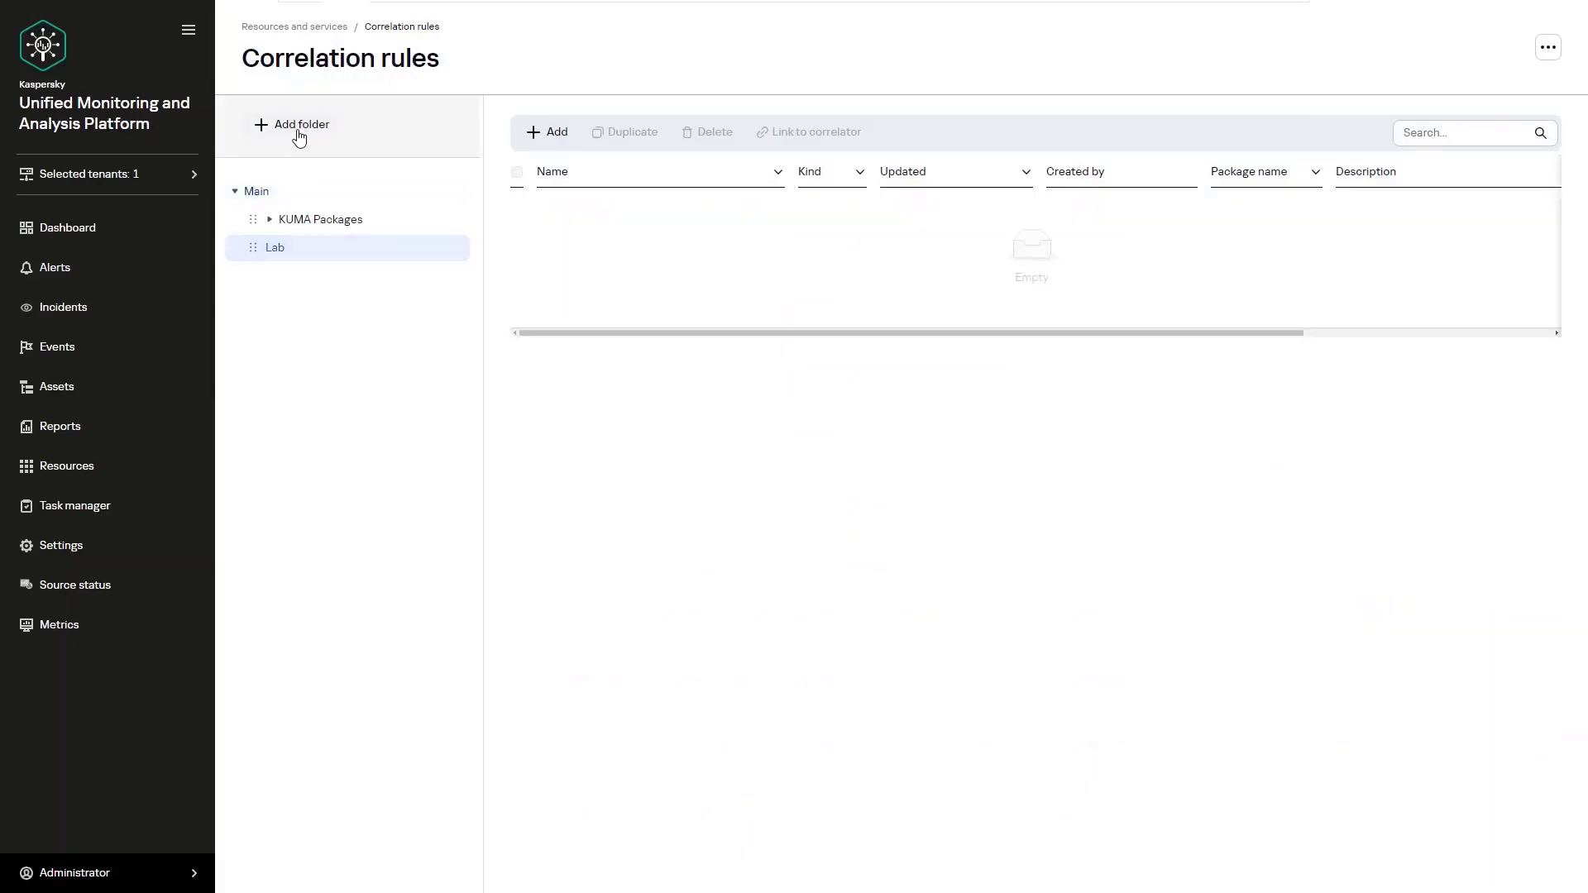
Start a new correlation rule in the Lab folder and set its kind to operational
{"action": "left_click", "coordinate": [536, 135]}
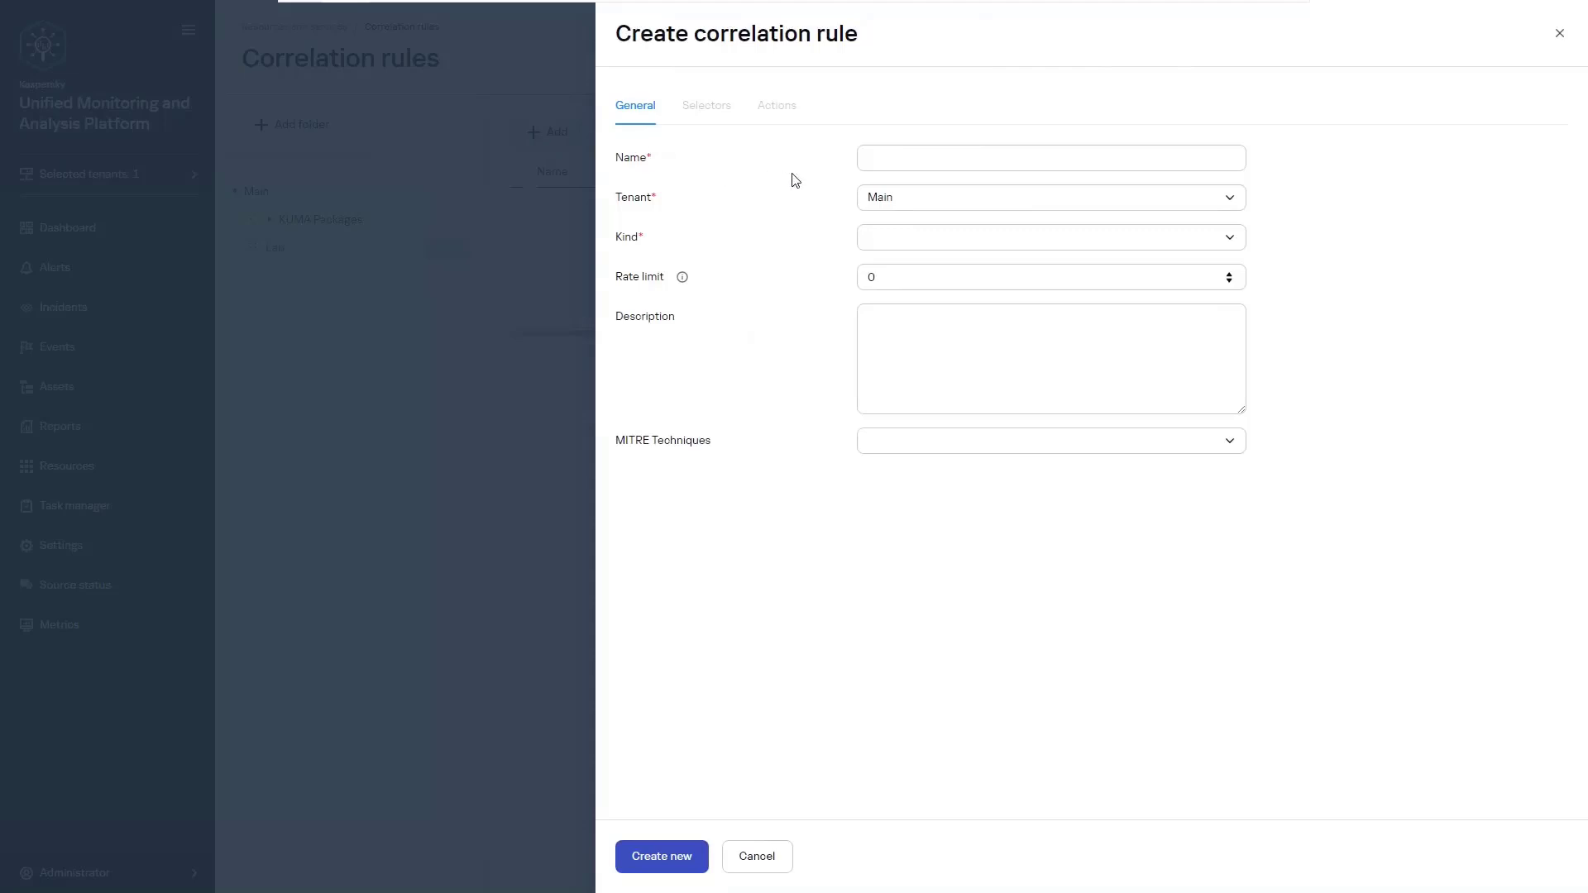
{"action": "left_click", "coordinate": [878, 238]}
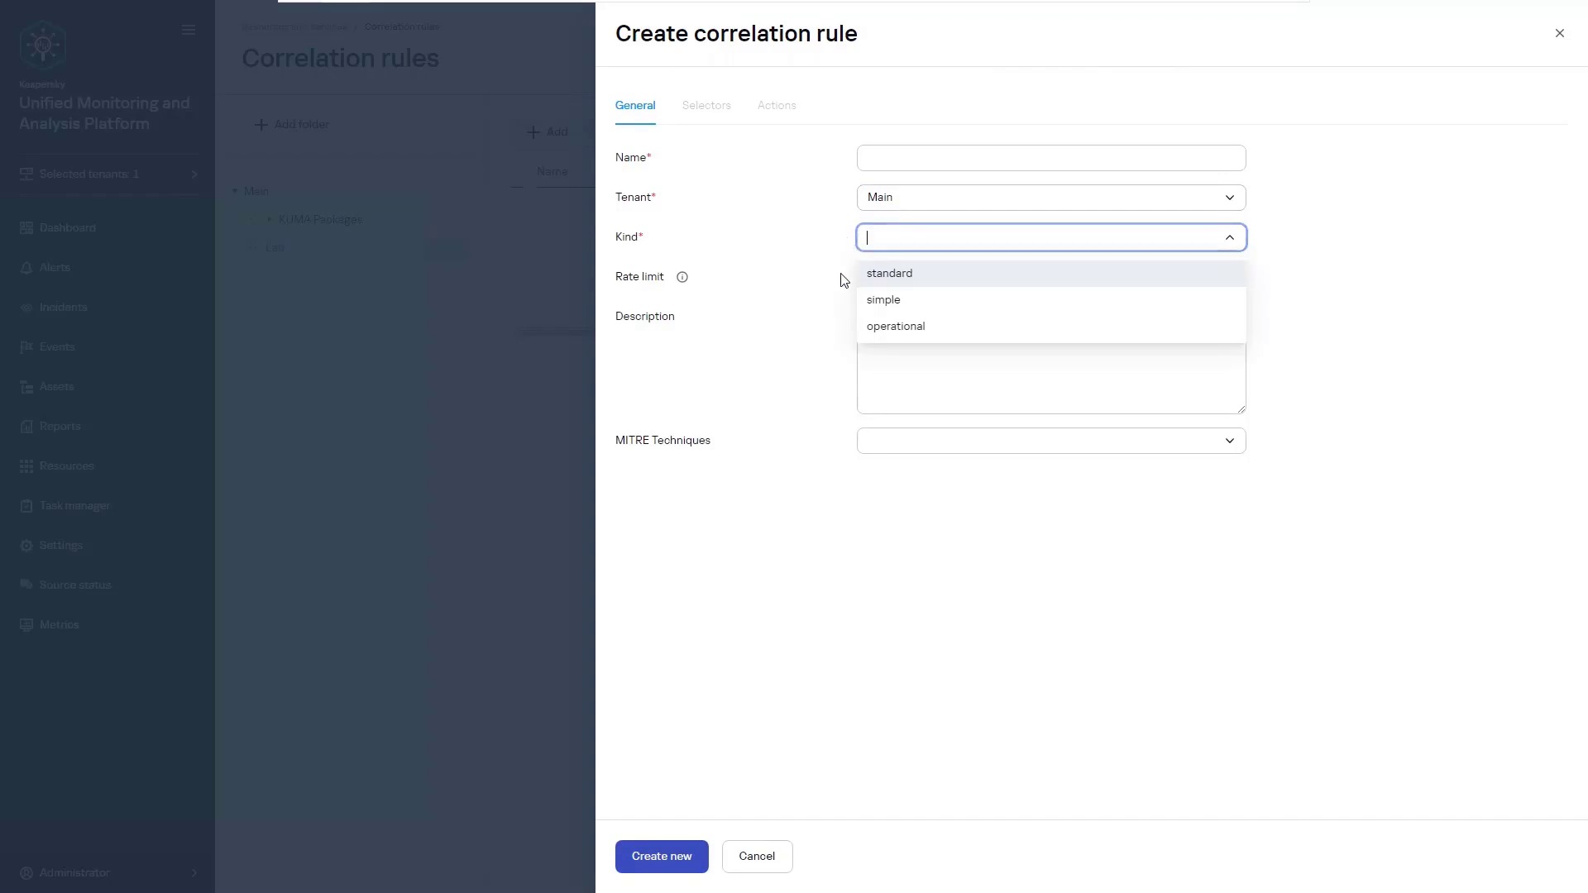
{"action": "left_click", "coordinate": [876, 328]}
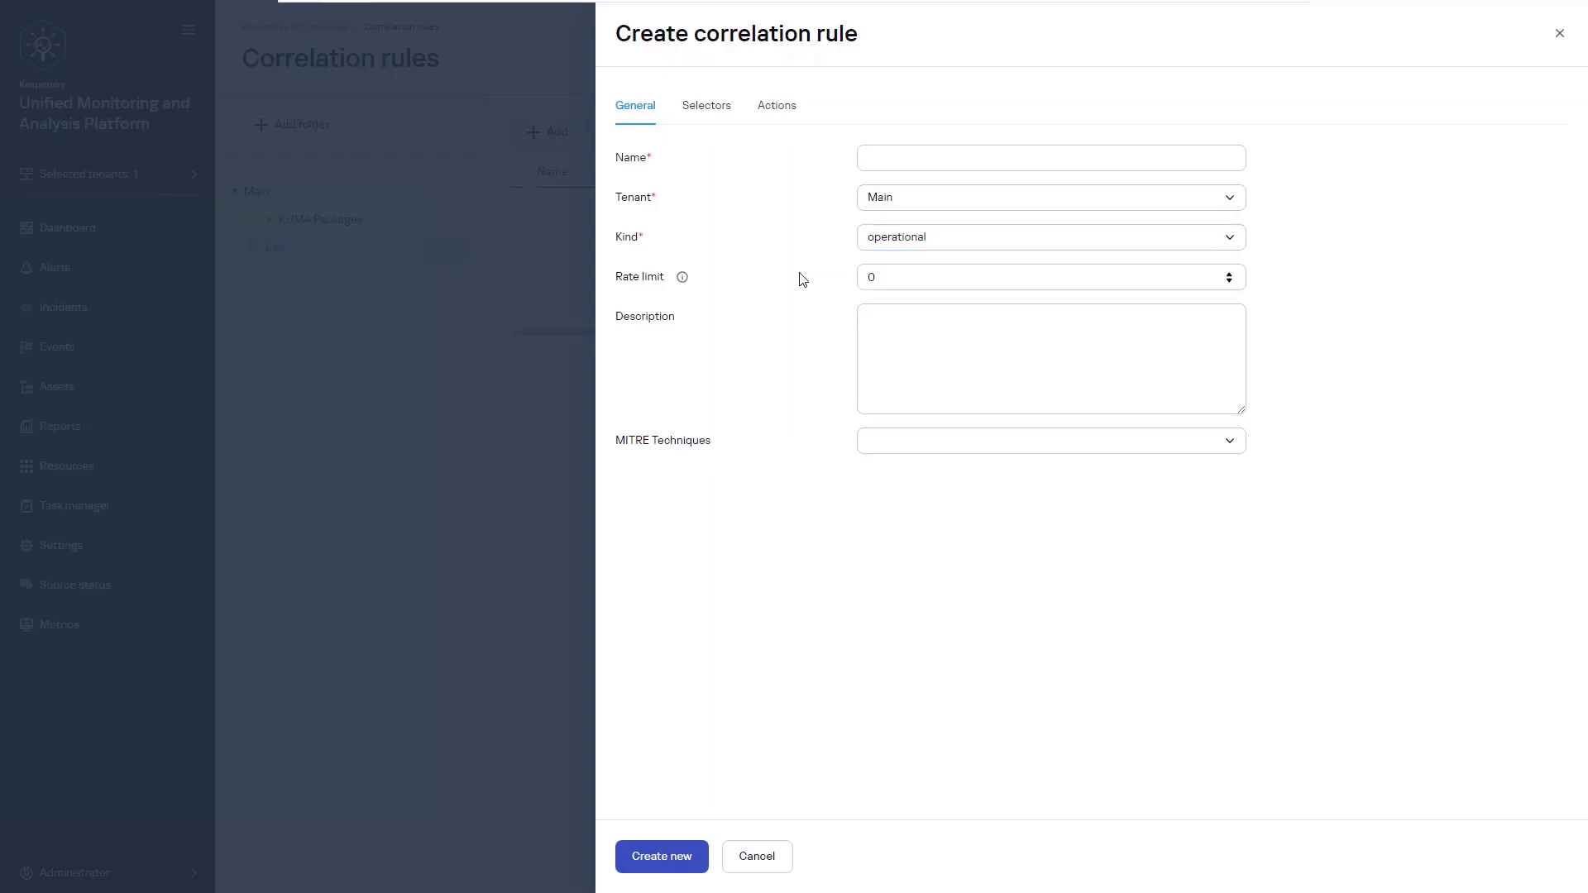
Review the selector settings and the actions available for an operational correlation rule
{"action": "left_click", "coordinate": [711, 119]}
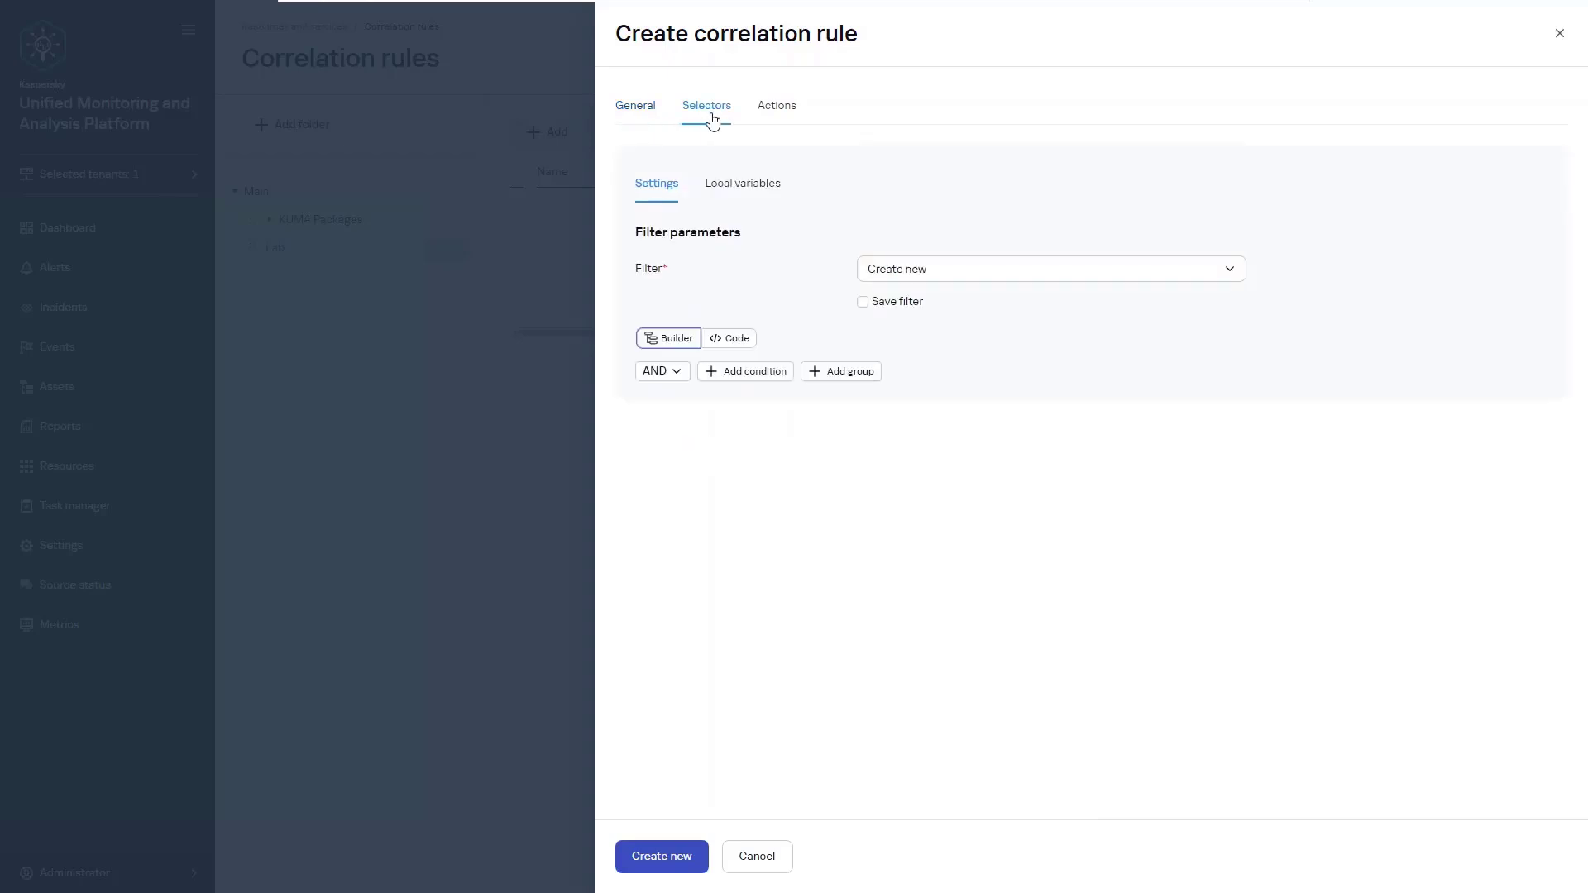
{"action": "left_click", "coordinate": [775, 116]}
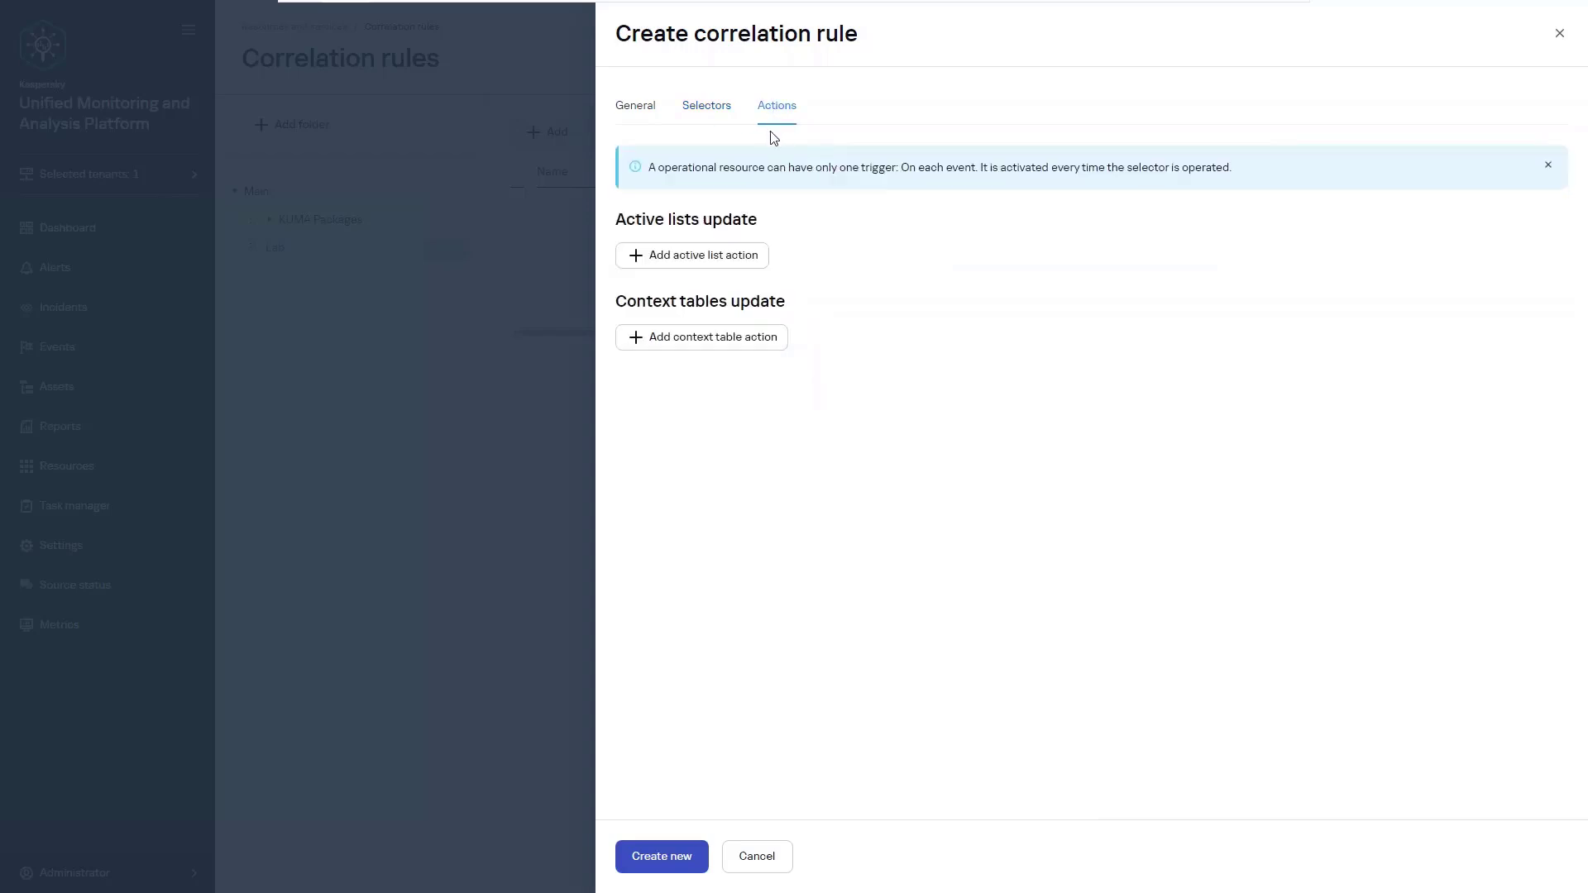
{"action": "left_click", "coordinate": [636, 112]}
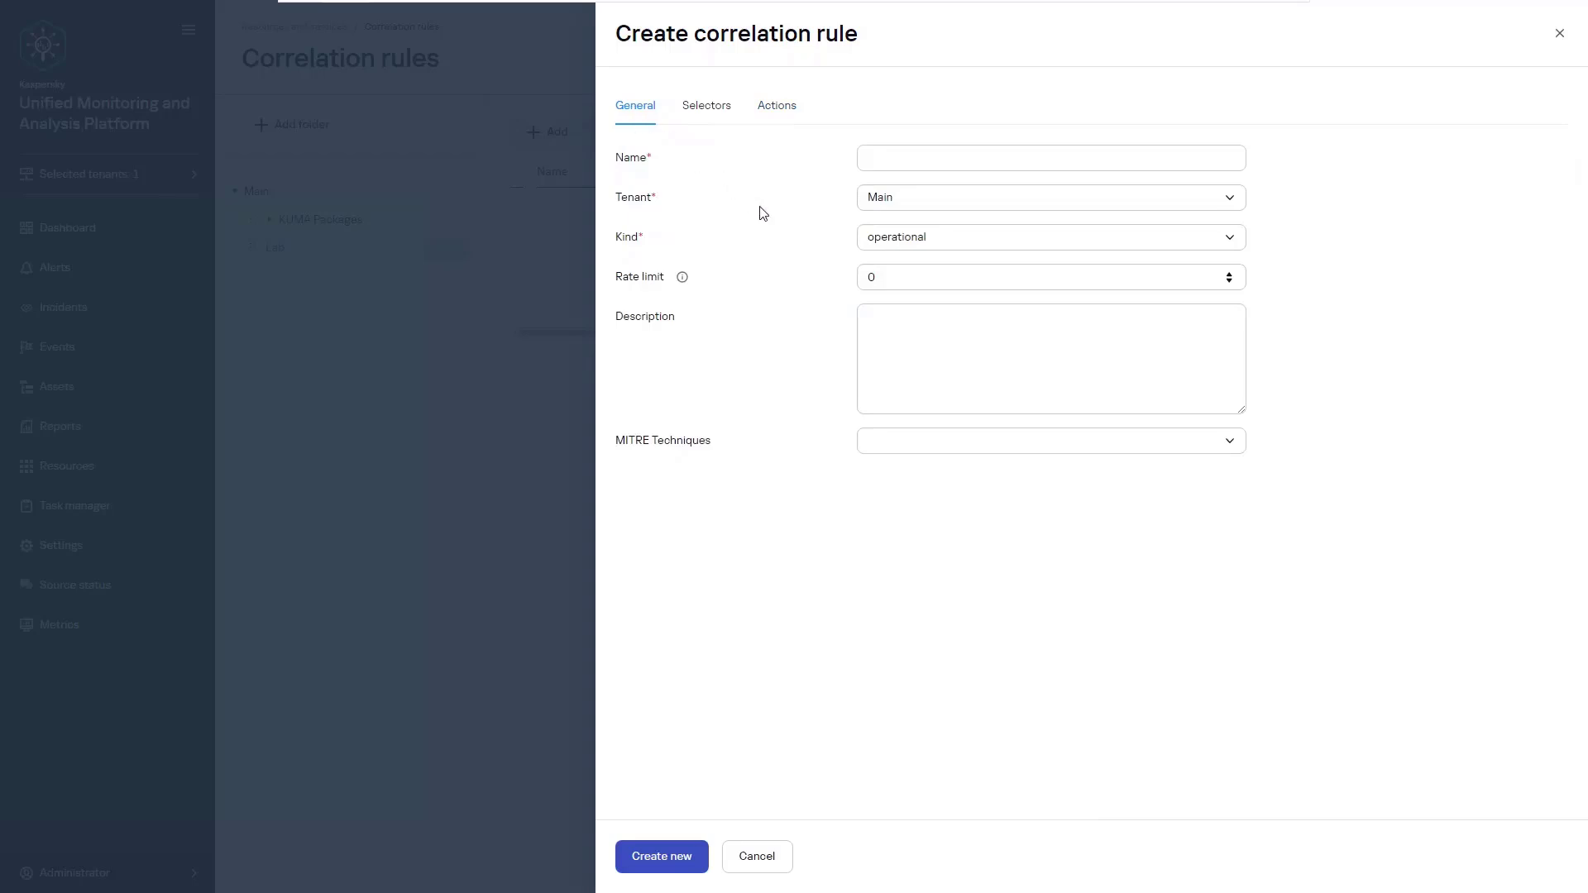
Change the kind of the new correlation rule to simple
{"action": "left_click", "coordinate": [866, 239]}
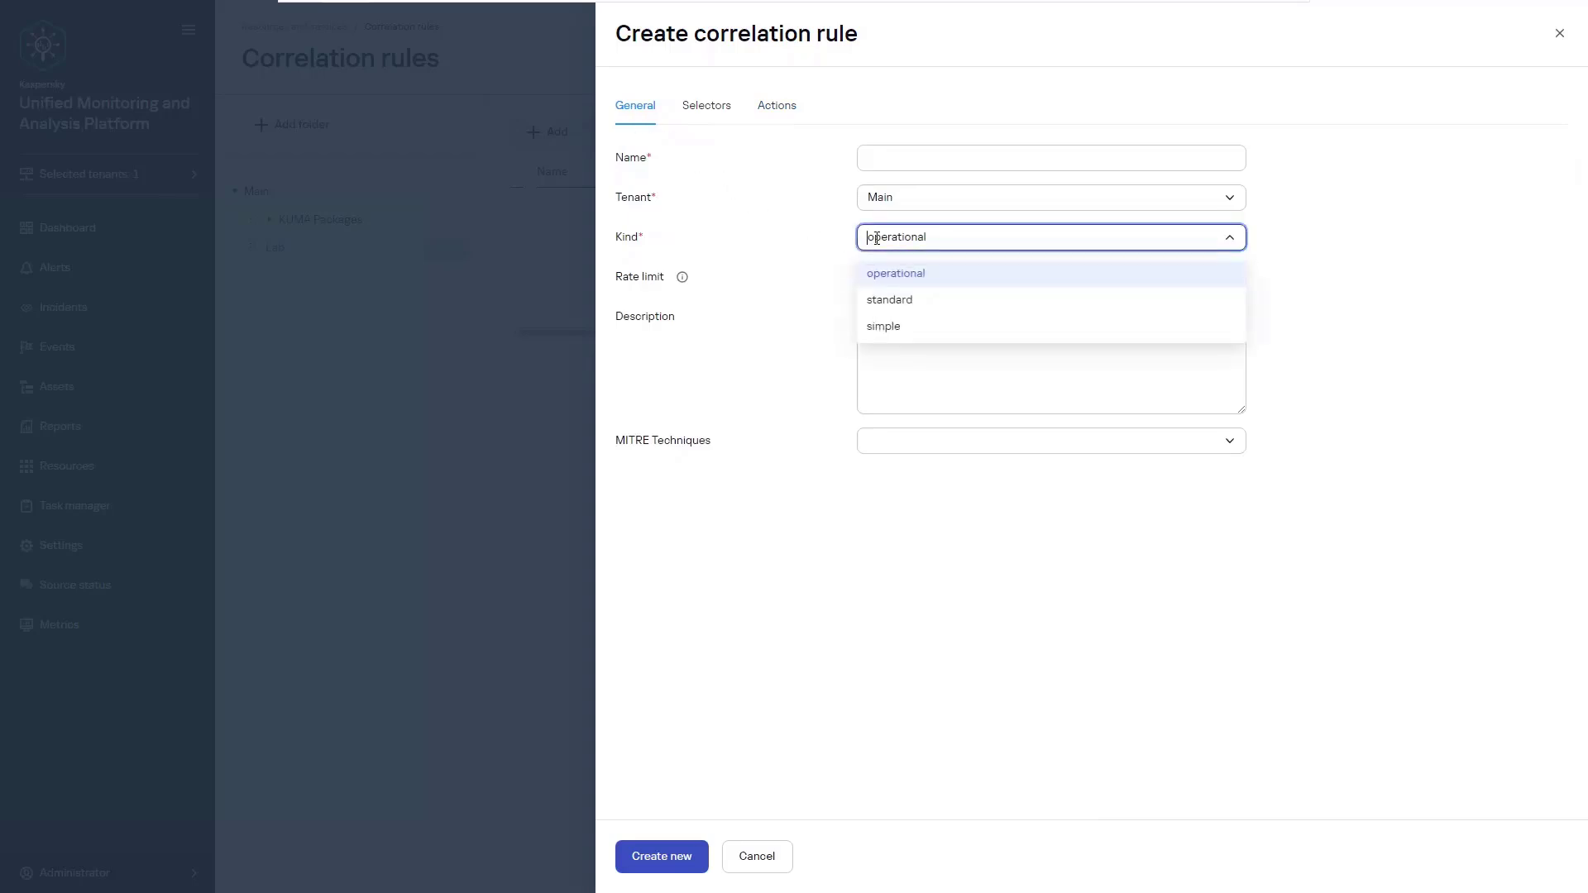
{"action": "left_click", "coordinate": [876, 328]}
{"action": "left_click", "coordinate": [769, 225]}
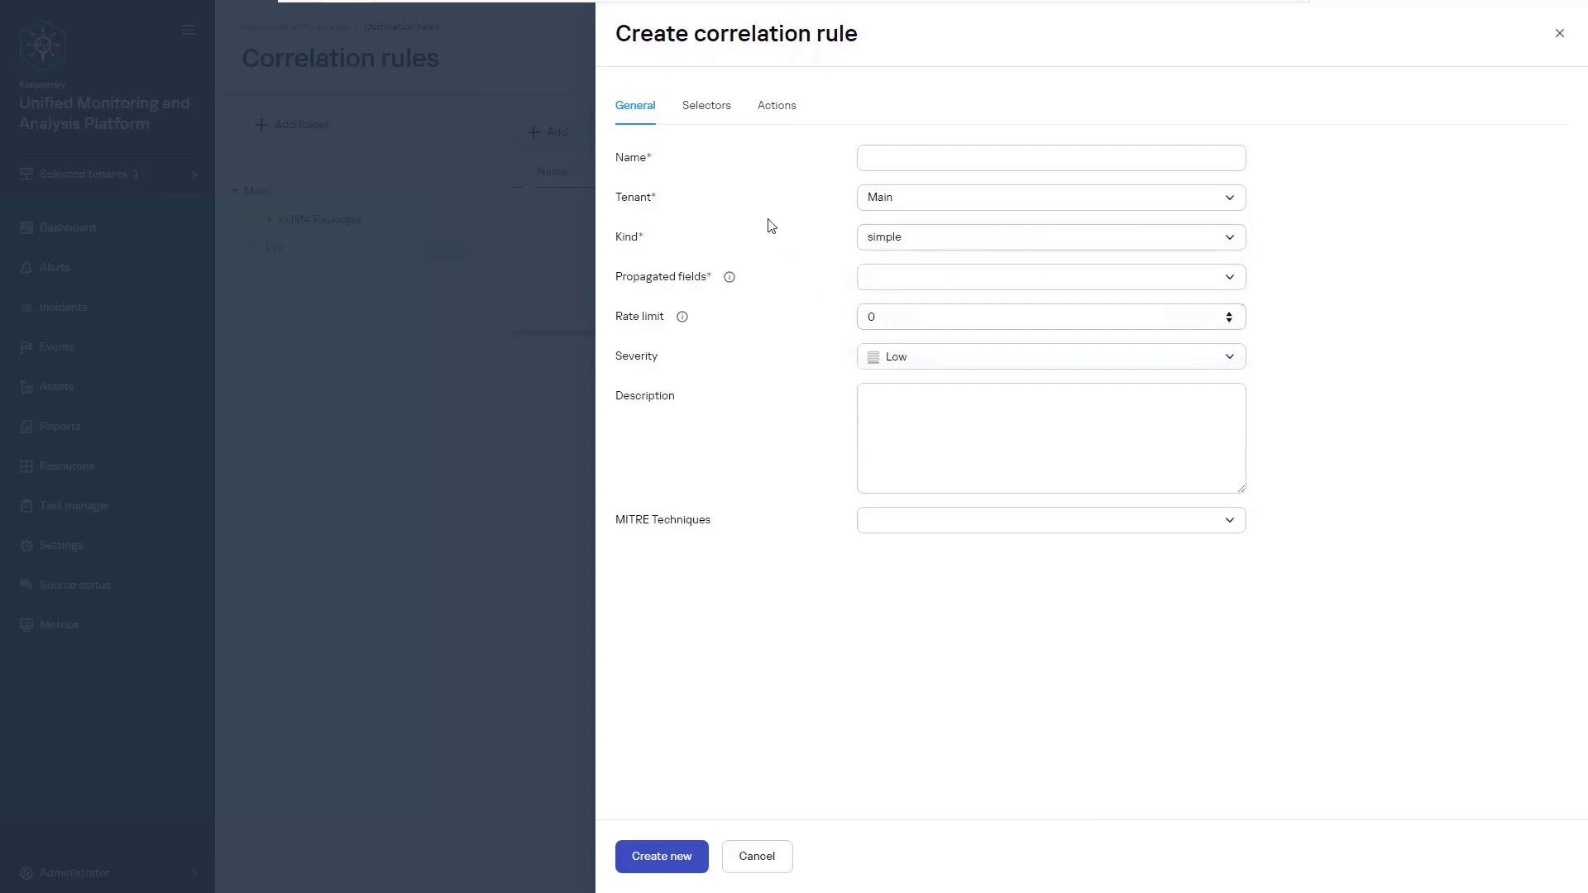
Review the options offered for the simple rule's propagated fields and severity
{"action": "left_click", "coordinate": [889, 279]}
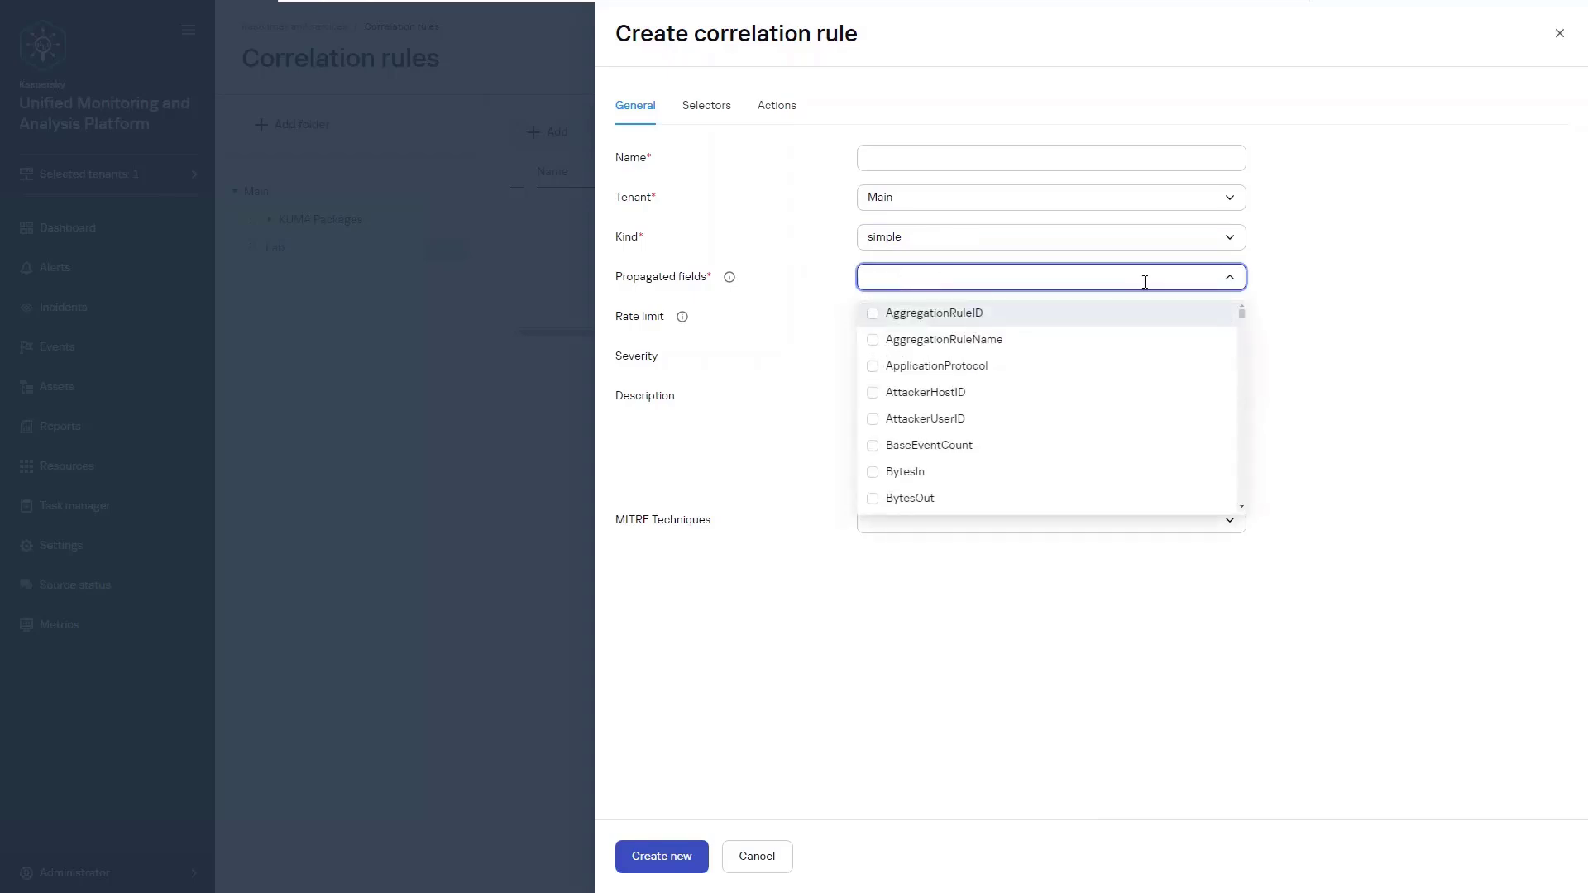
{"action": "left_click", "coordinate": [799, 265]}
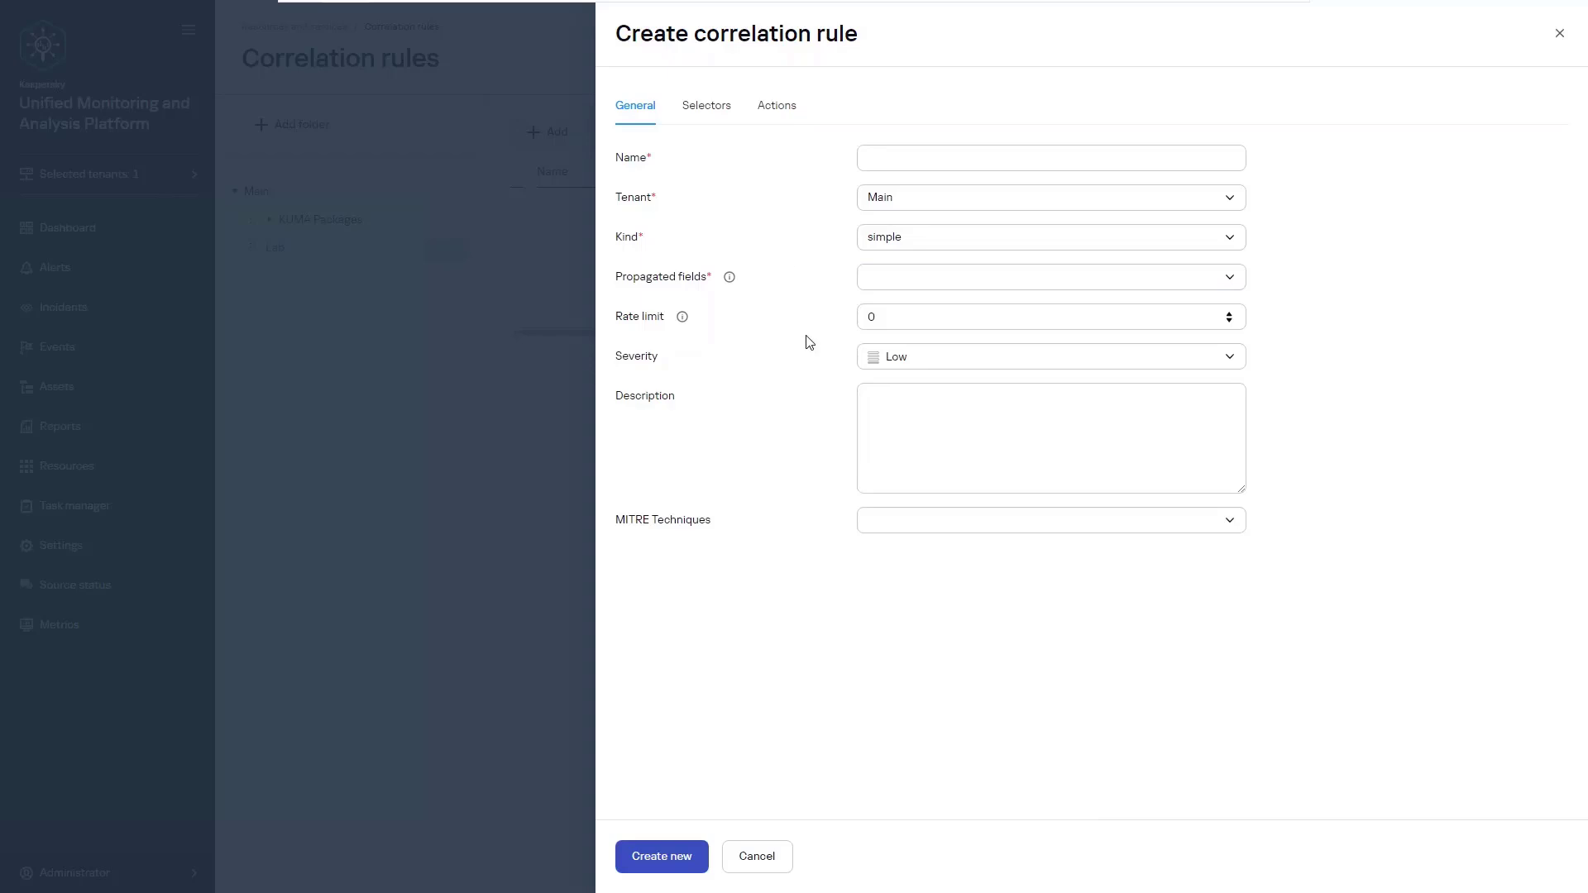
{"action": "left_click", "coordinate": [910, 366]}
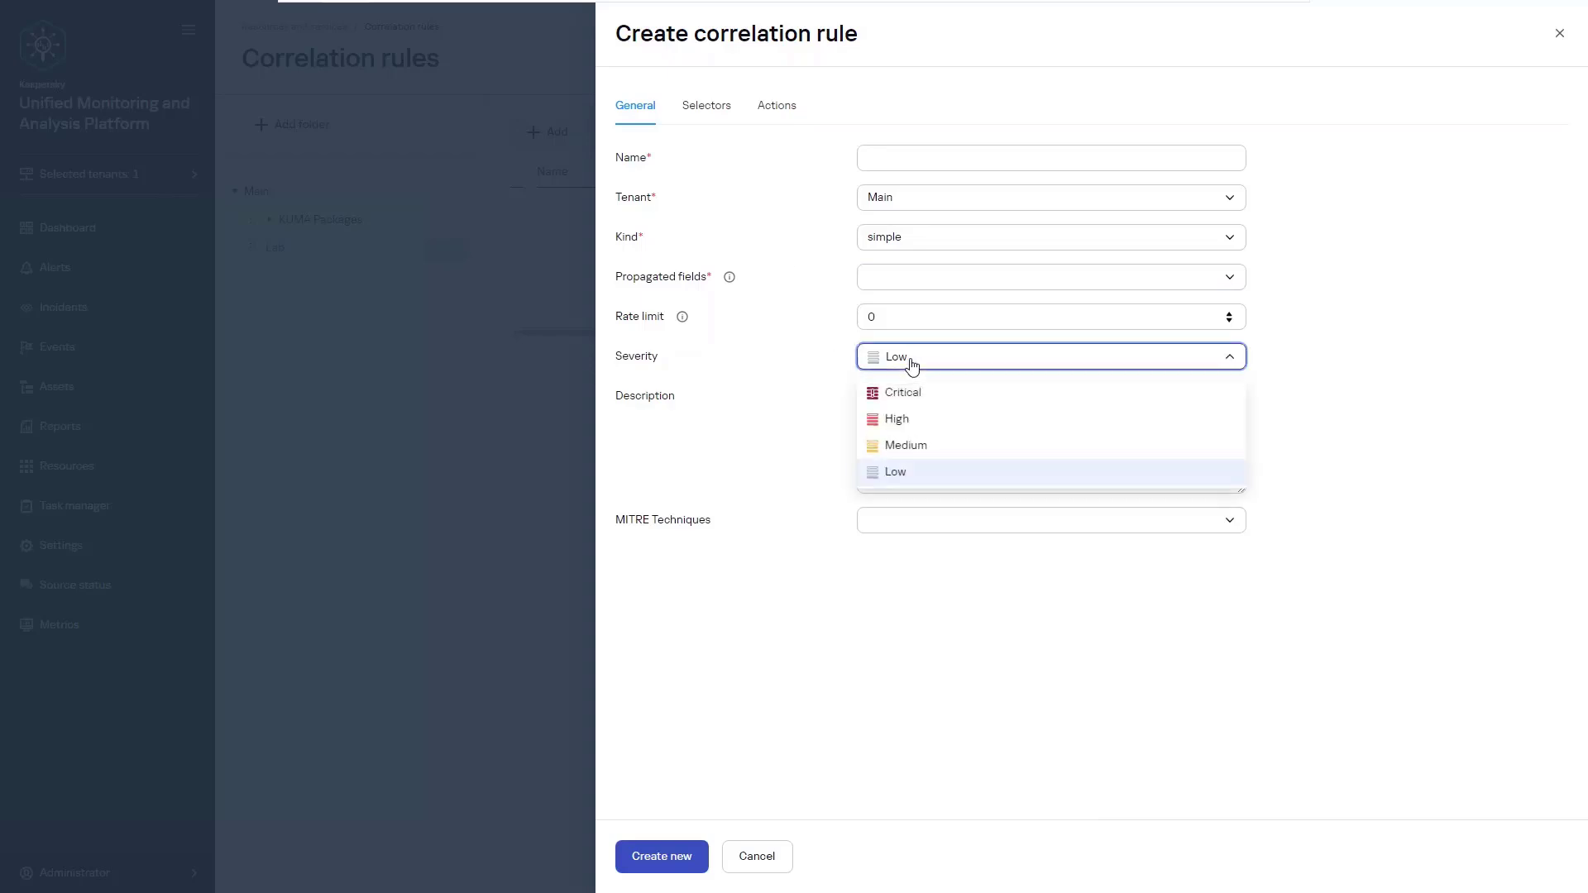
{"action": "left_click", "coordinate": [925, 367]}
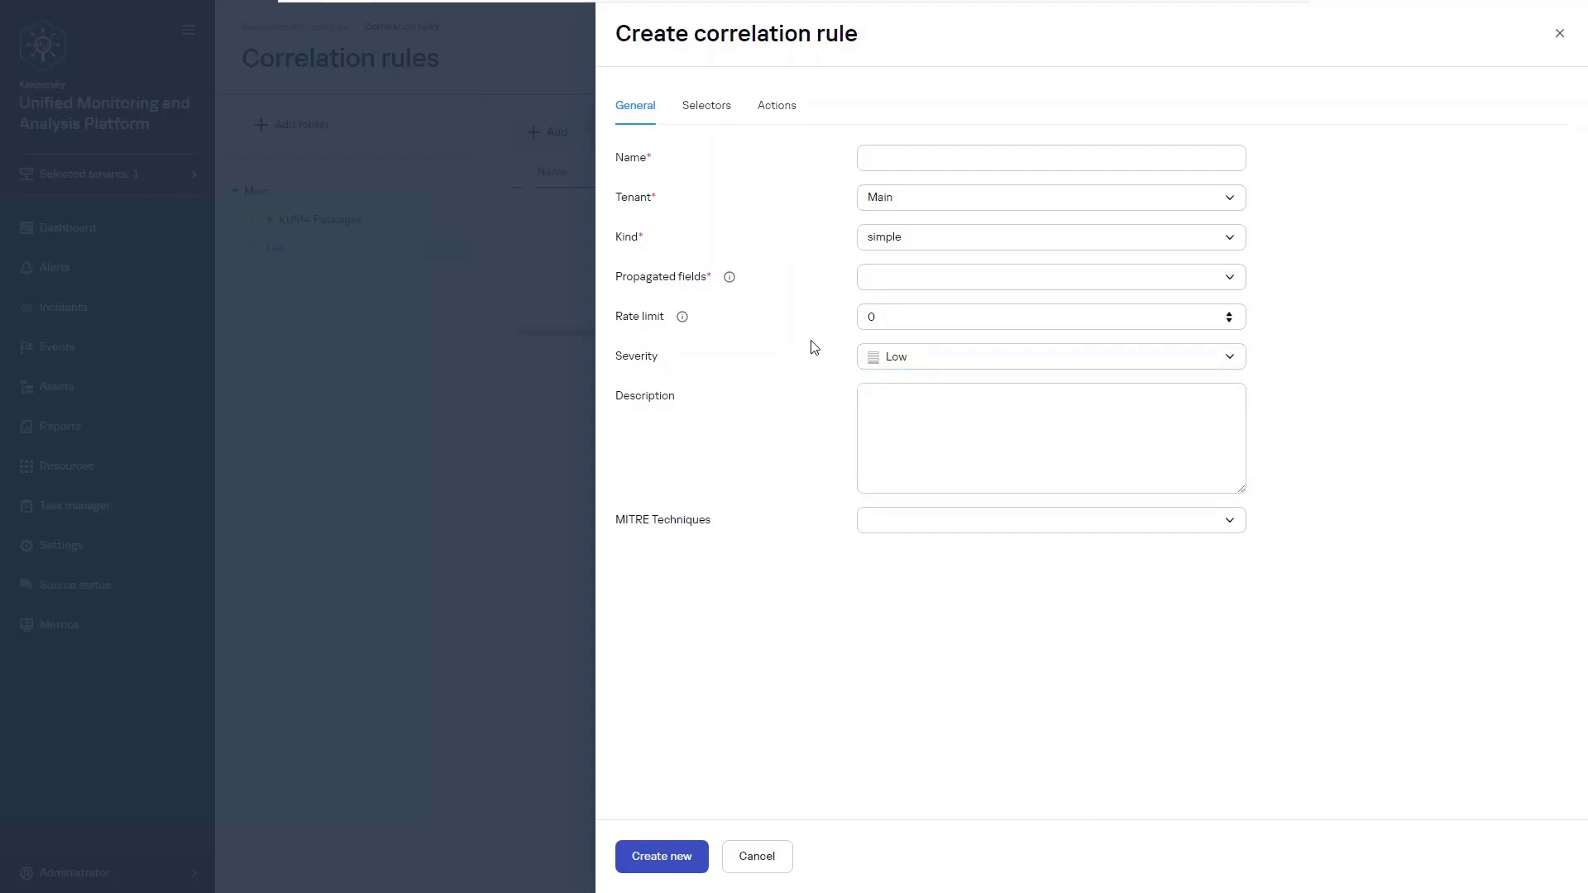
Add a selector filter condition with the If operator, the event field AttackerHostID and the = comparison
{"action": "left_click", "coordinate": [705, 120]}
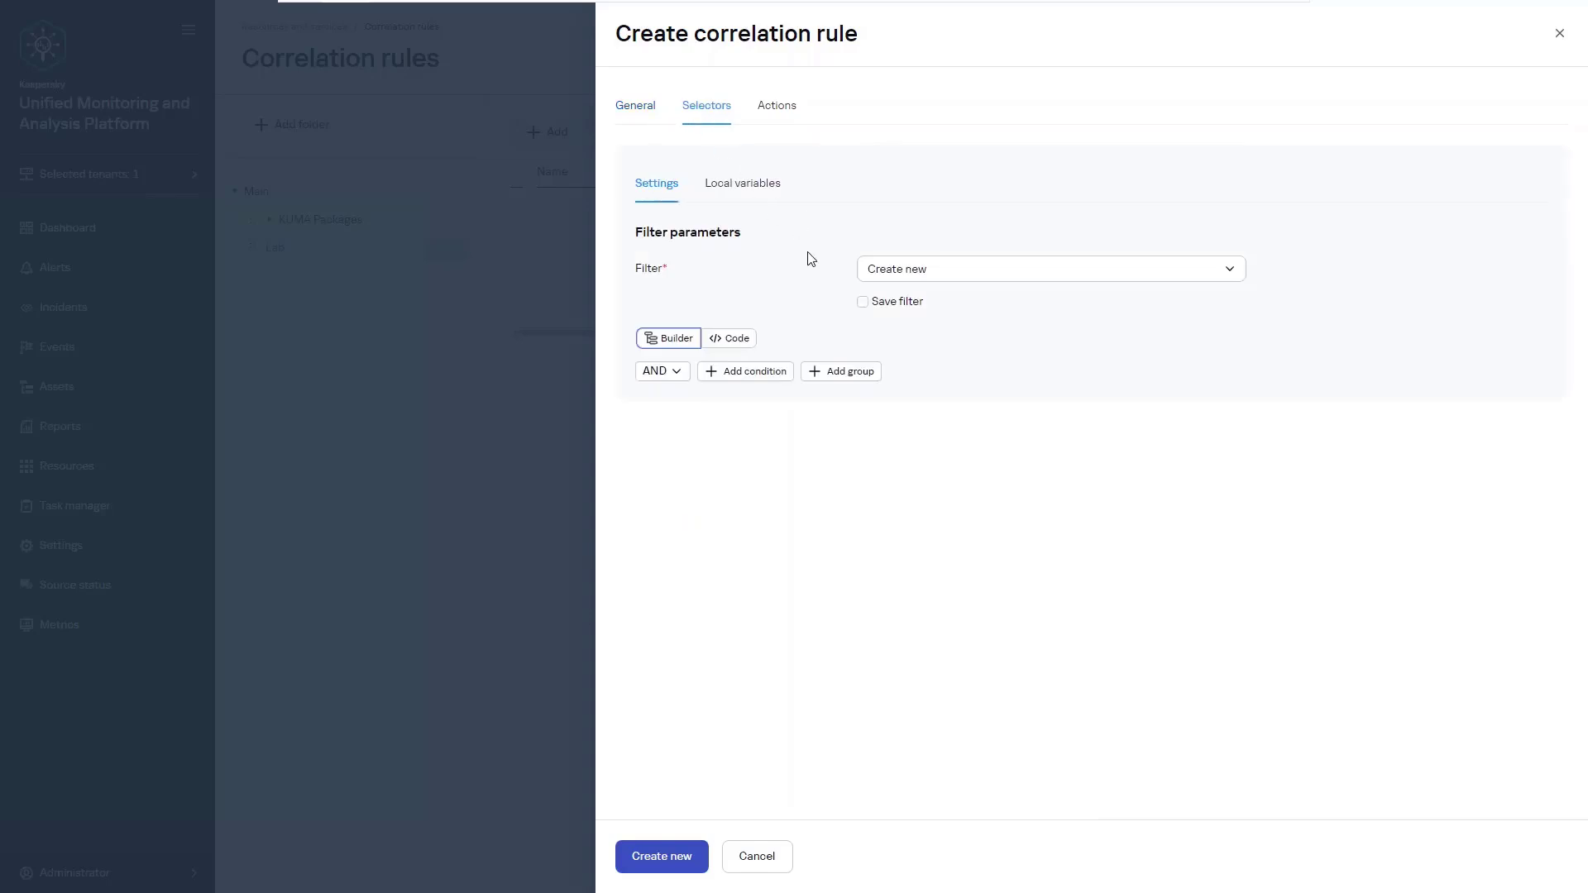
{"action": "left_click", "coordinate": [773, 372]}
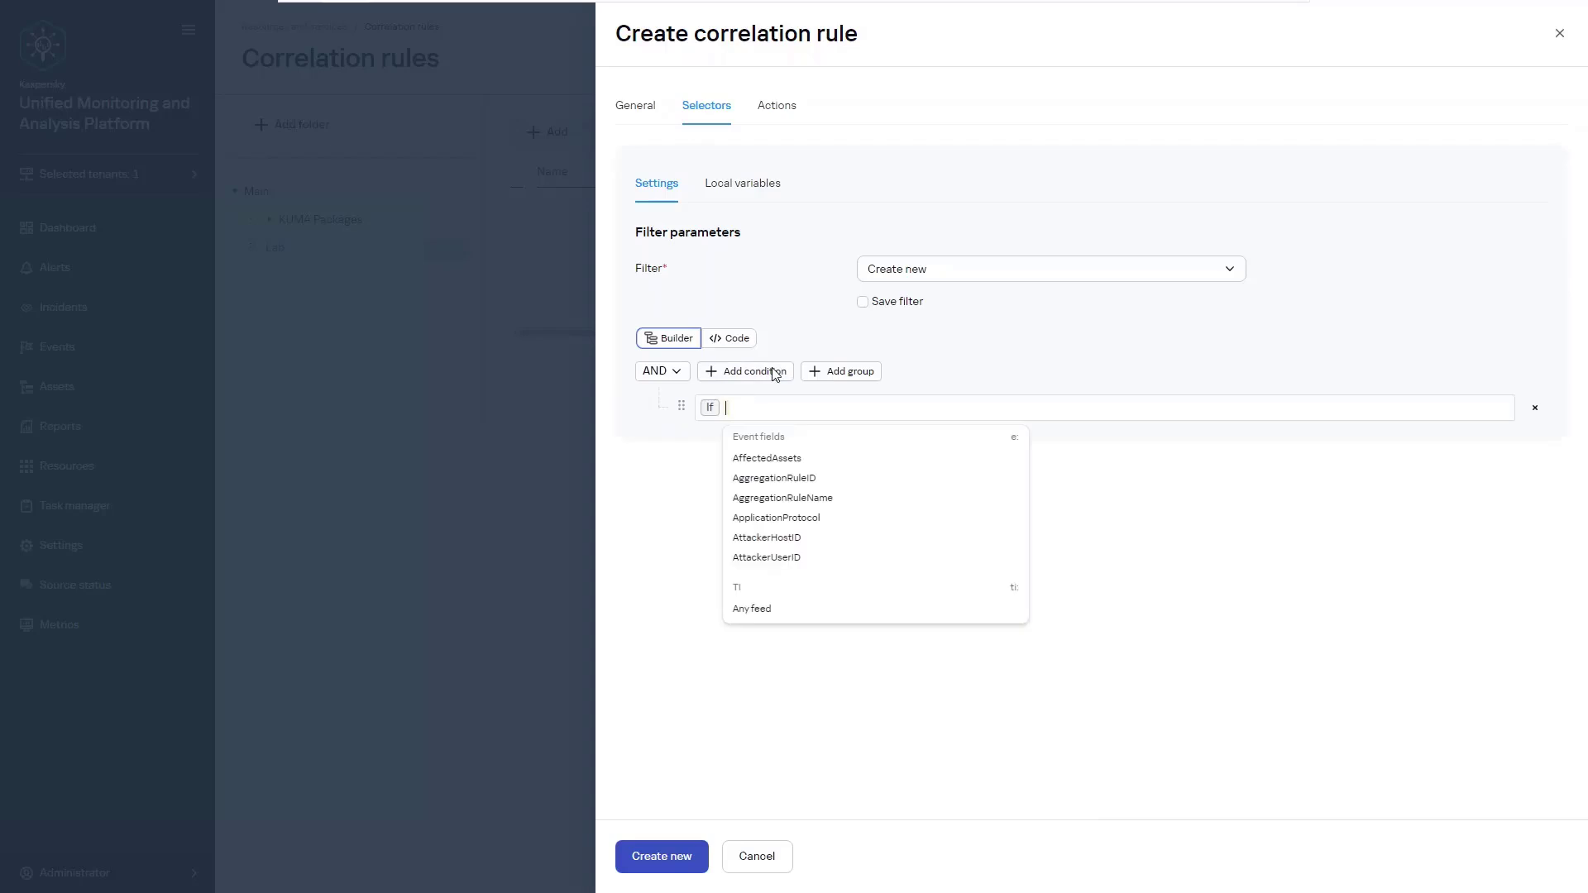
{"action": "left_click", "coordinate": [710, 410]}
{"action": "left_click", "coordinate": [710, 409]}
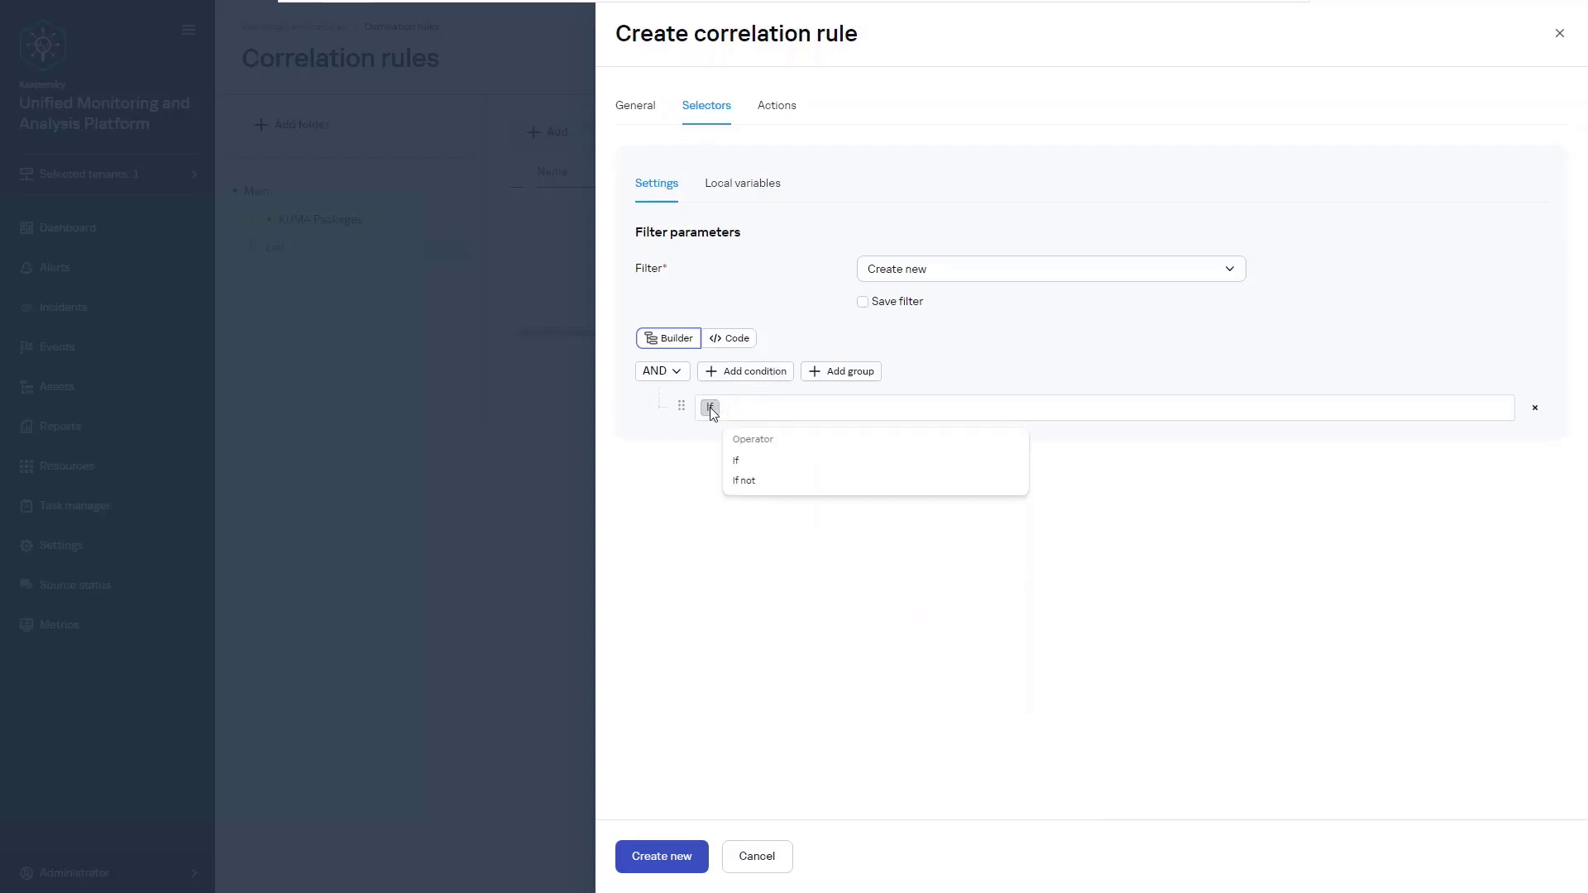
{"action": "left_click", "coordinate": [711, 409]}
{"action": "left_click", "coordinate": [755, 411]}
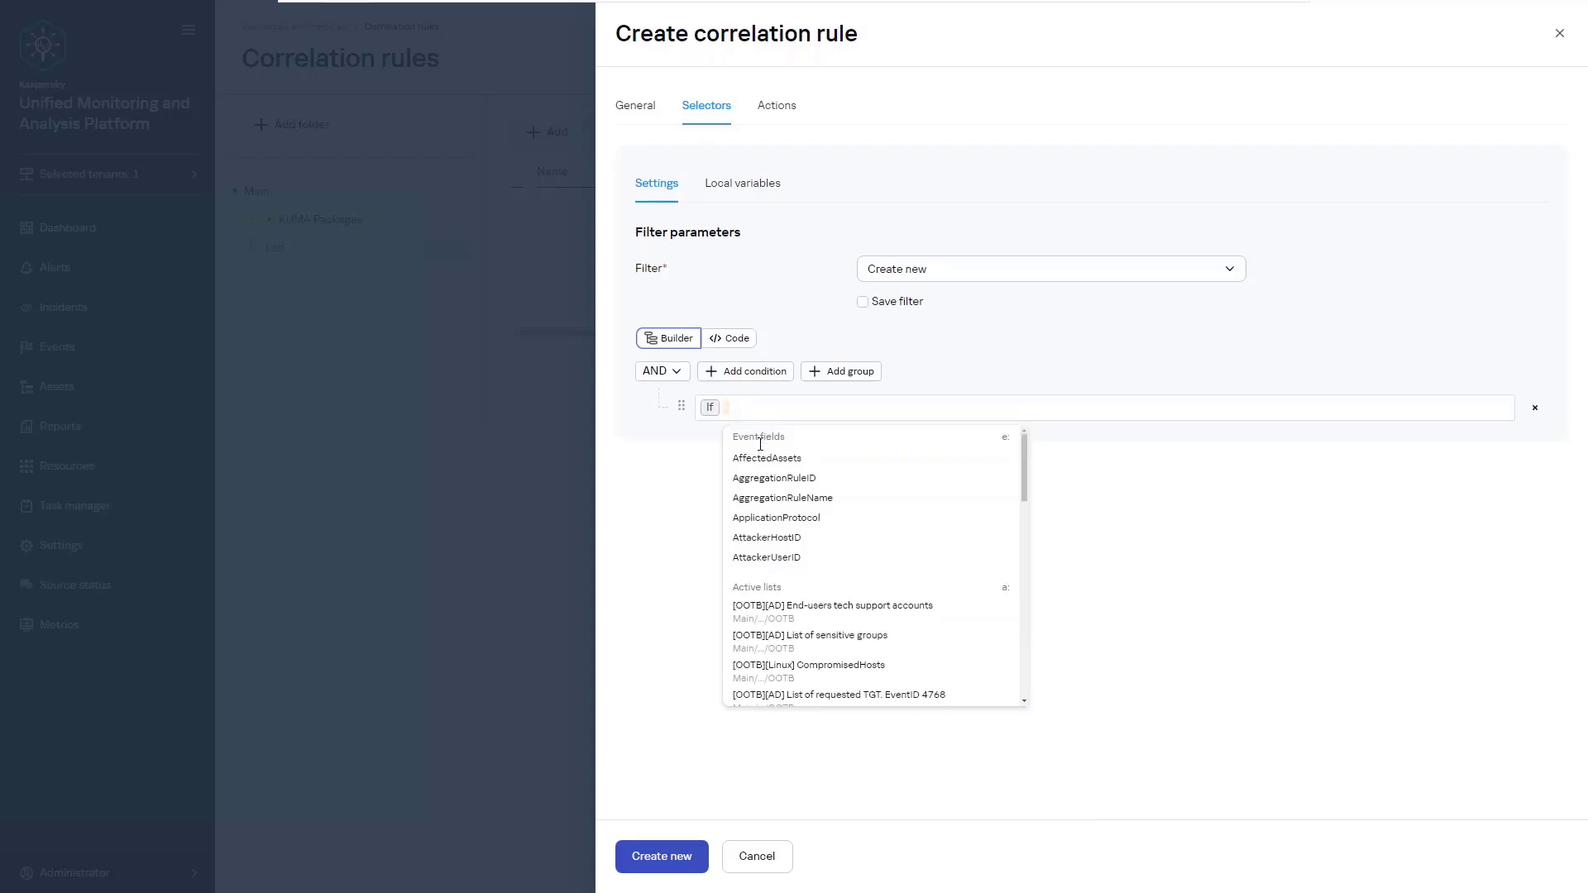
{"action": "scroll", "coordinate": [780, 486], "scroll_direction": "down", "scroll_amount": 2}
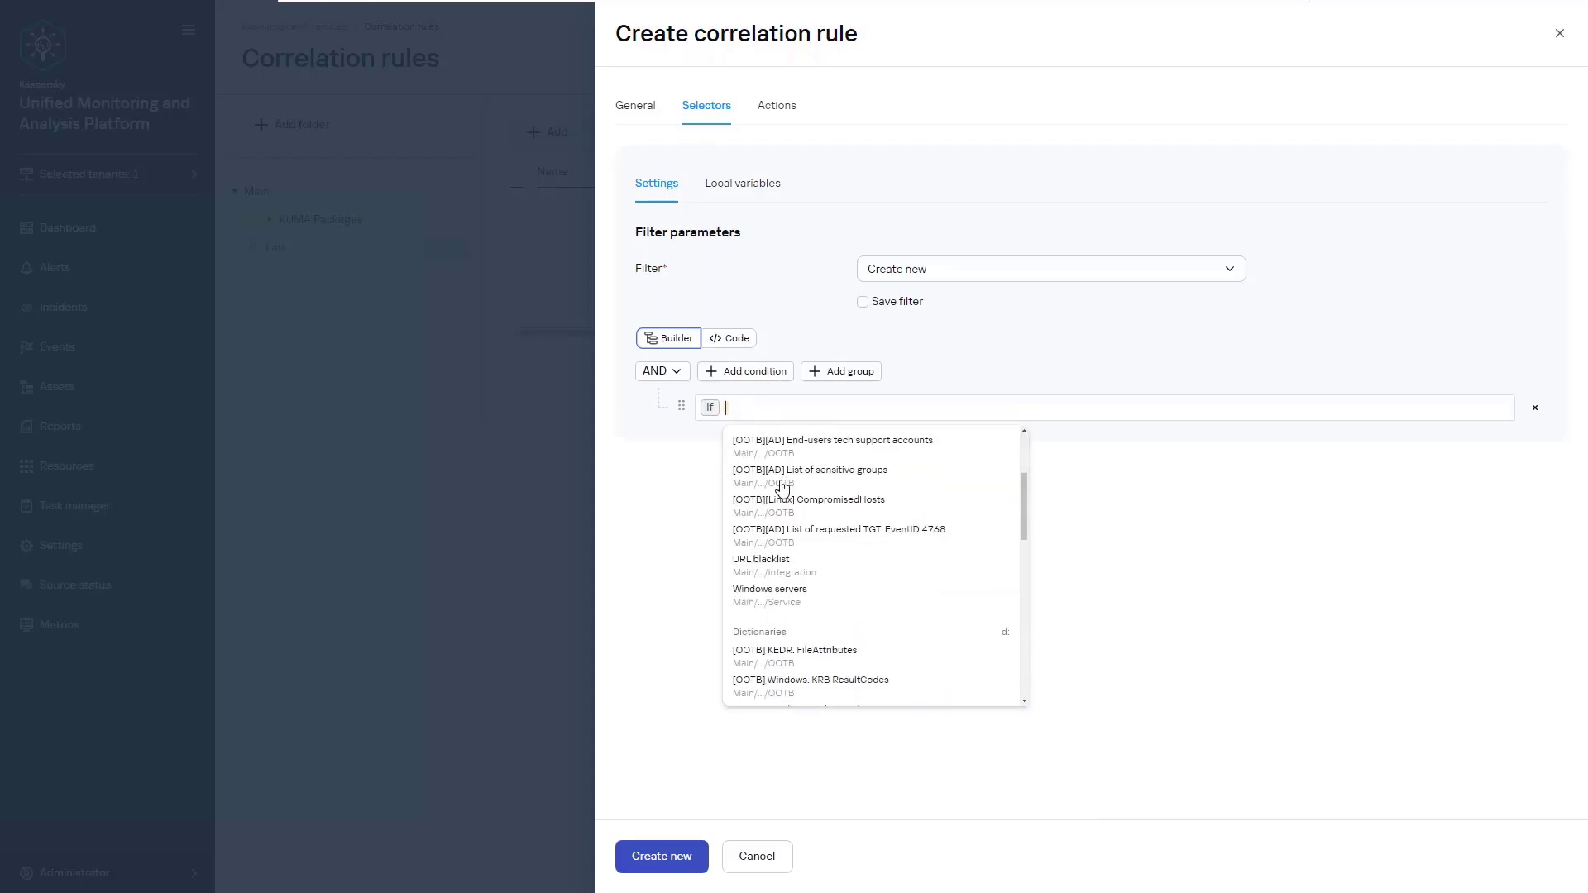
{"action": "scroll", "coordinate": [815, 531], "scroll_direction": "up", "scroll_amount": 3}
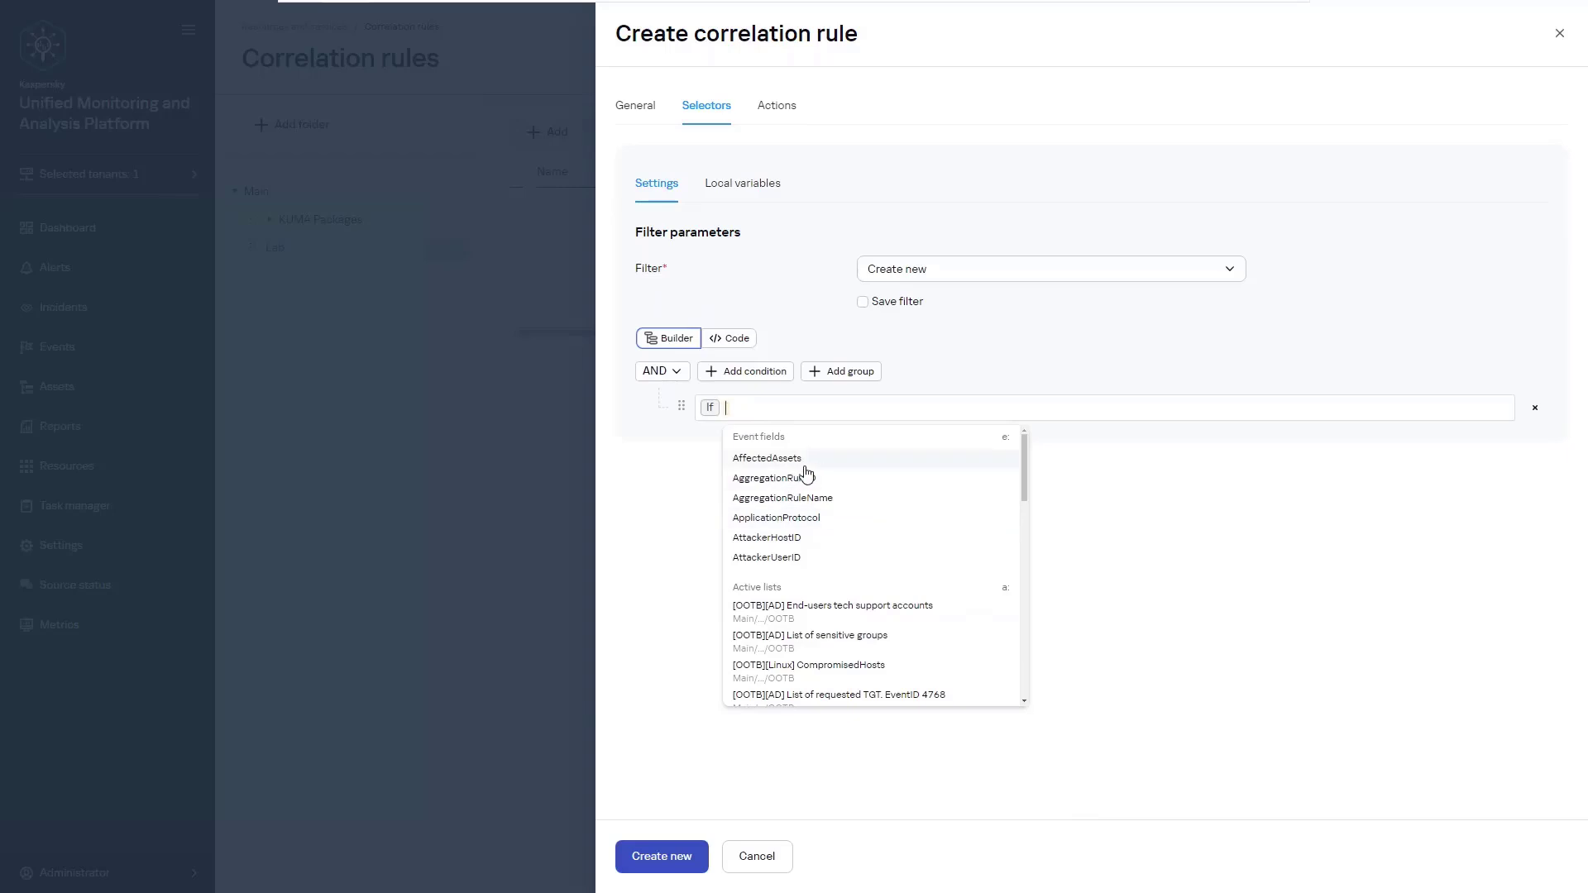
{"action": "left_click", "coordinate": [795, 539]}
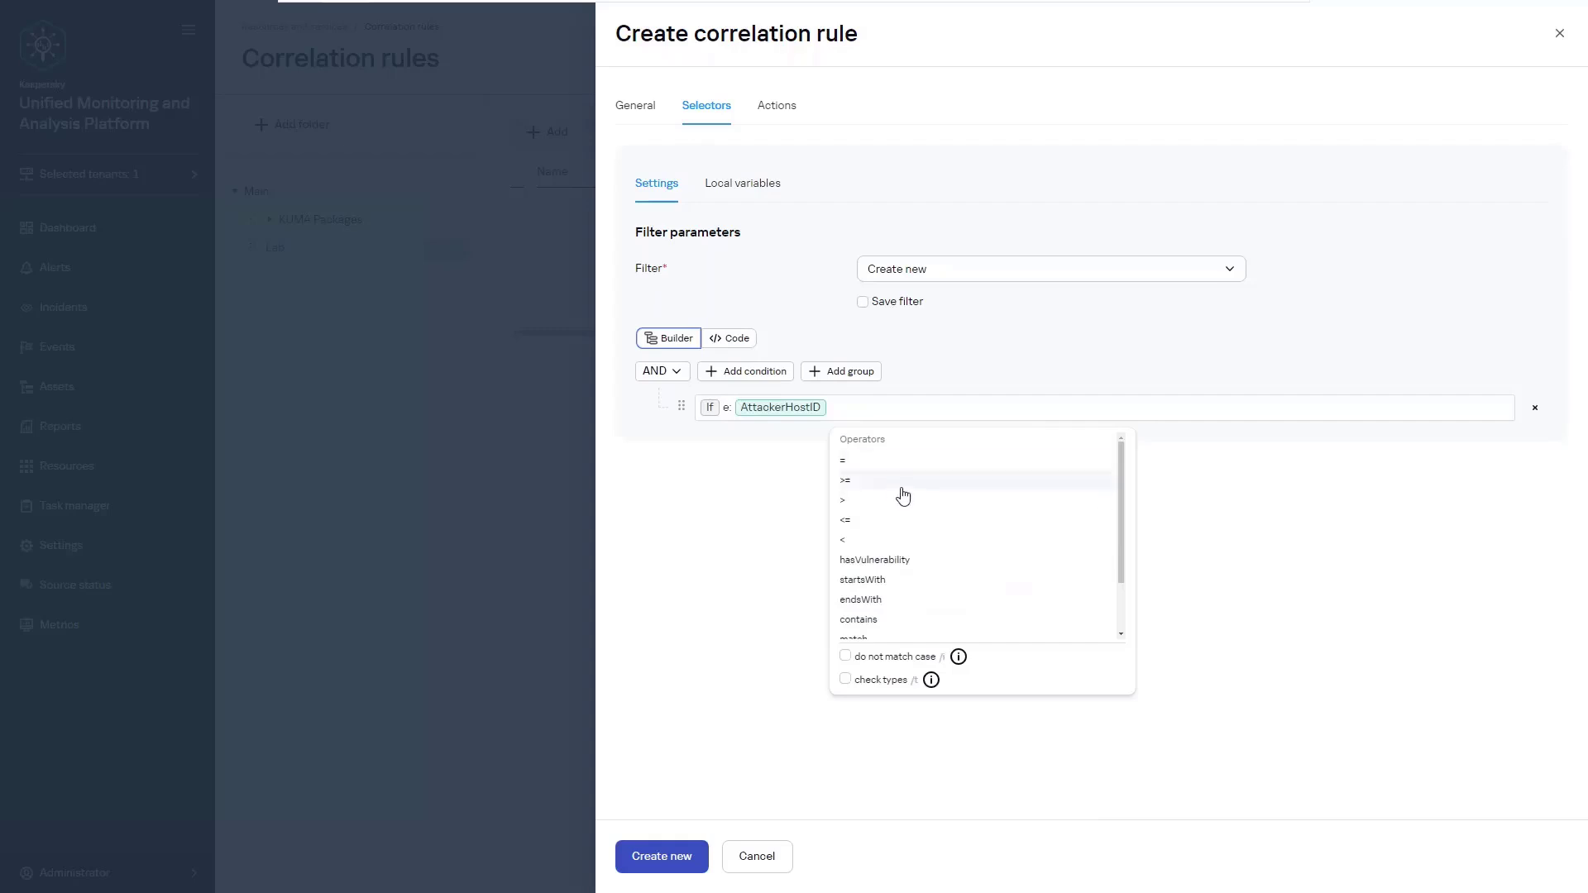
{"action": "left_click", "coordinate": [859, 462]}
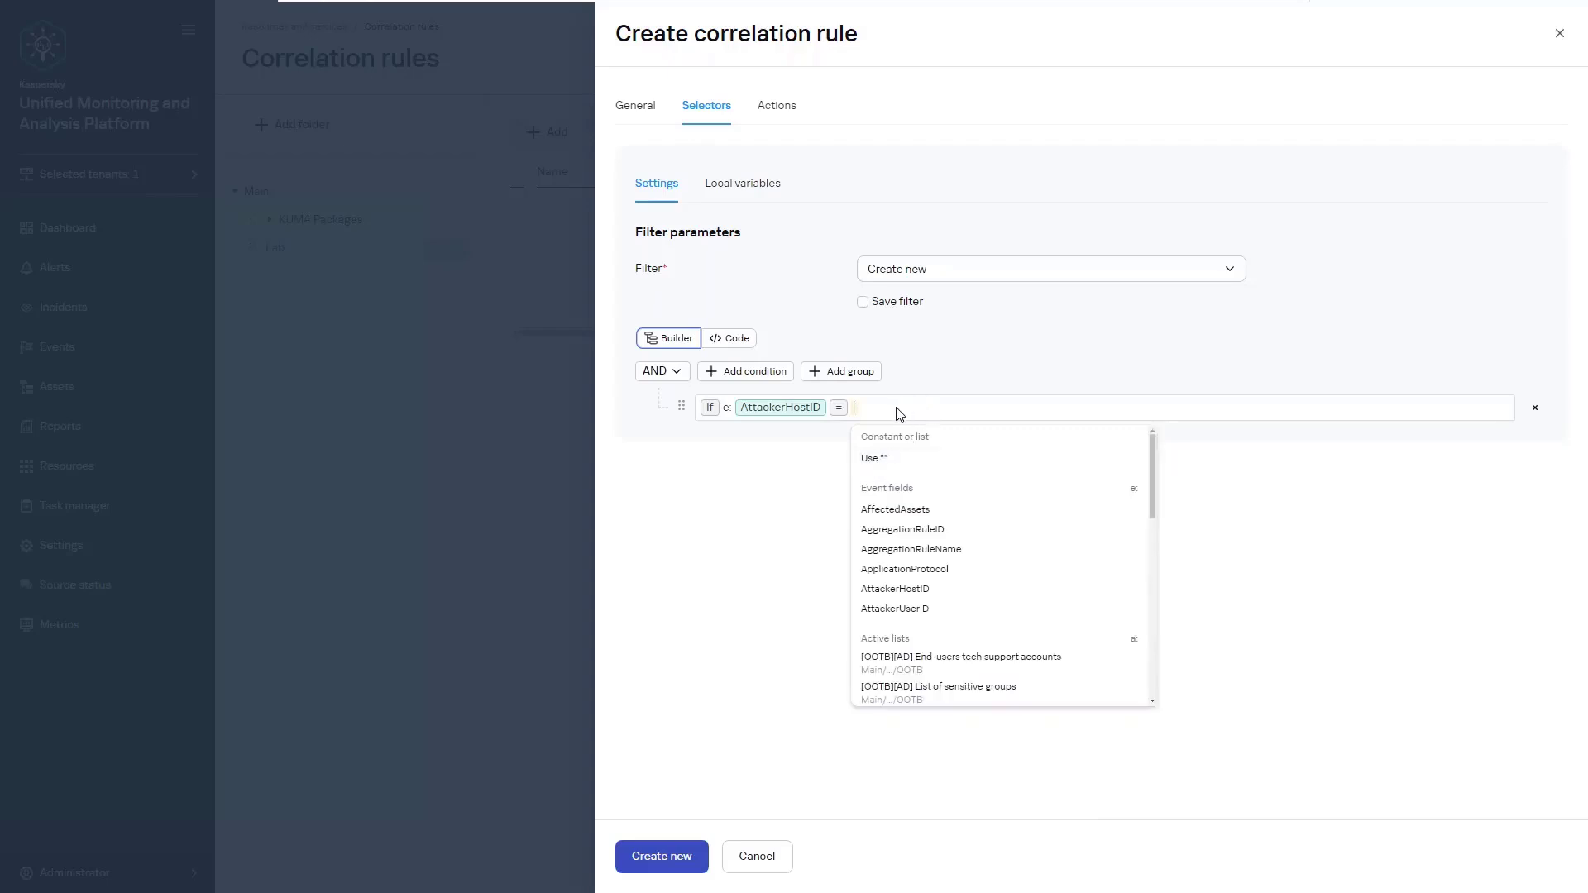
Add a second, empty filter condition and move it above the AttackerHostID condition
{"action": "left_click", "coordinate": [730, 378]}
{"action": "left_click", "coordinate": [730, 379]}
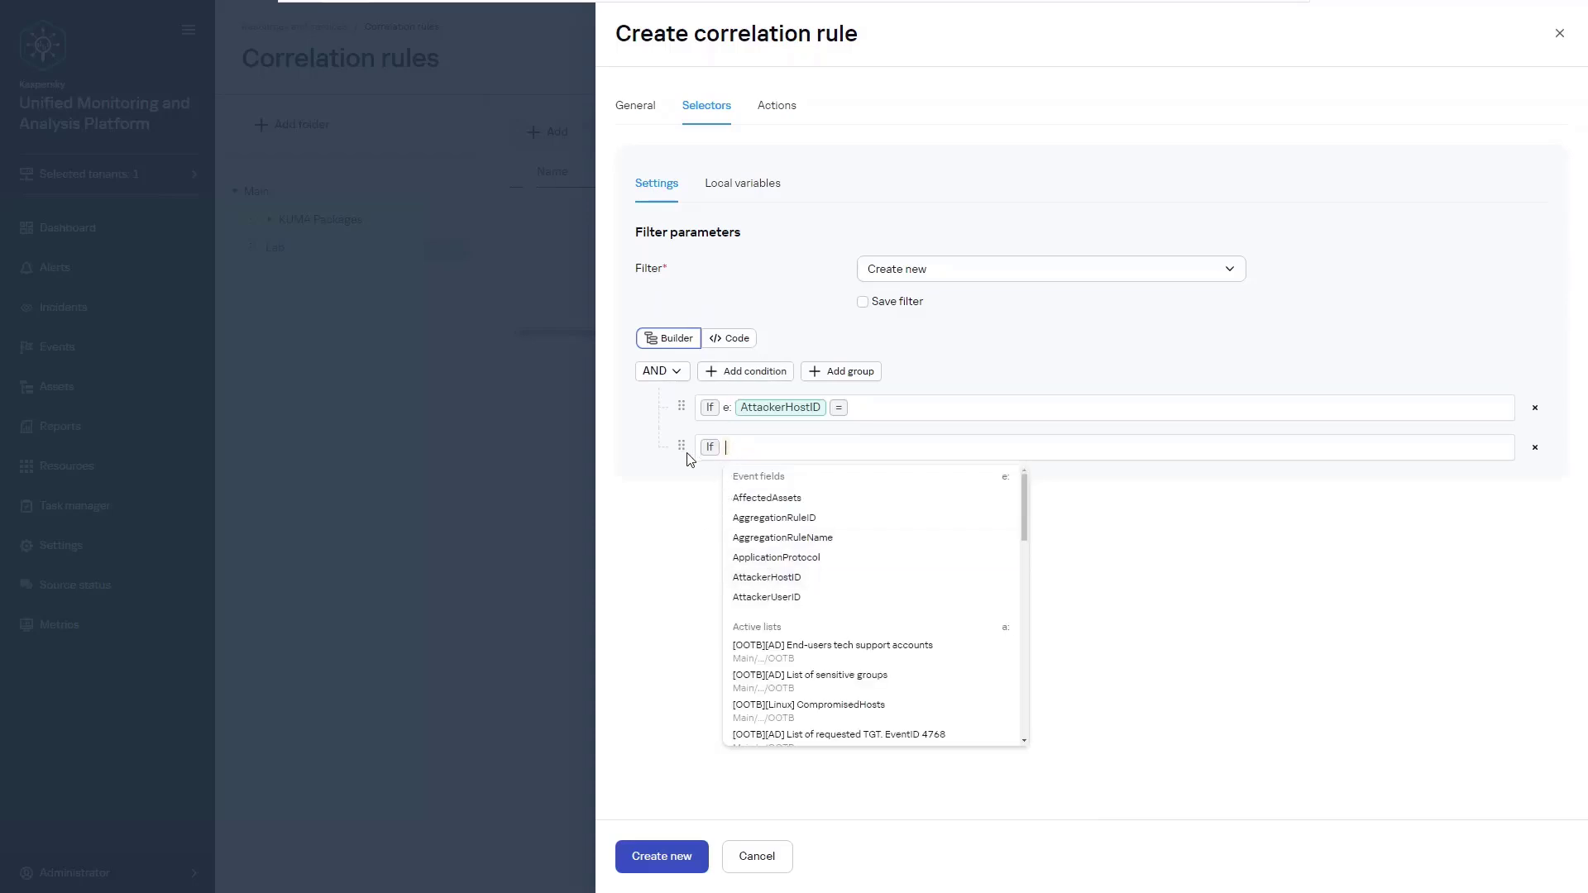
{"action": "left_click_drag", "start_coordinate": [681, 446], "coordinate": [682, 407]}
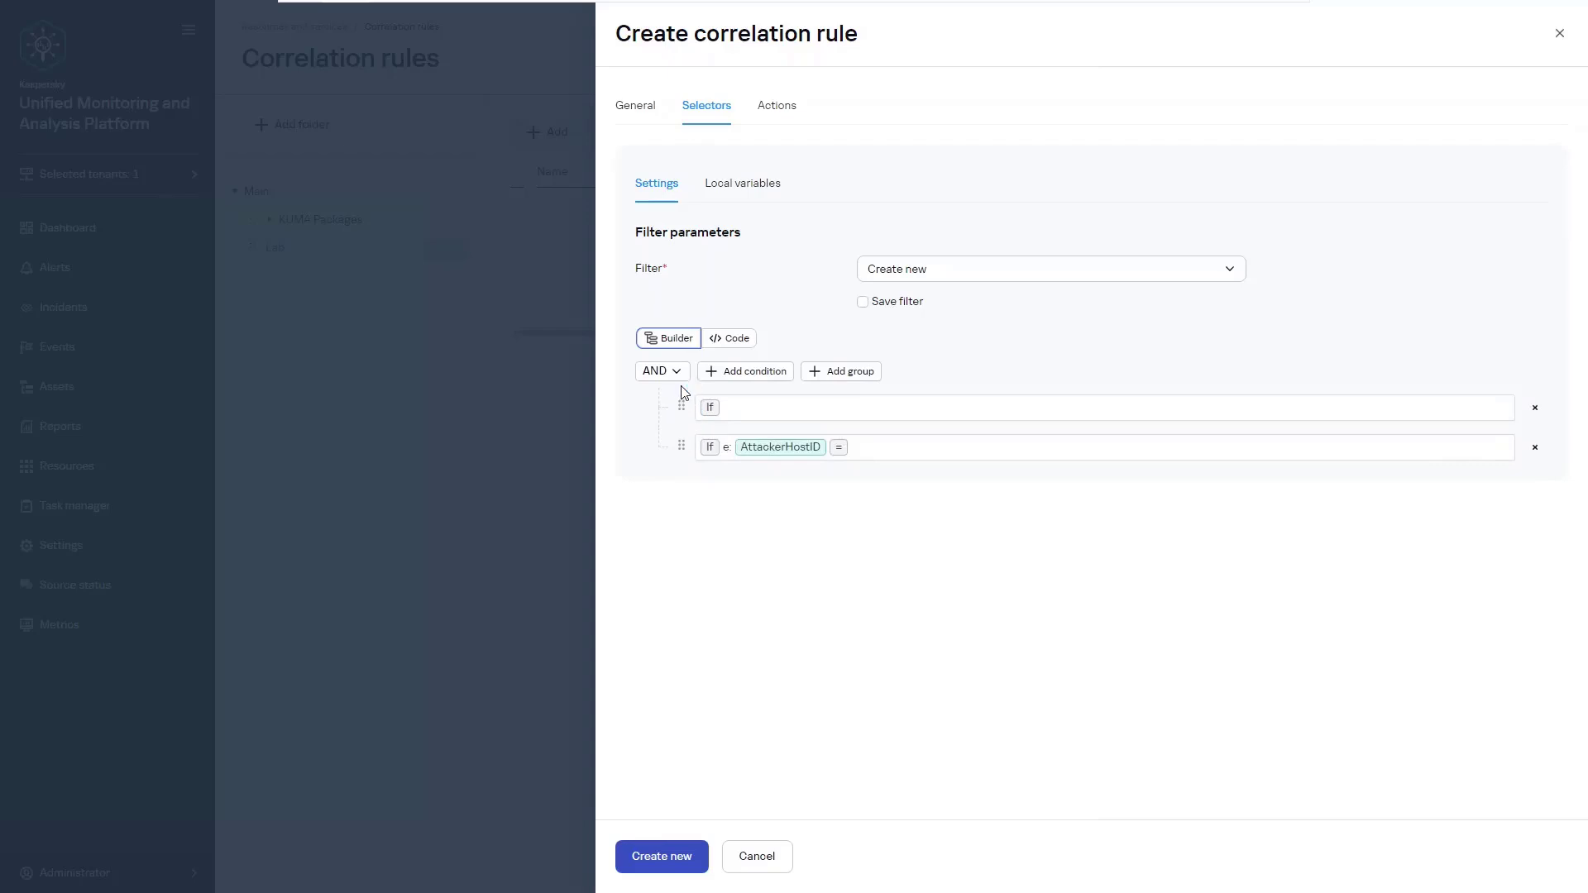
Examine the selector filter as code, return to the builder, and view the actions available for a simple rule
{"action": "left_click", "coordinate": [727, 341]}
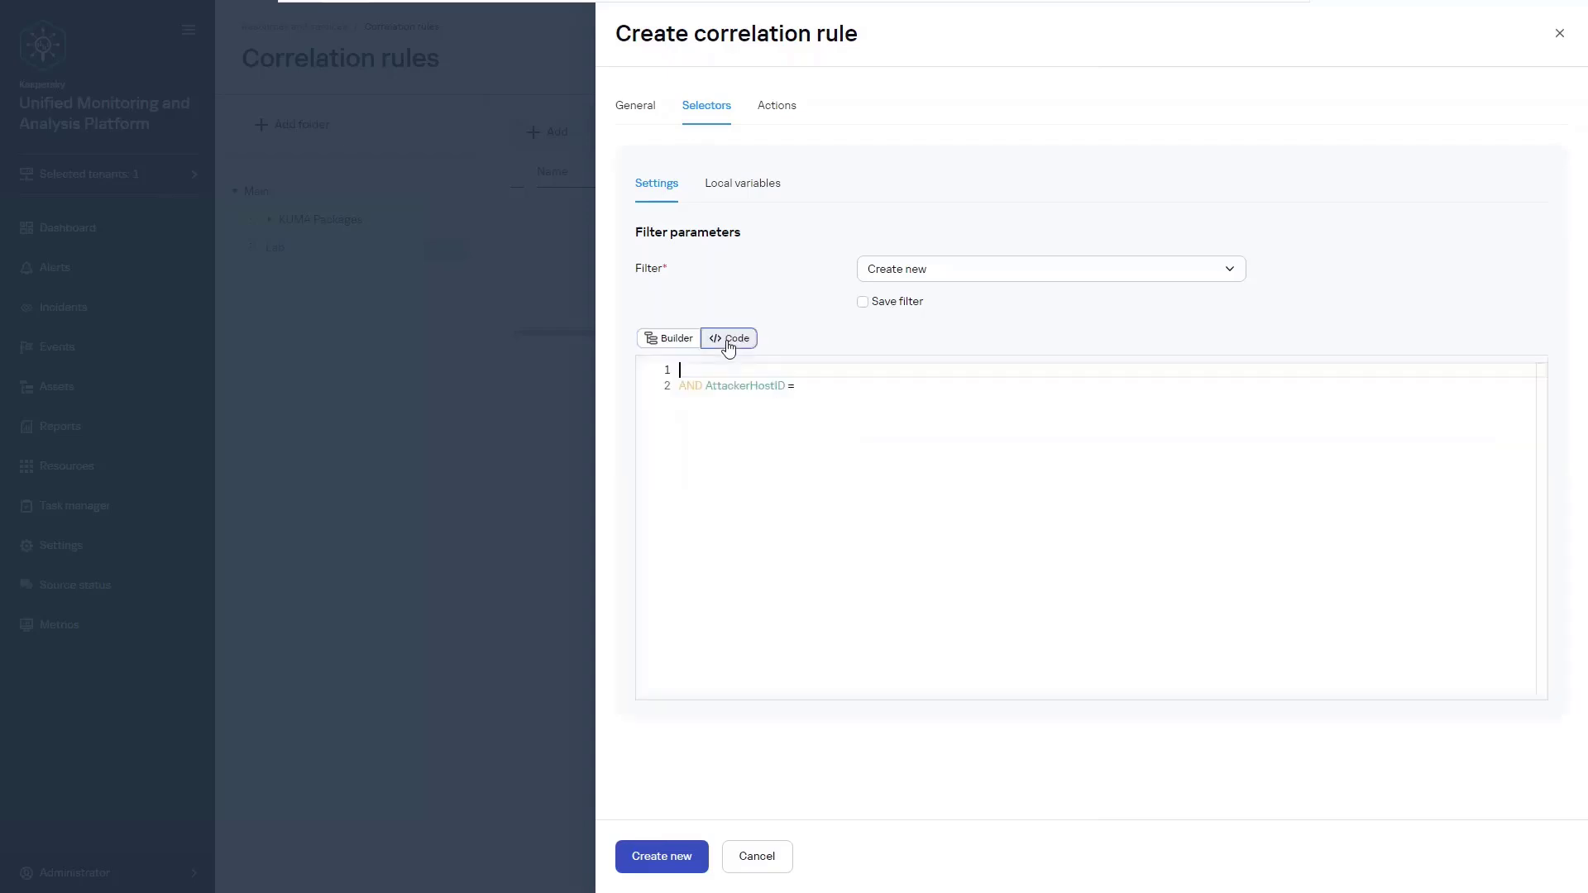
{"action": "left_click", "coordinate": [668, 339]}
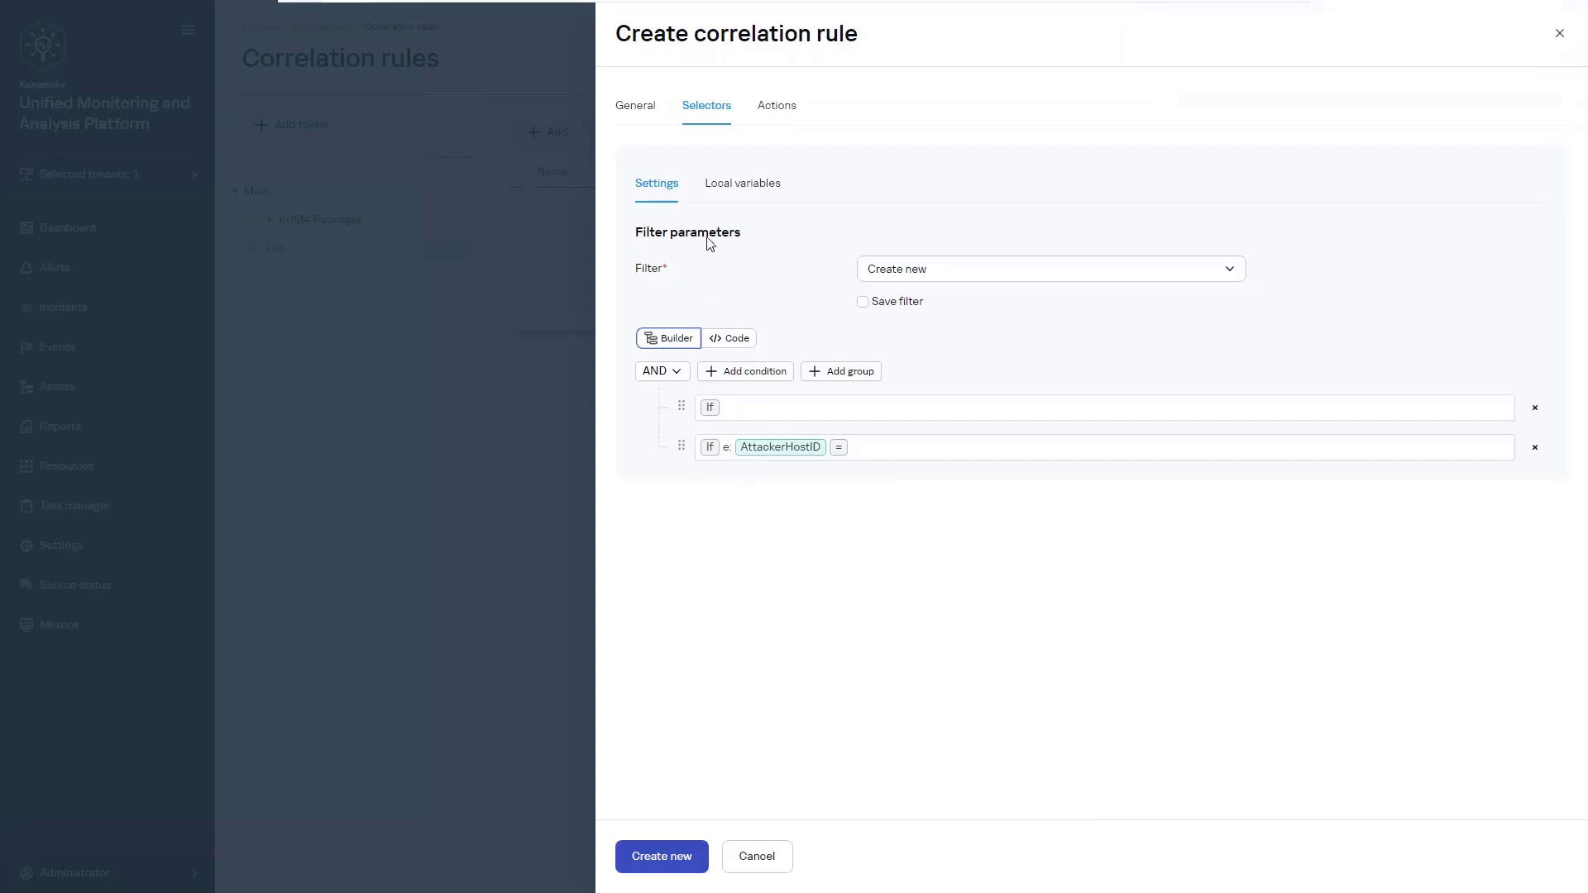
{"action": "left_click", "coordinate": [775, 114]}
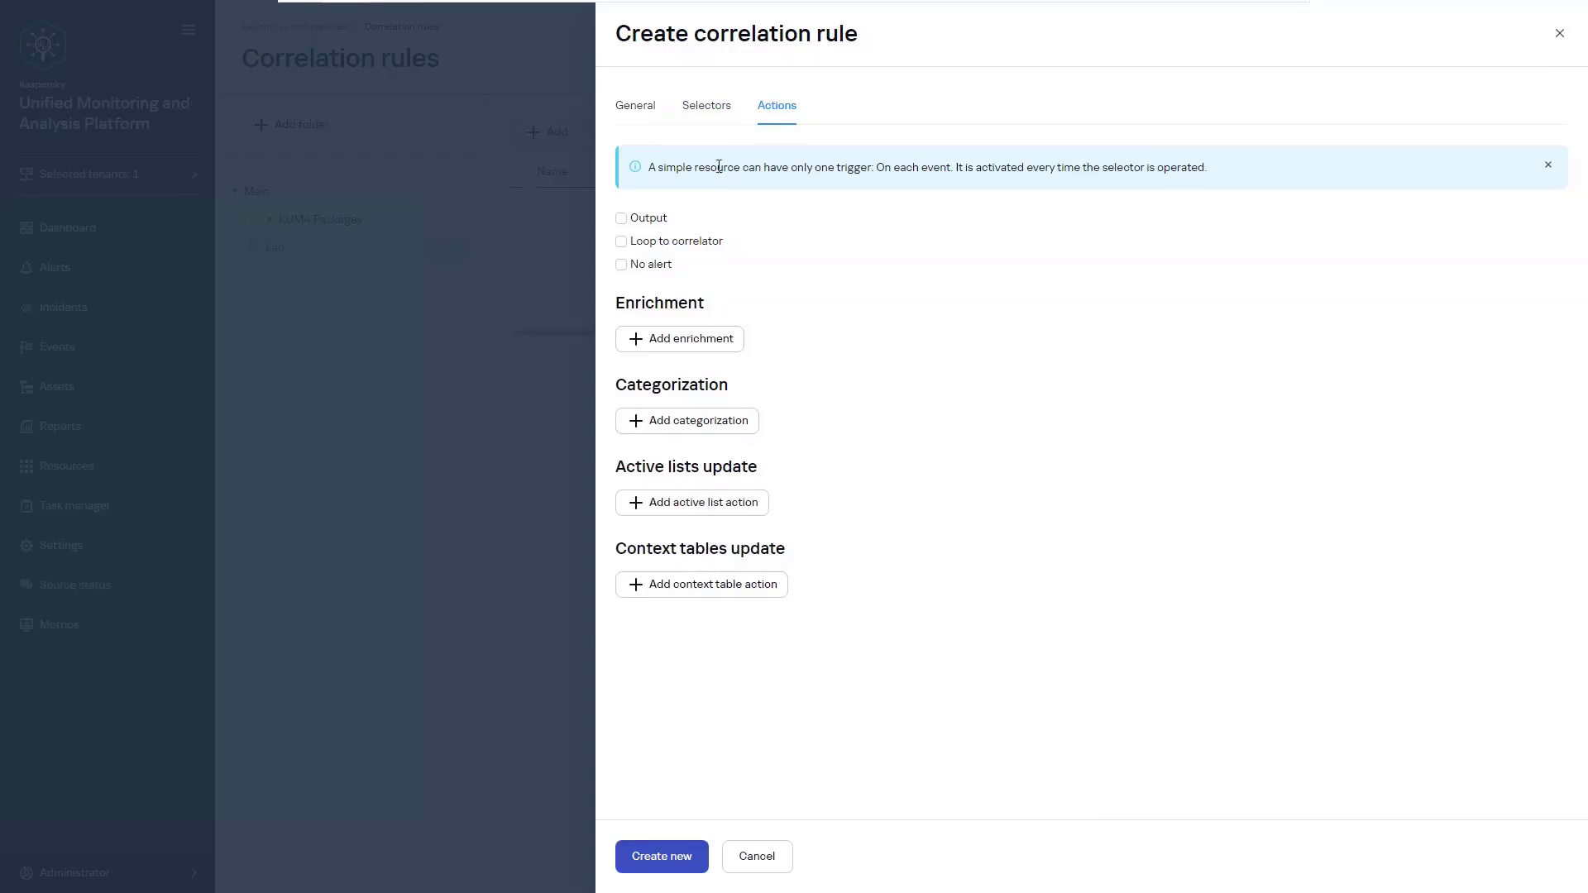
Change the kind of the new correlation rule to standard in its general settings
{"action": "left_click", "coordinate": [645, 115]}
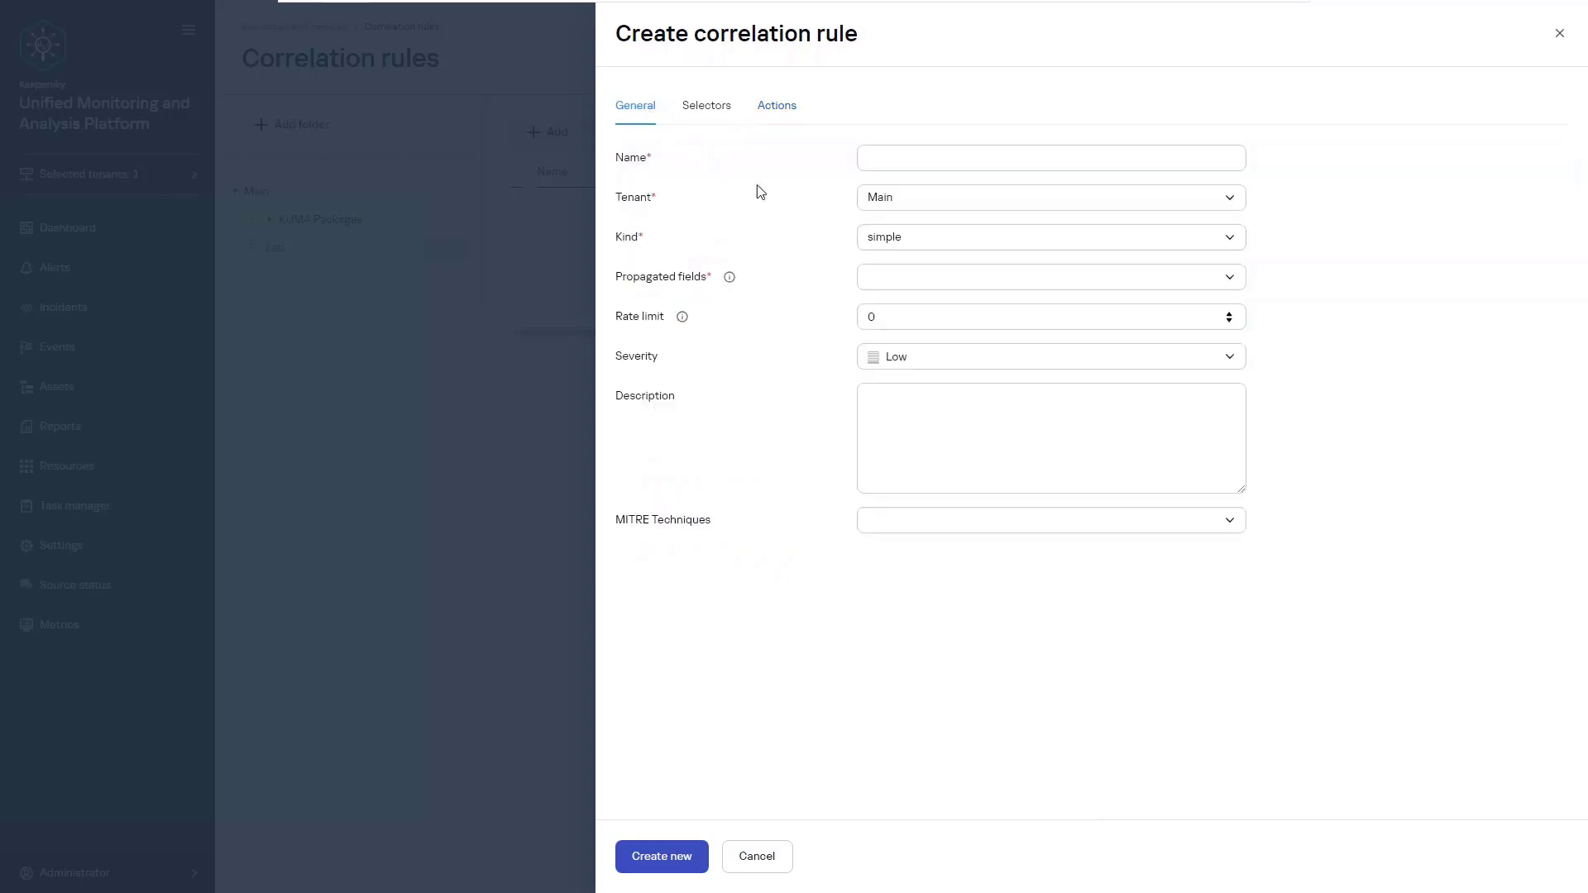
{"action": "left_click", "coordinate": [887, 239]}
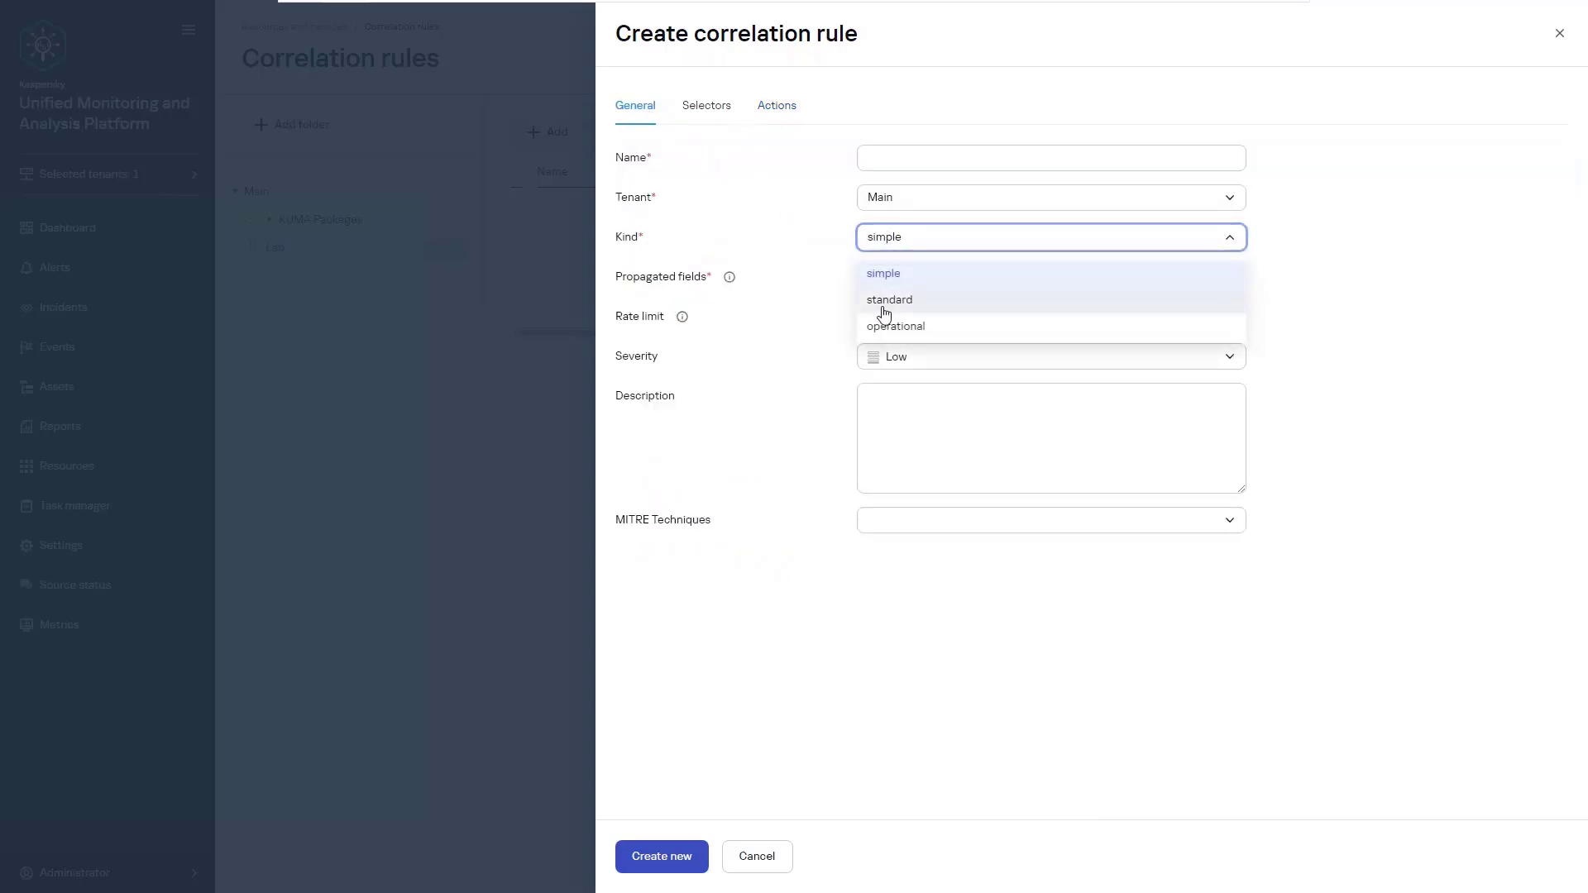
{"action": "left_click", "coordinate": [885, 301]}
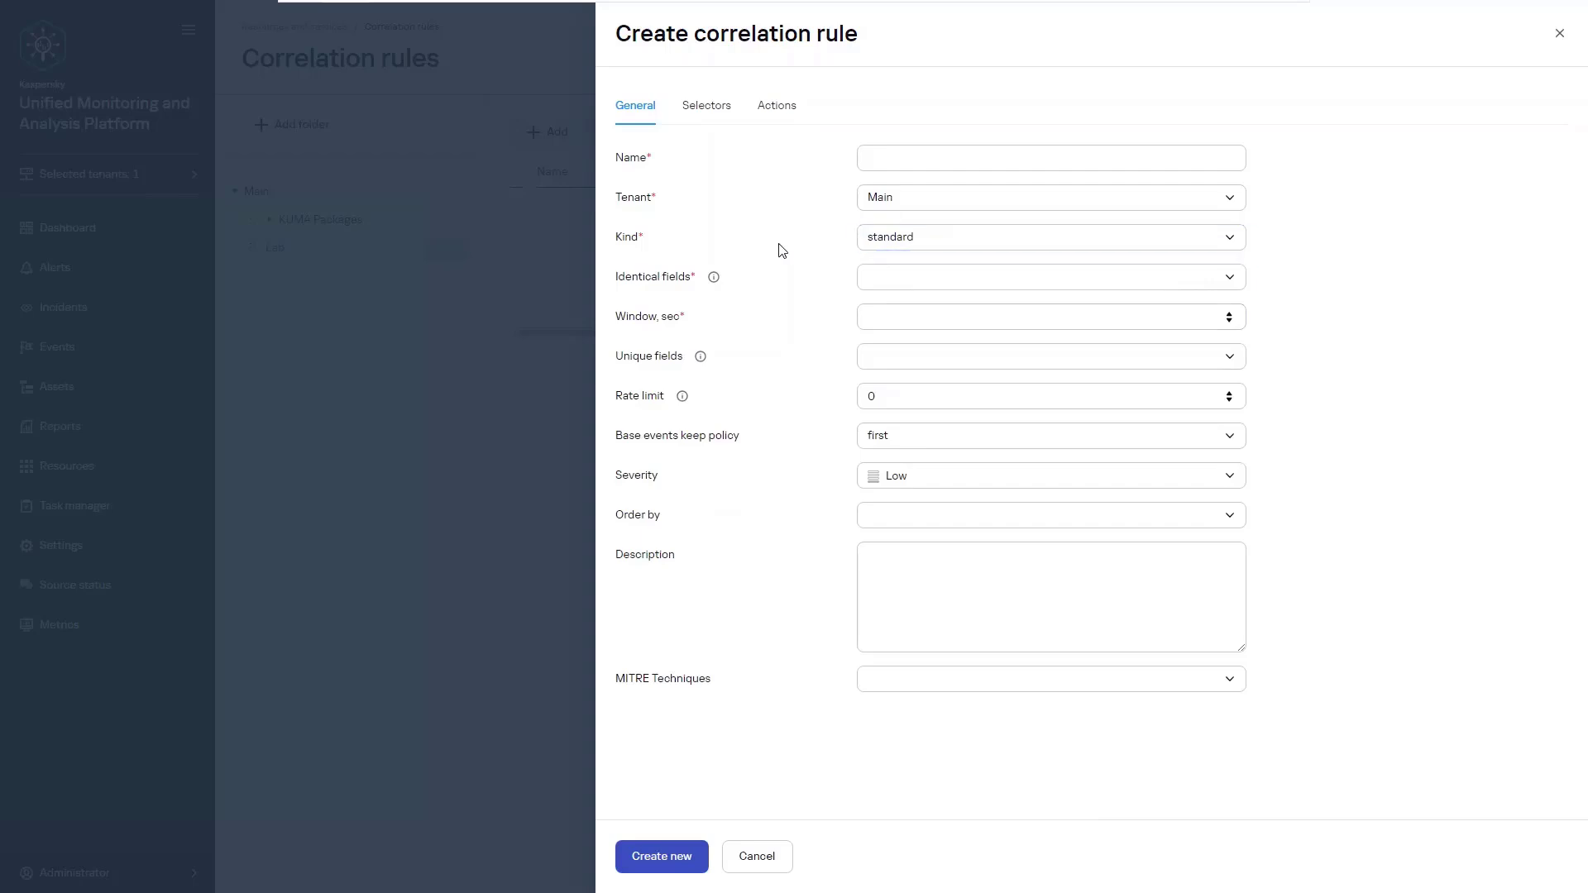
Check the fields offered as identical fields and set the standard rule's window to 10 seconds
{"action": "left_click", "coordinate": [897, 277]}
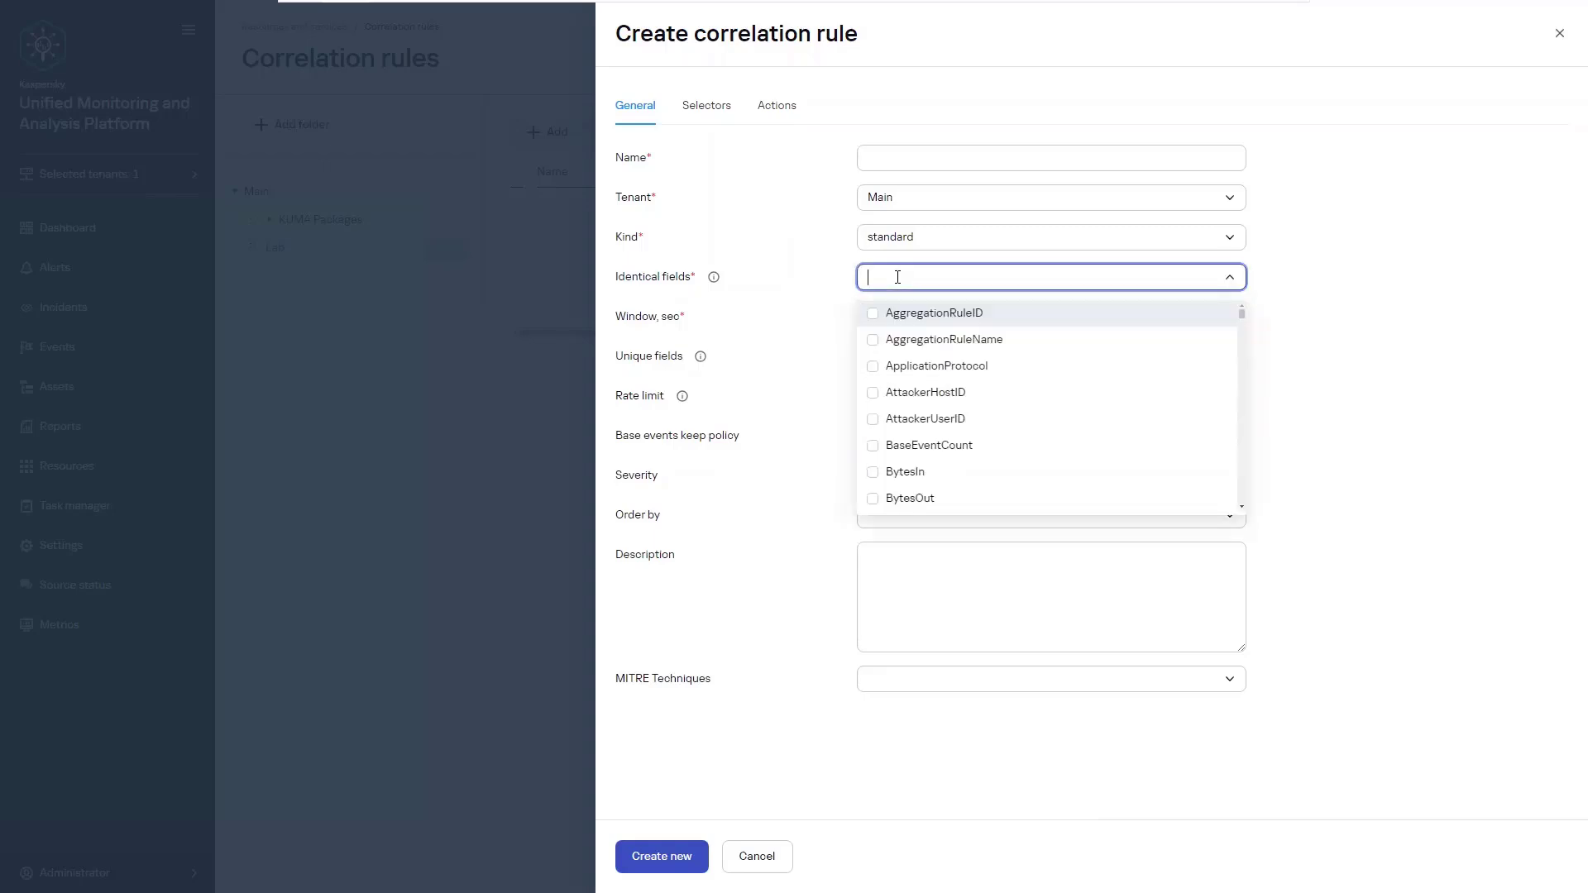
{"action": "left_click", "coordinate": [808, 258]}
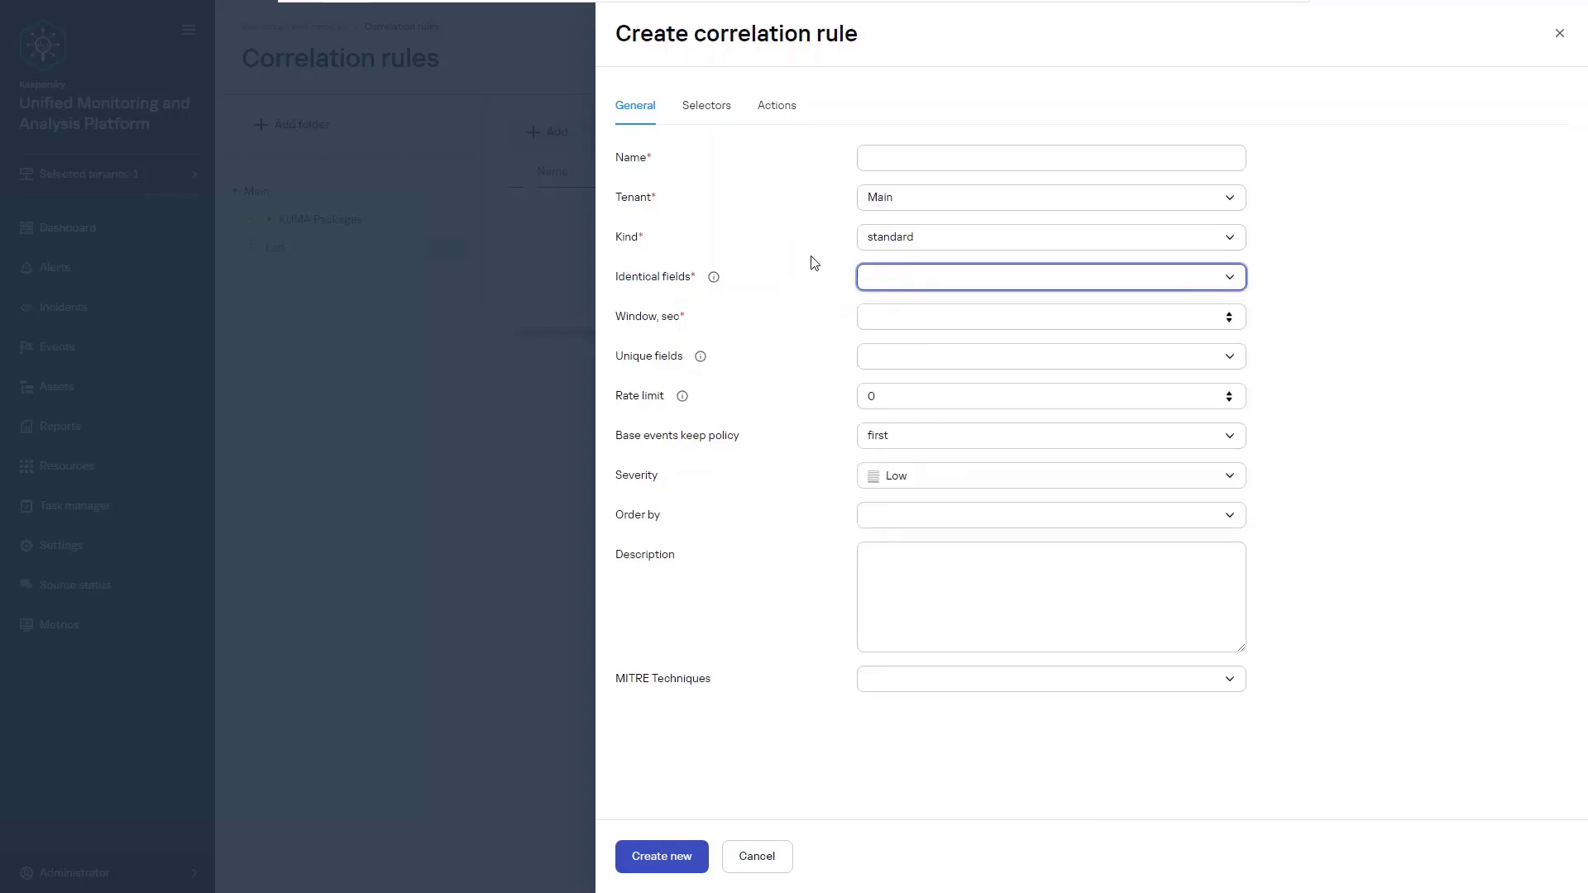
{"action": "left_click", "coordinate": [880, 319]}
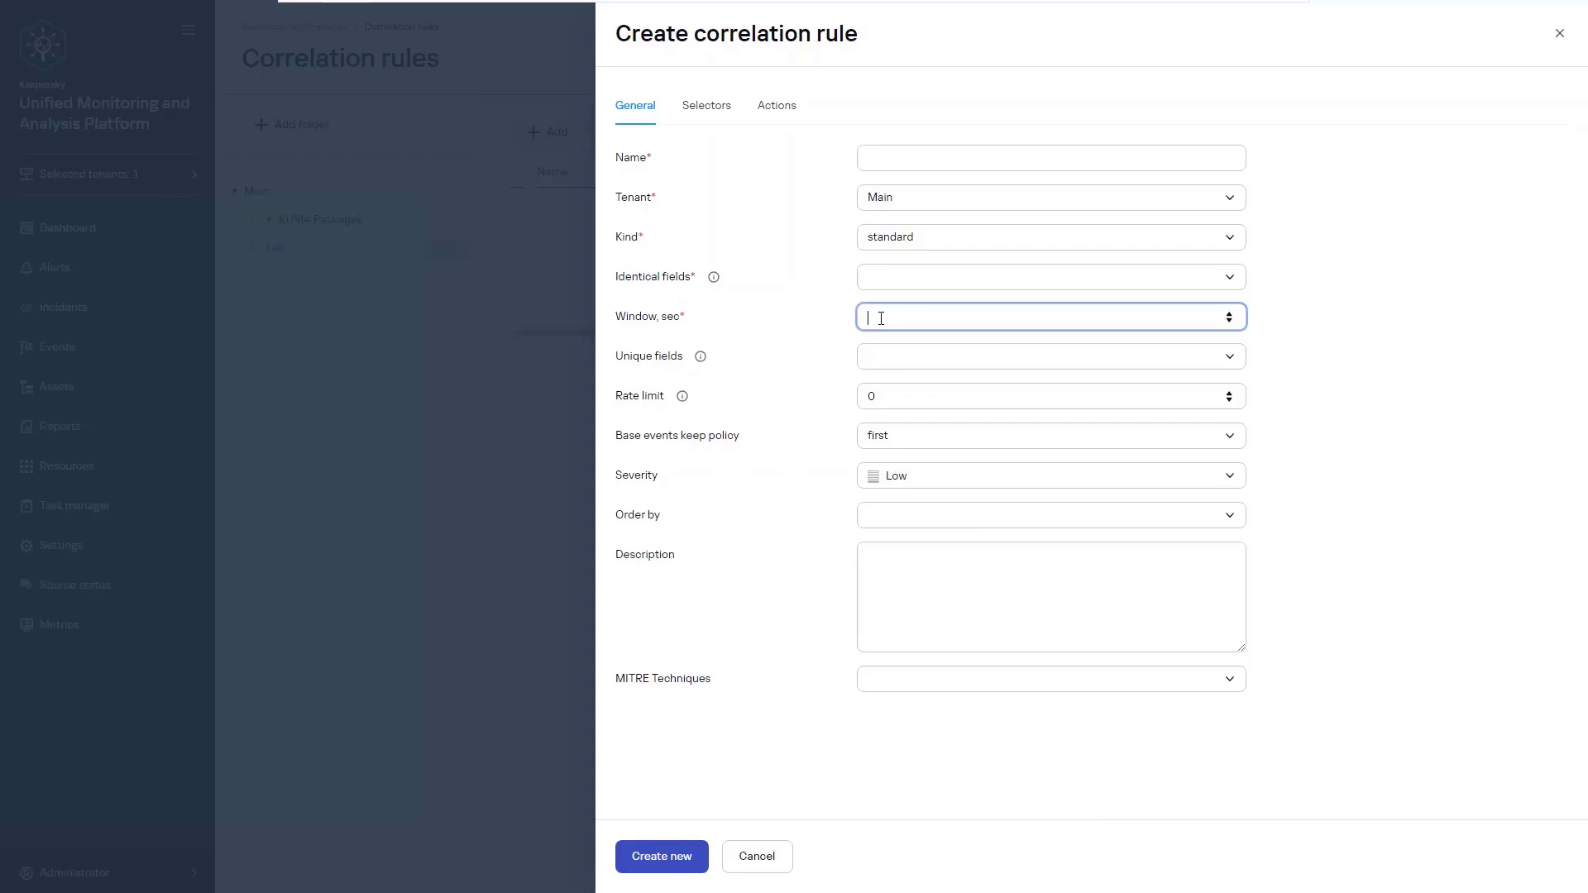
{"action": "type", "text": "10"}
{"action": "left_click", "coordinate": [793, 310]}
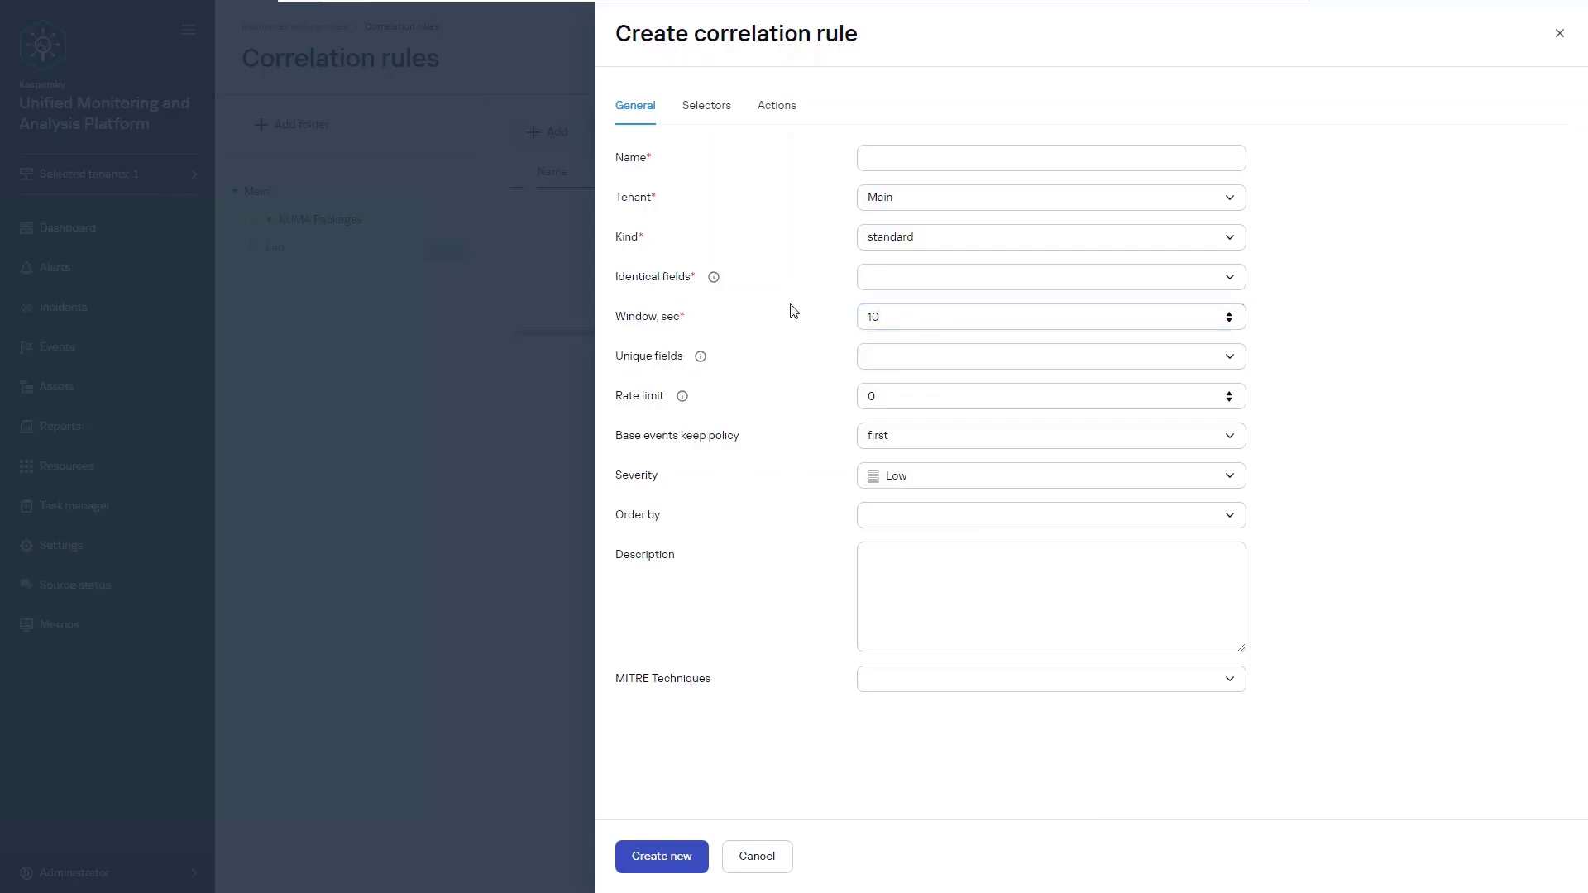
Review the options offered for the unique fields and the base events keep policy
{"action": "left_click", "coordinate": [886, 359]}
{"action": "left_click", "coordinate": [805, 356]}
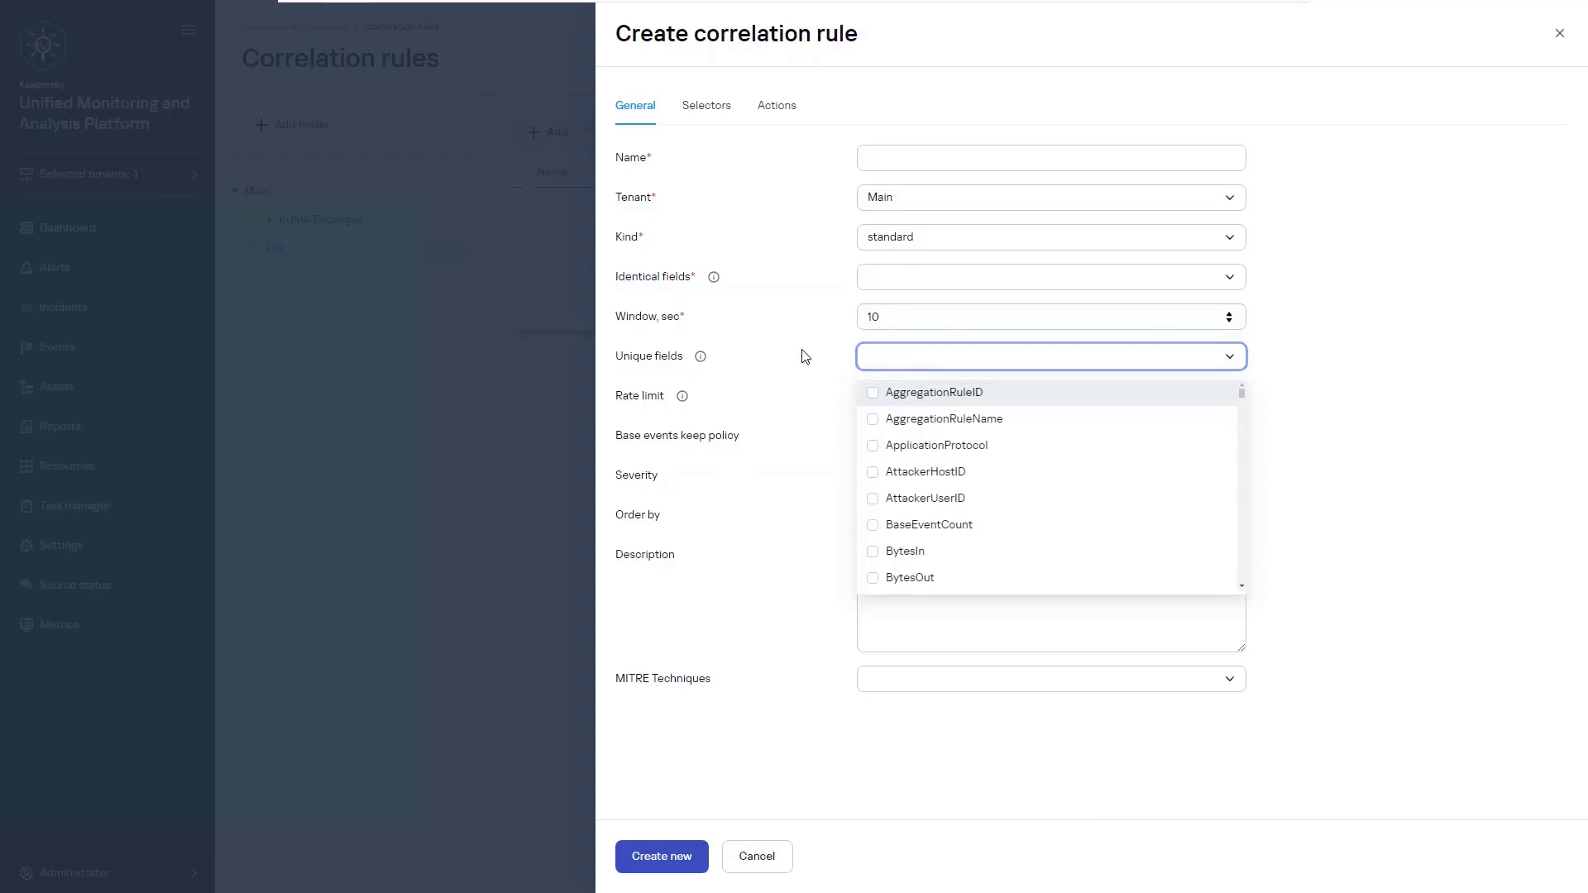
{"action": "left_click", "coordinate": [904, 436]}
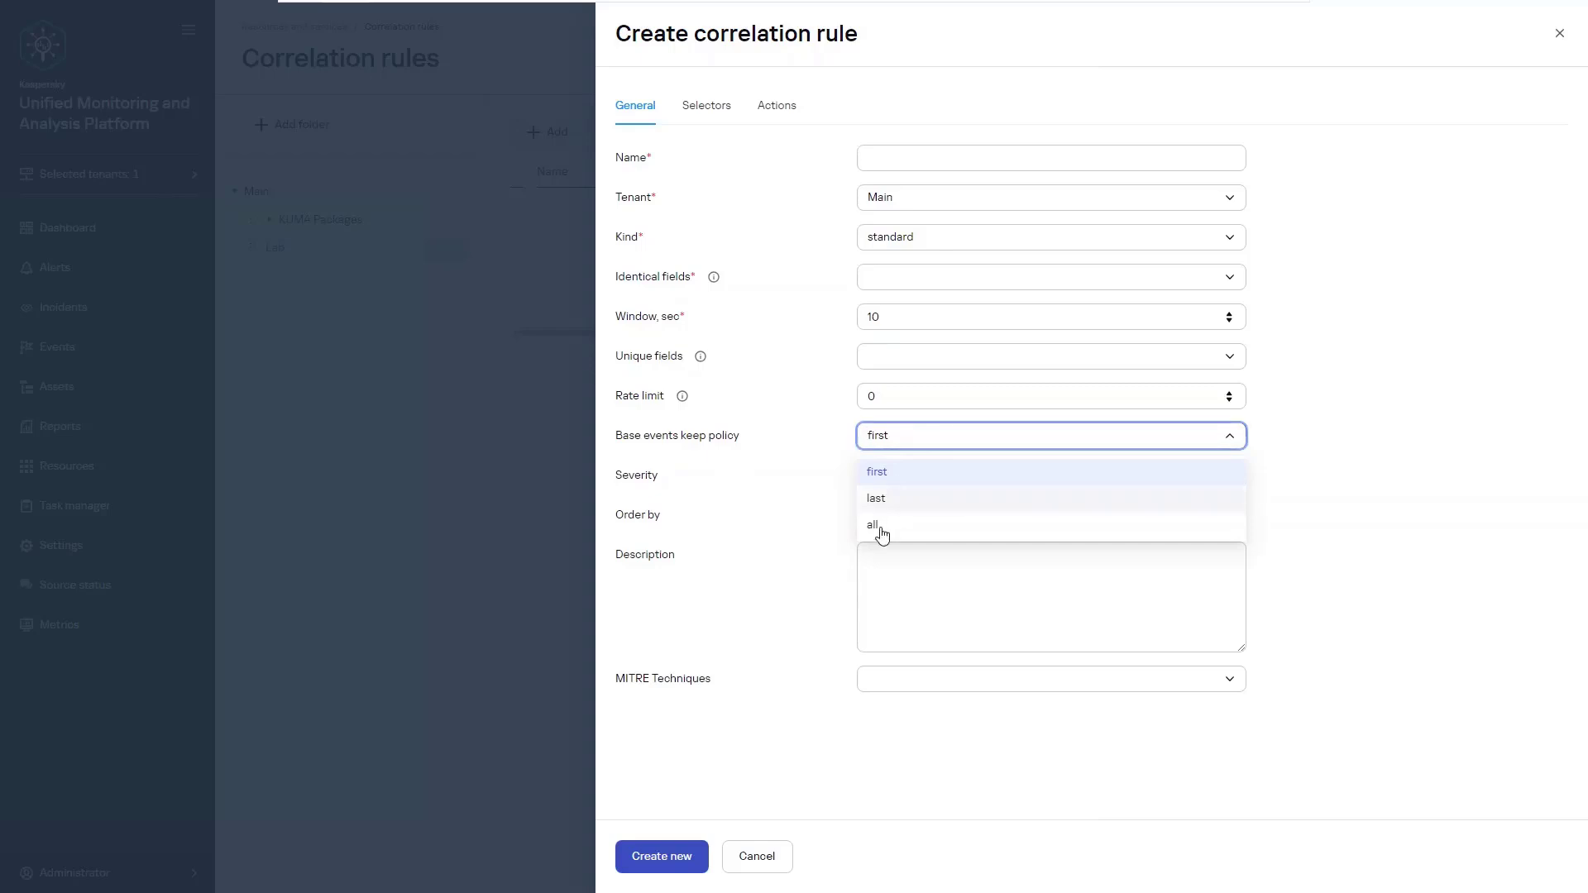
{"action": "left_click", "coordinate": [784, 426]}
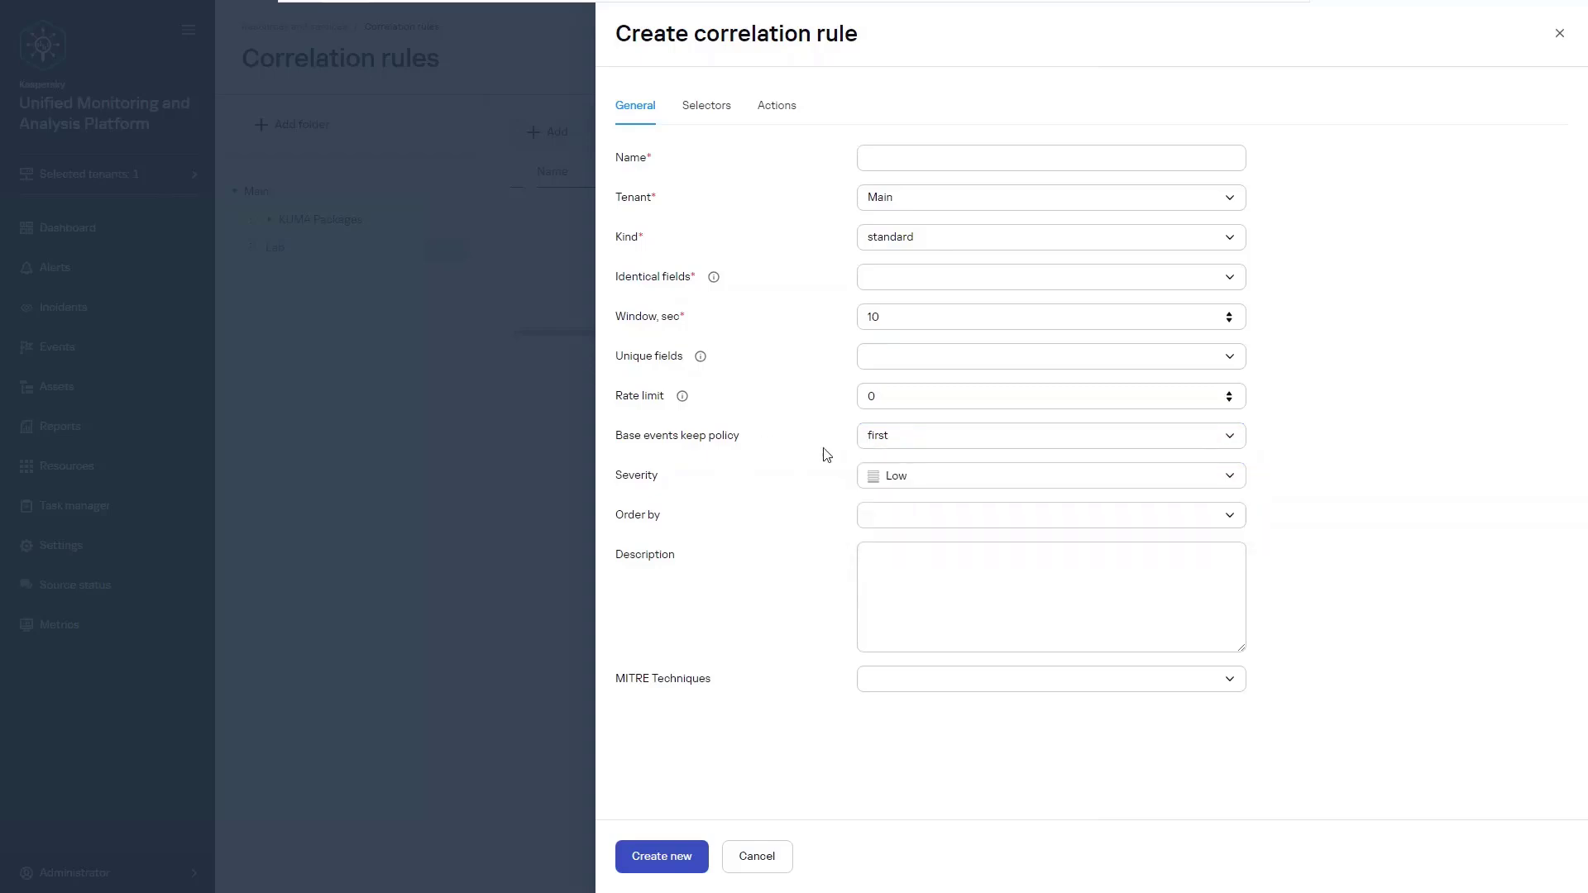
Review the severity levels offered for the standard correlation rule
{"action": "left_click", "coordinate": [912, 483]}
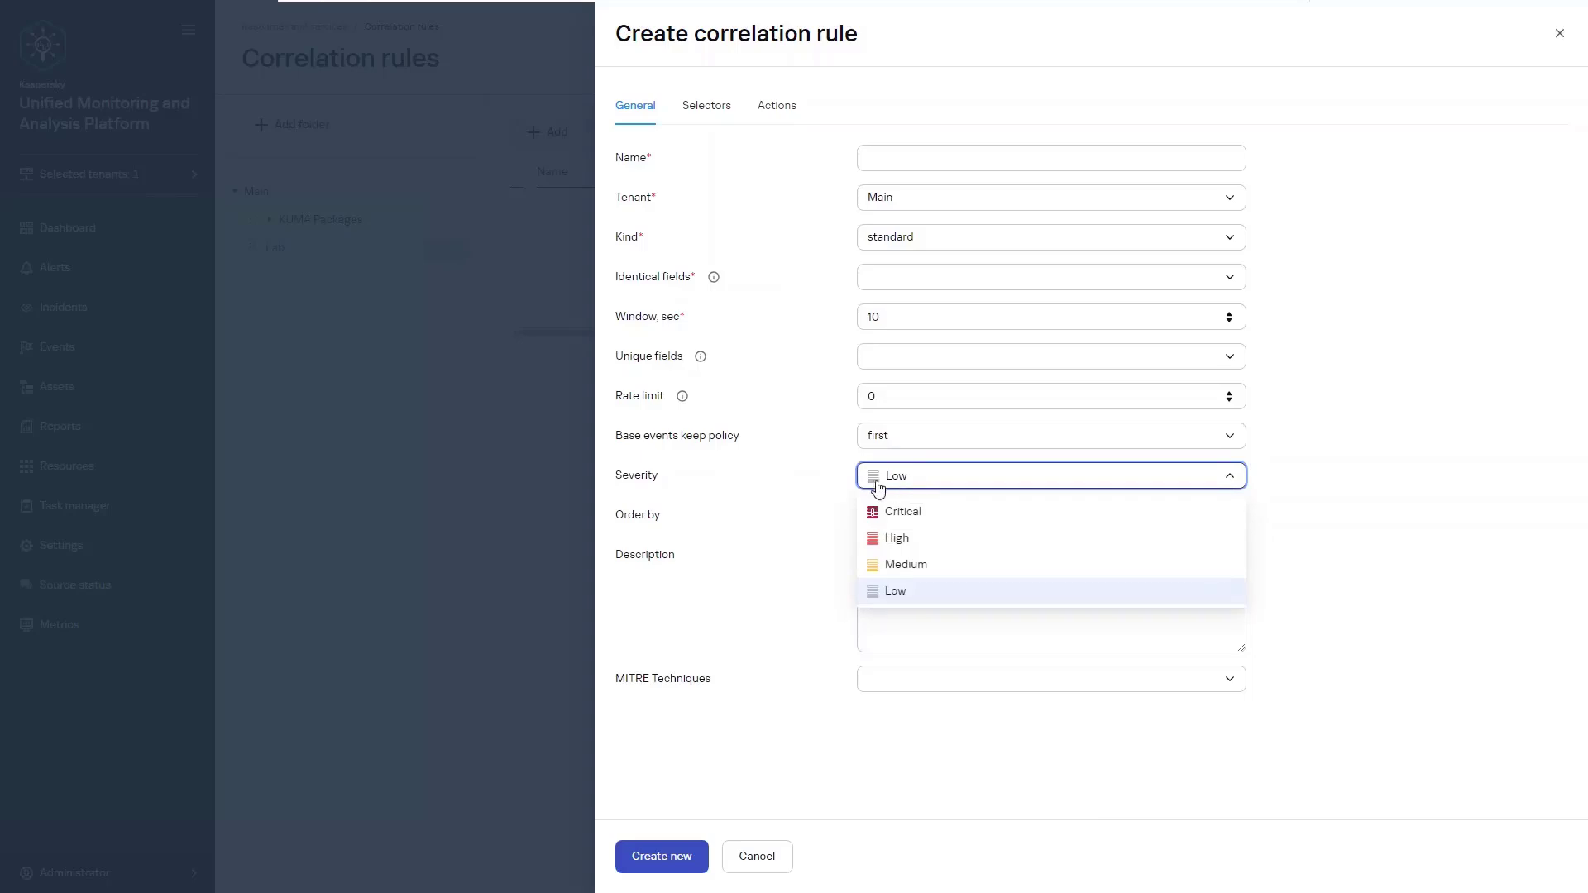
{"action": "left_click", "coordinate": [807, 473]}
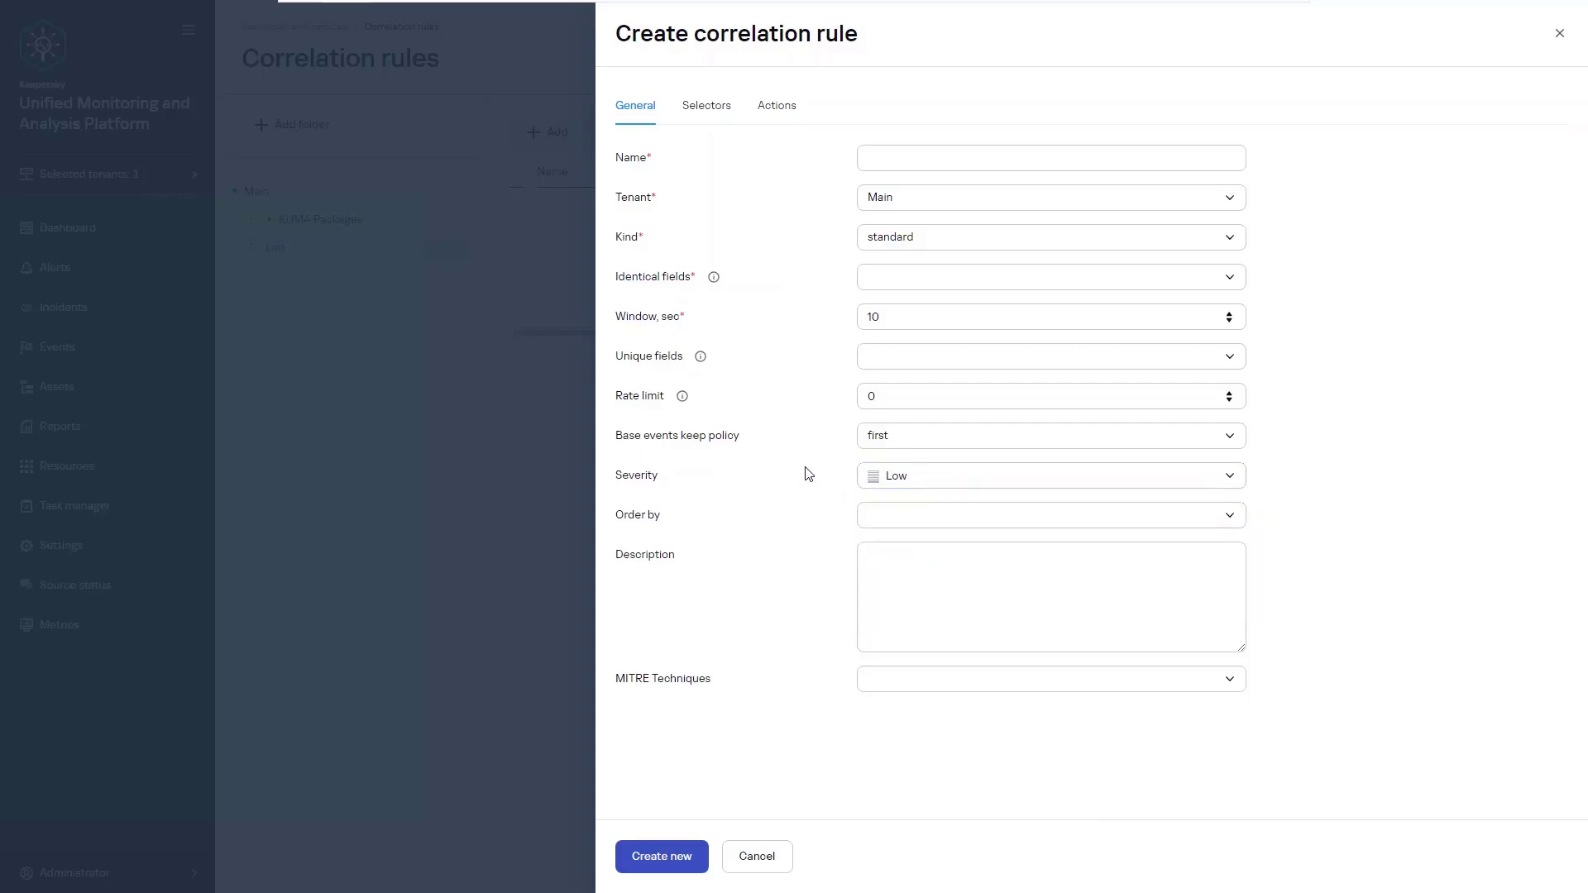
Add a second selector to the standard rule and an empty AND condition to its filter, checking the fields and lists offered
{"action": "left_click", "coordinate": [719, 117]}
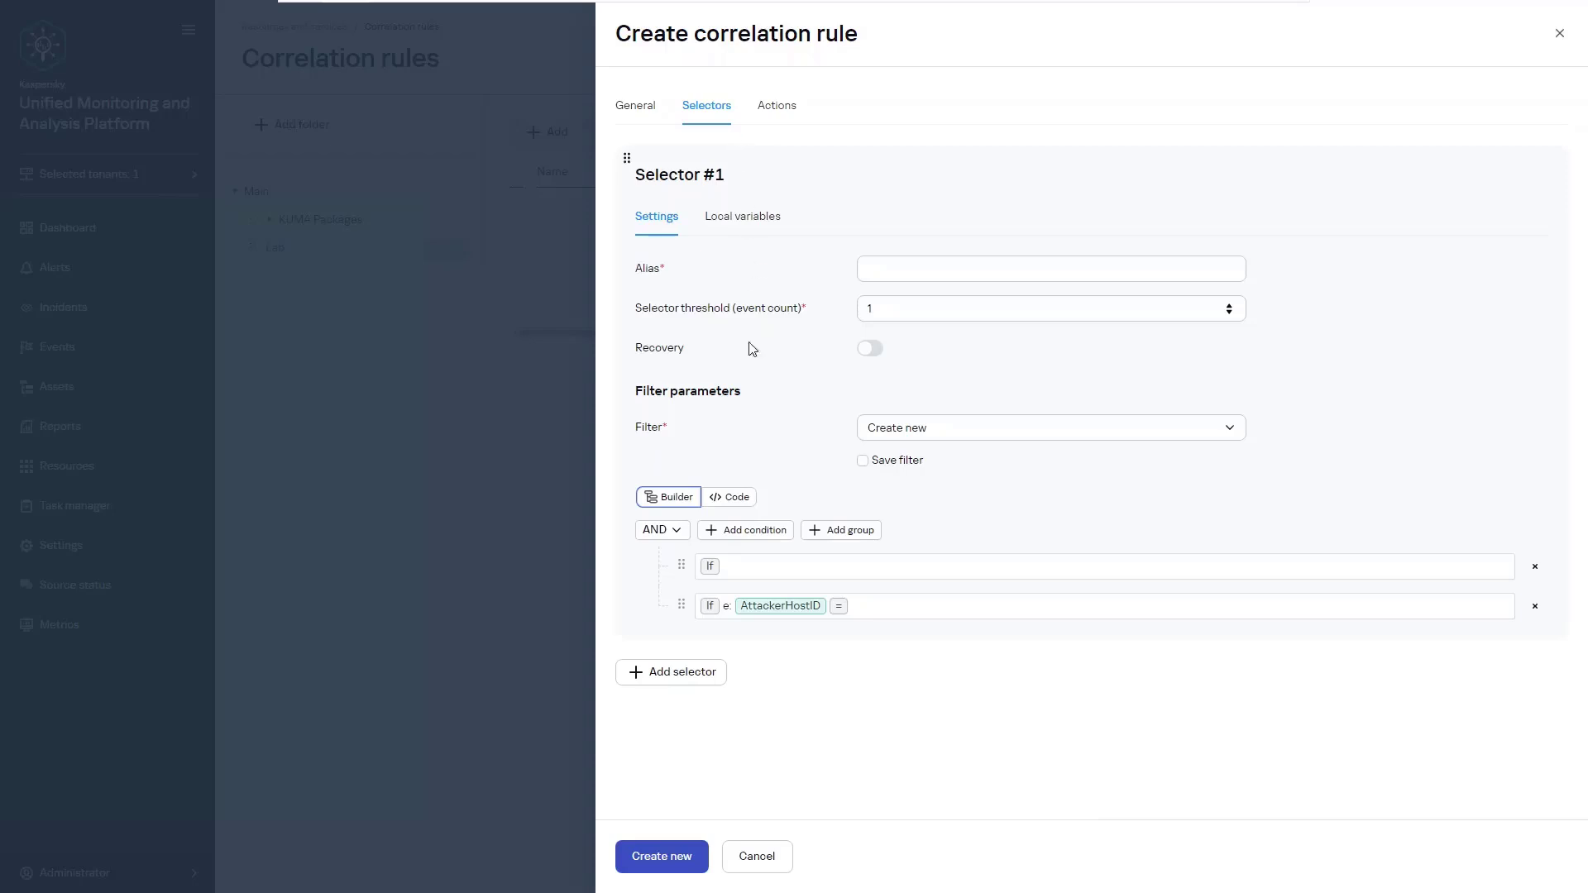
{"action": "left_click", "coordinate": [672, 674]}
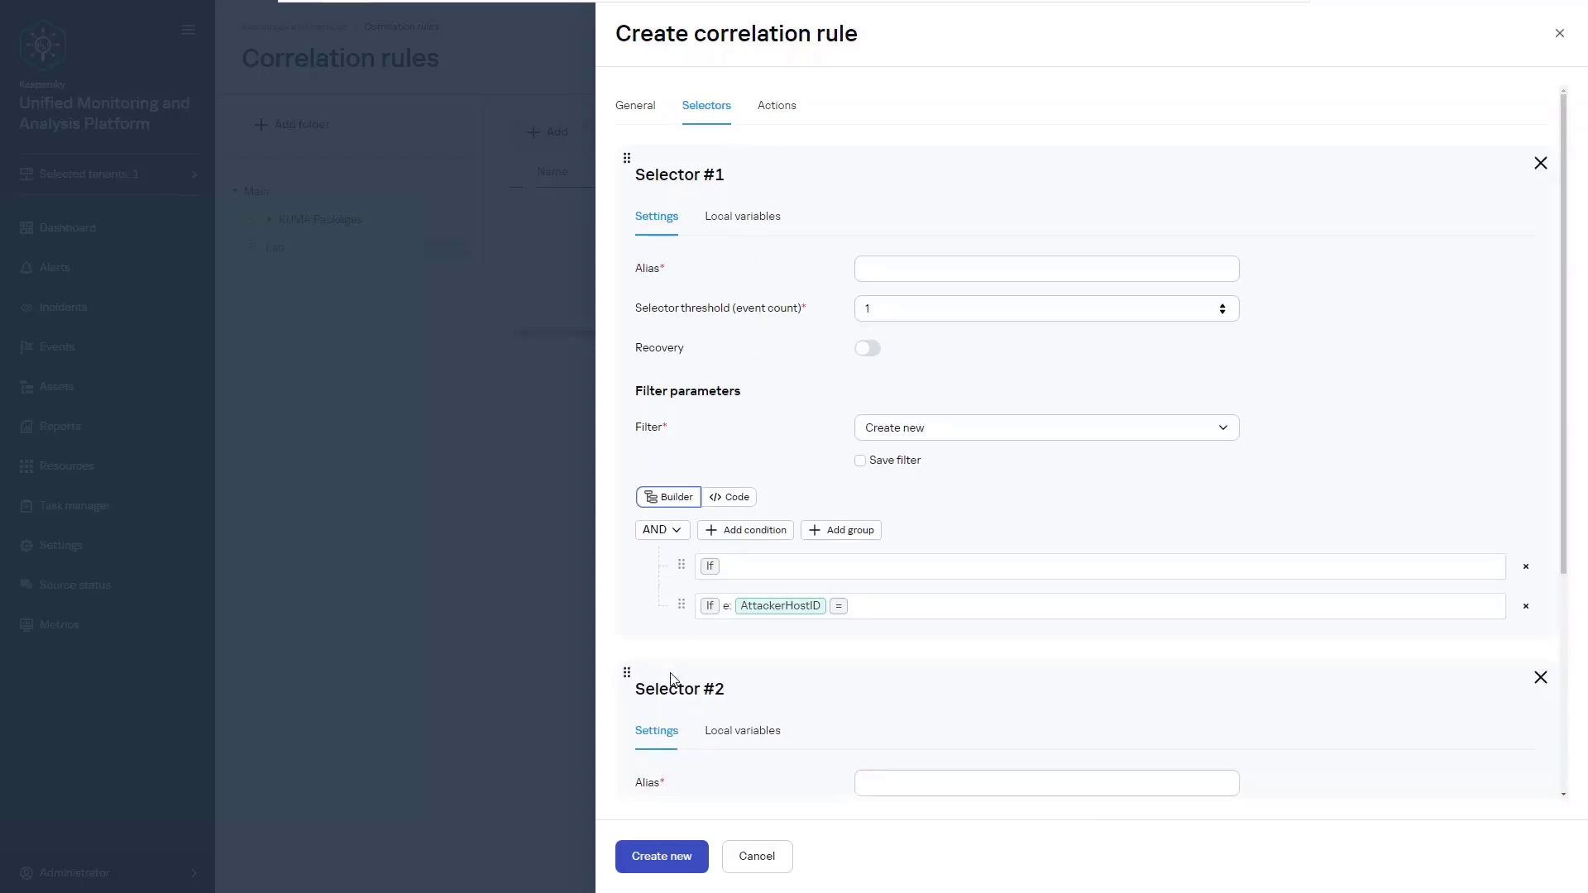
{"action": "scroll", "coordinate": [794, 653], "scroll_direction": "down", "scroll_amount": 4}
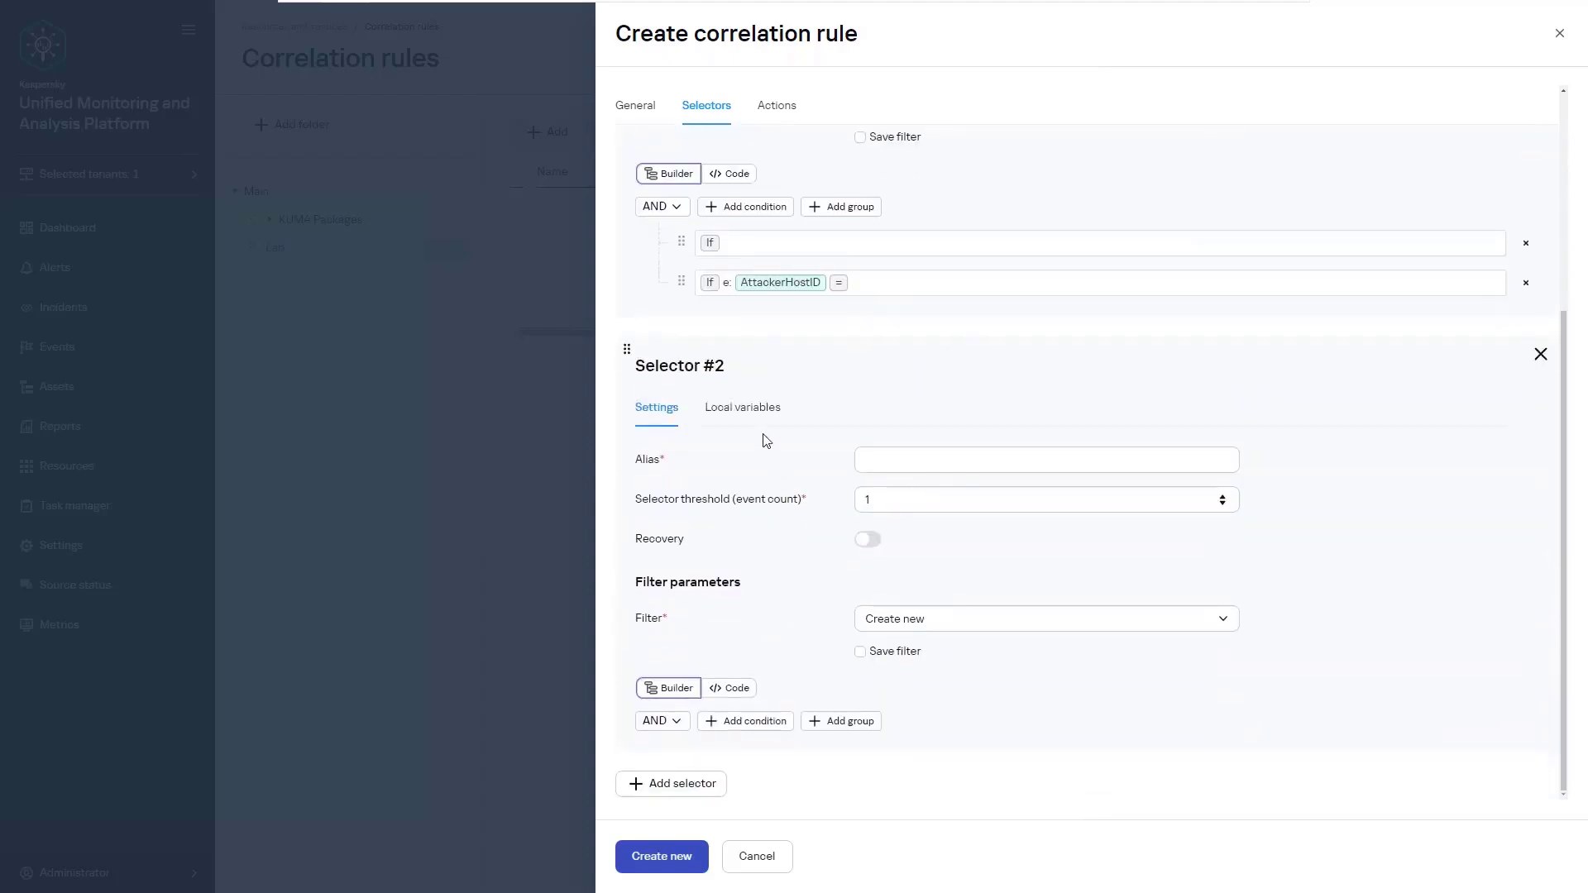
{"action": "left_click", "coordinate": [770, 722]}
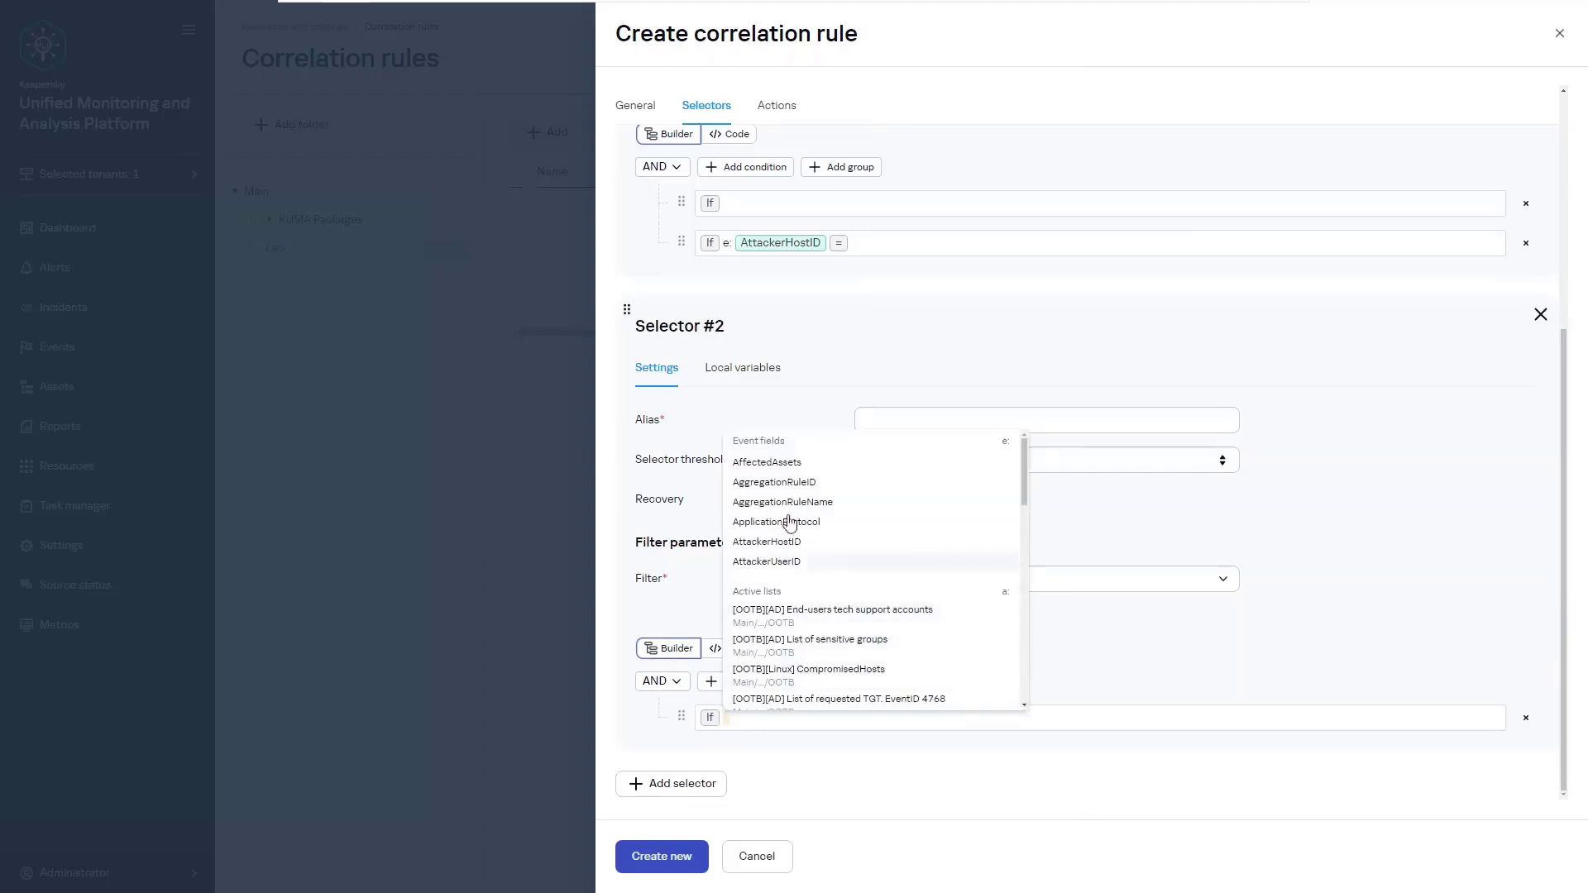
{"action": "left_click", "coordinate": [683, 490]}
View the local variables of the second selector and of the first selector
{"action": "left_click", "coordinate": [742, 369]}
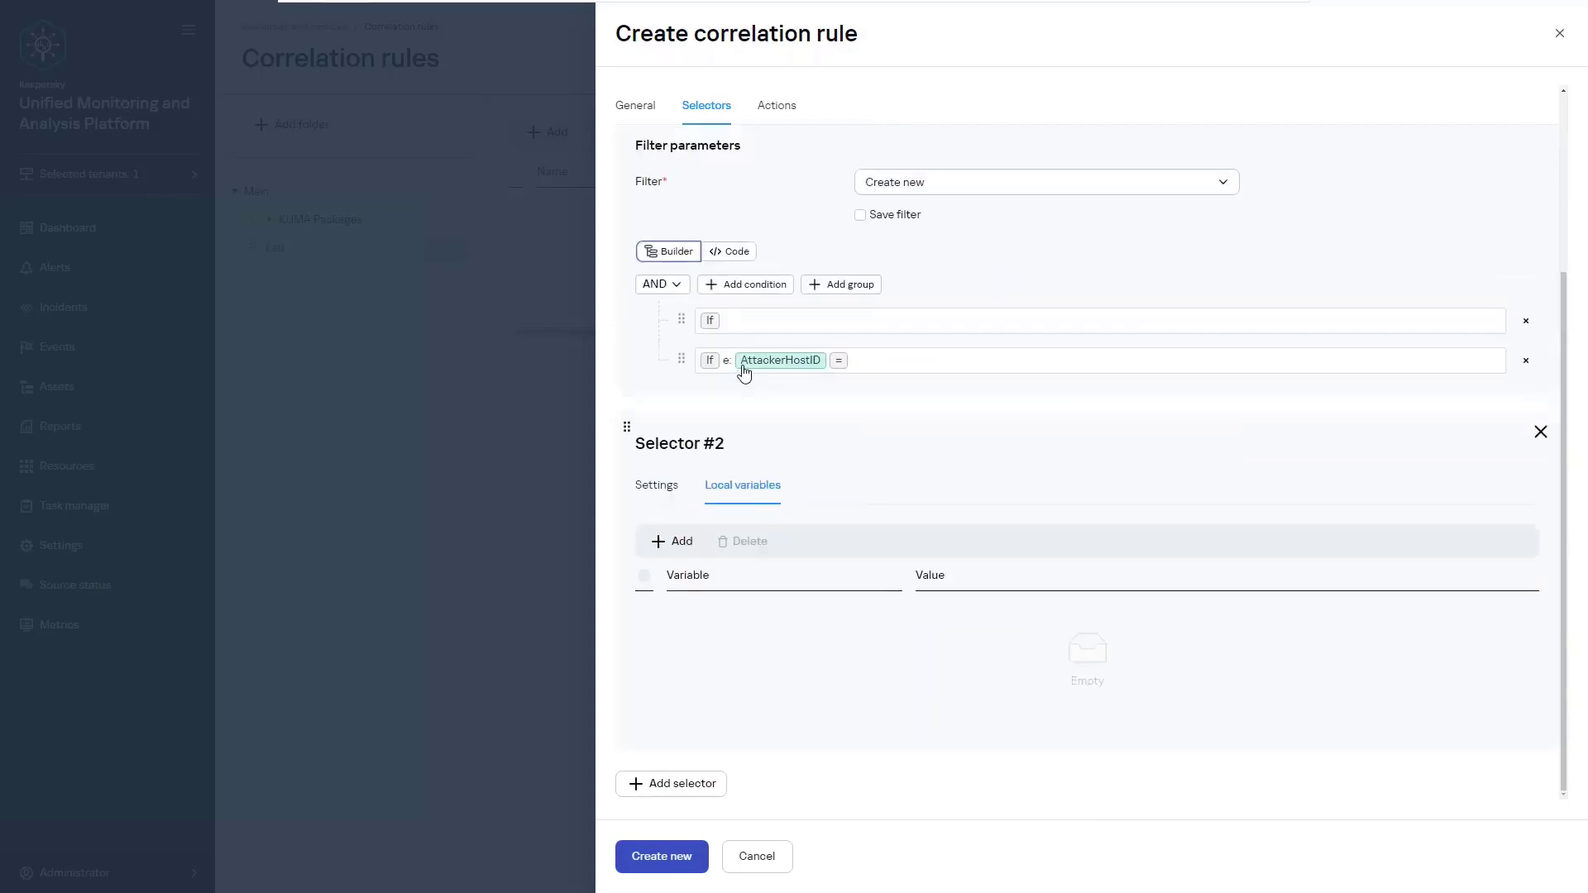
{"action": "scroll", "coordinate": [754, 596], "scroll_direction": "up", "scroll_amount": 3}
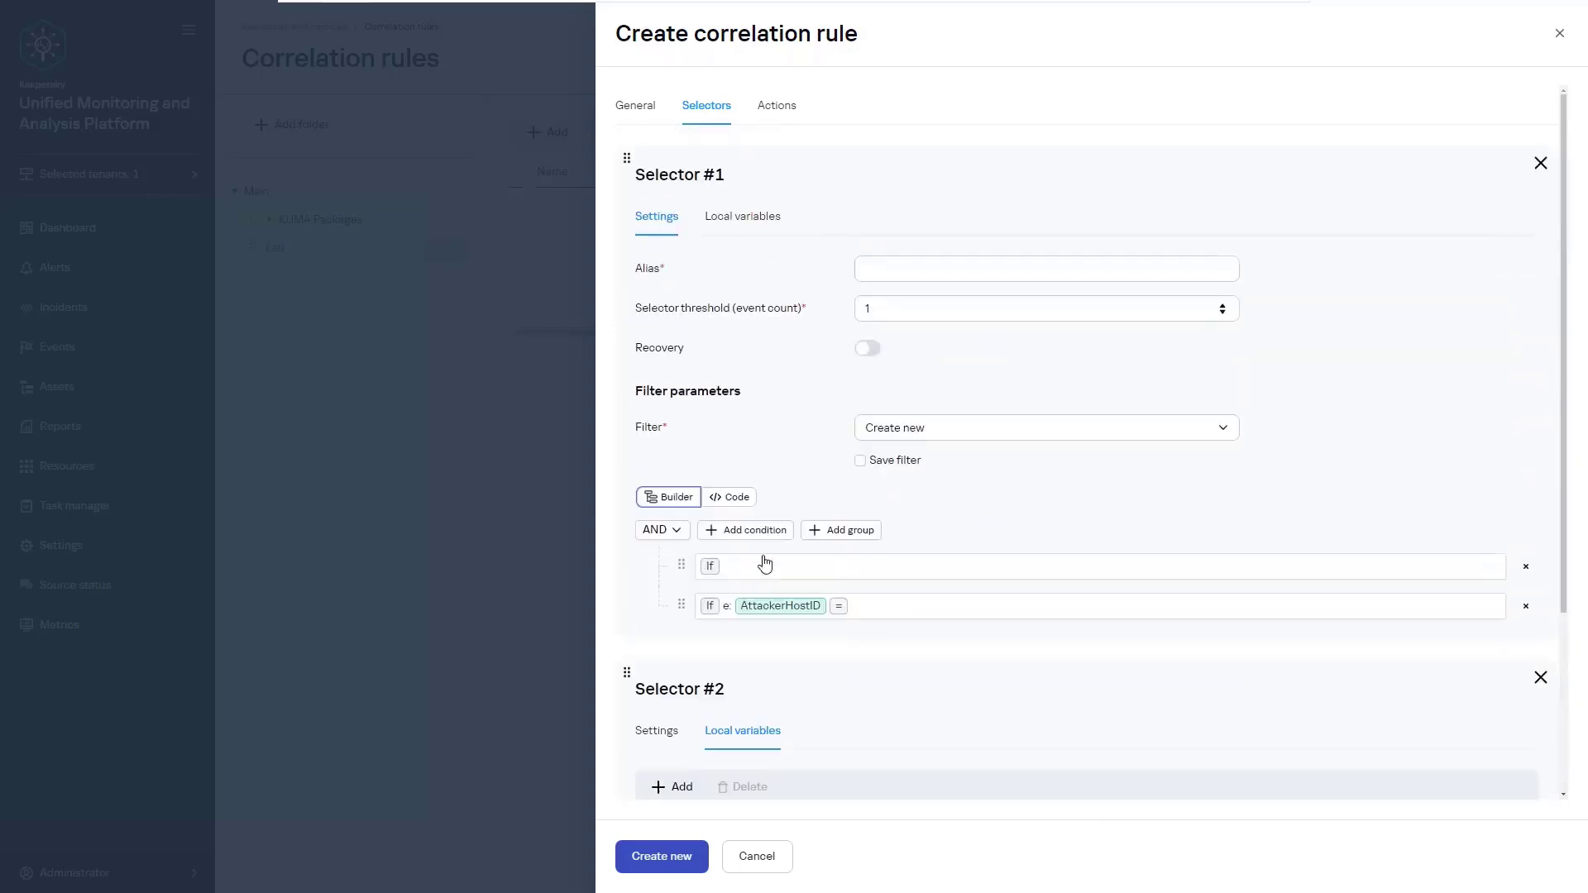
{"action": "left_click", "coordinate": [741, 225]}
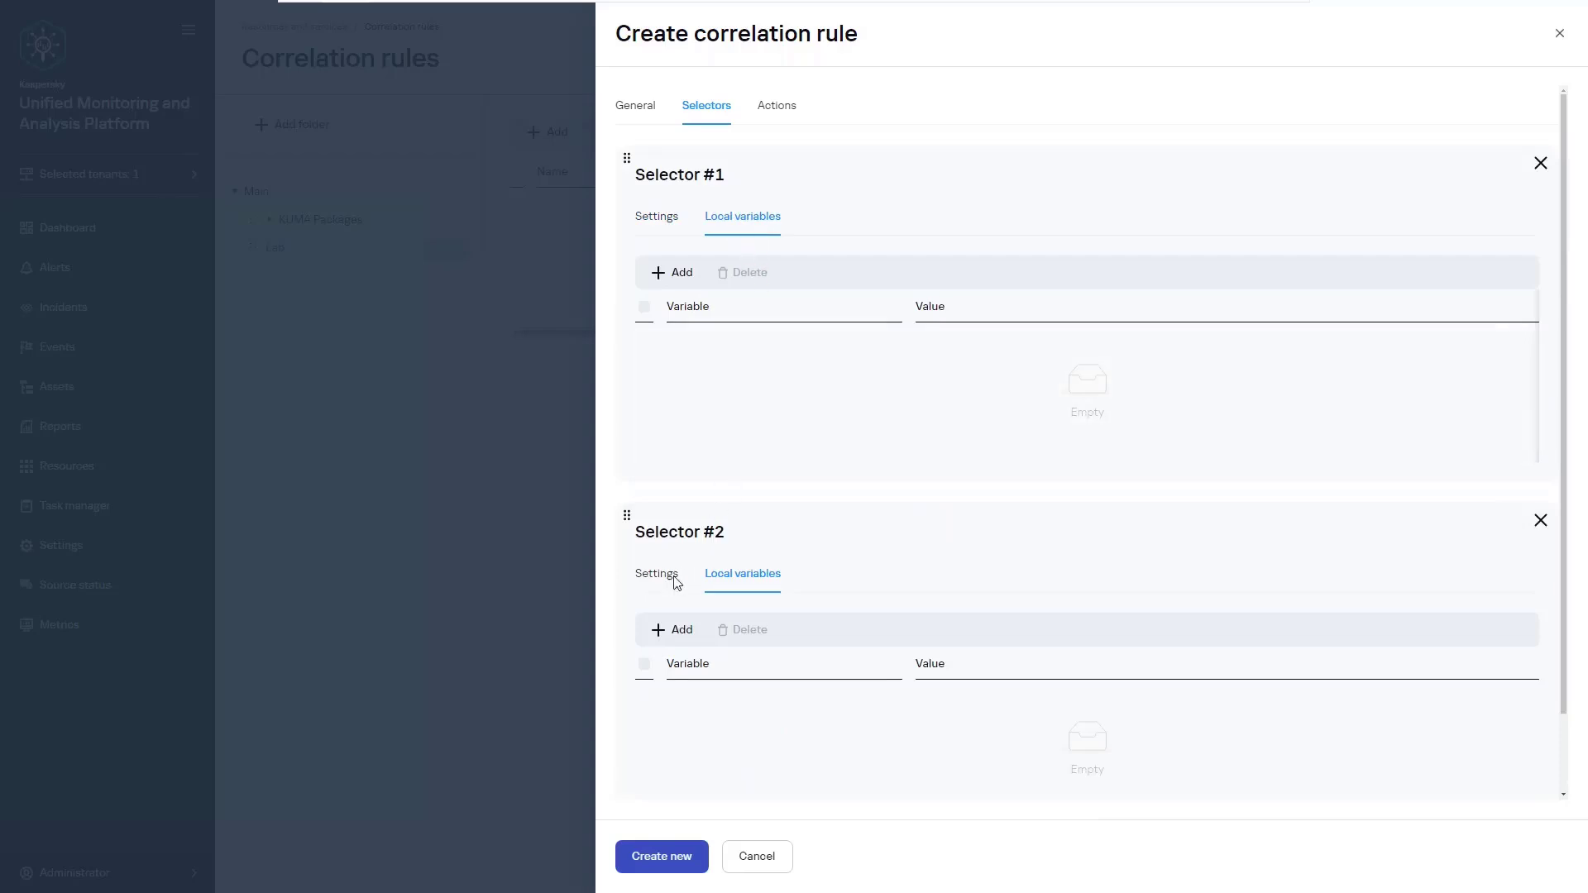
Return to the second selector's settings and switch its Recovery option on and off again
{"action": "left_click", "coordinate": [658, 586]}
{"action": "scroll", "coordinate": [775, 539], "scroll_direction": "down", "scroll_amount": 3}
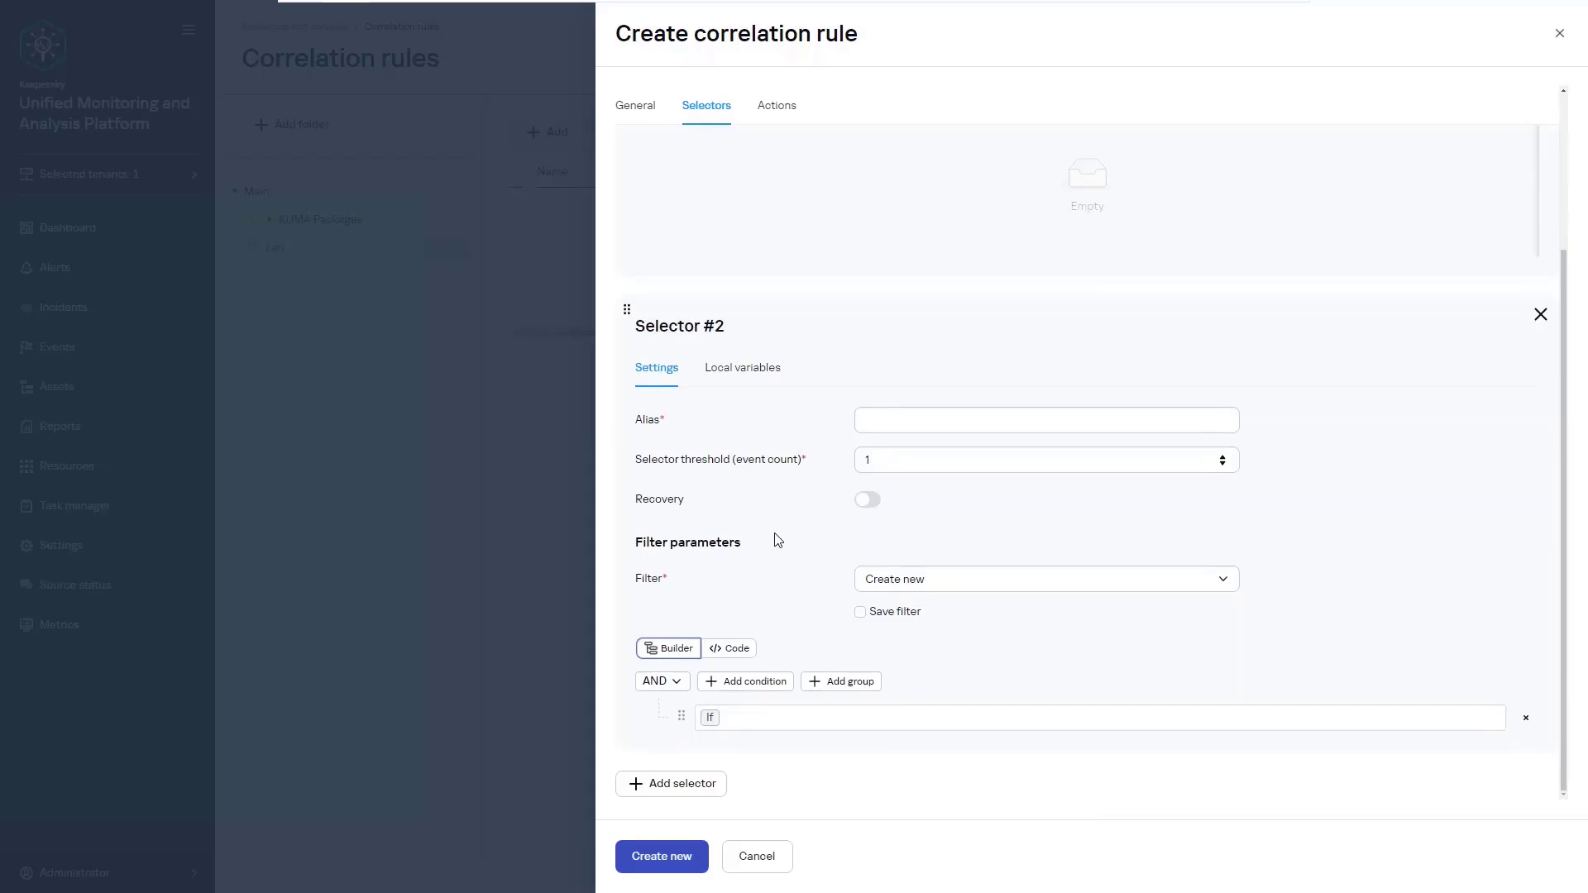
{"action": "left_click", "coordinate": [866, 504]}
{"action": "left_click", "coordinate": [867, 505]}
Review the rule's actions for first threshold, subsequent thresholds, every threshold and timeout, ending on the first threshold
{"action": "left_click", "coordinate": [774, 116]}
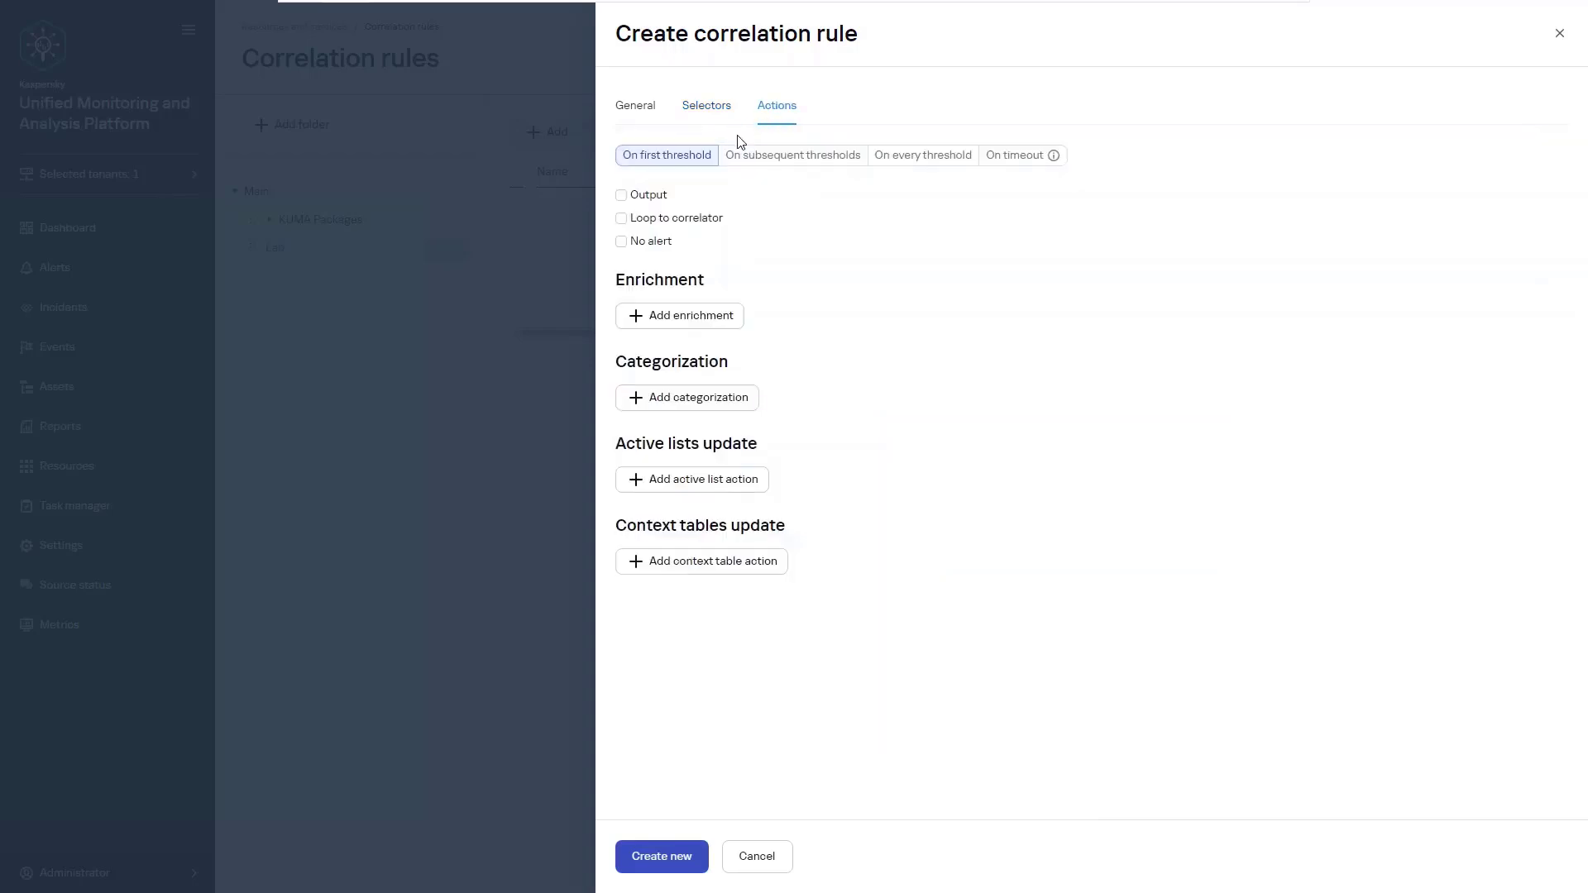
{"action": "left_click", "coordinate": [792, 158]}
{"action": "left_click", "coordinate": [929, 163]}
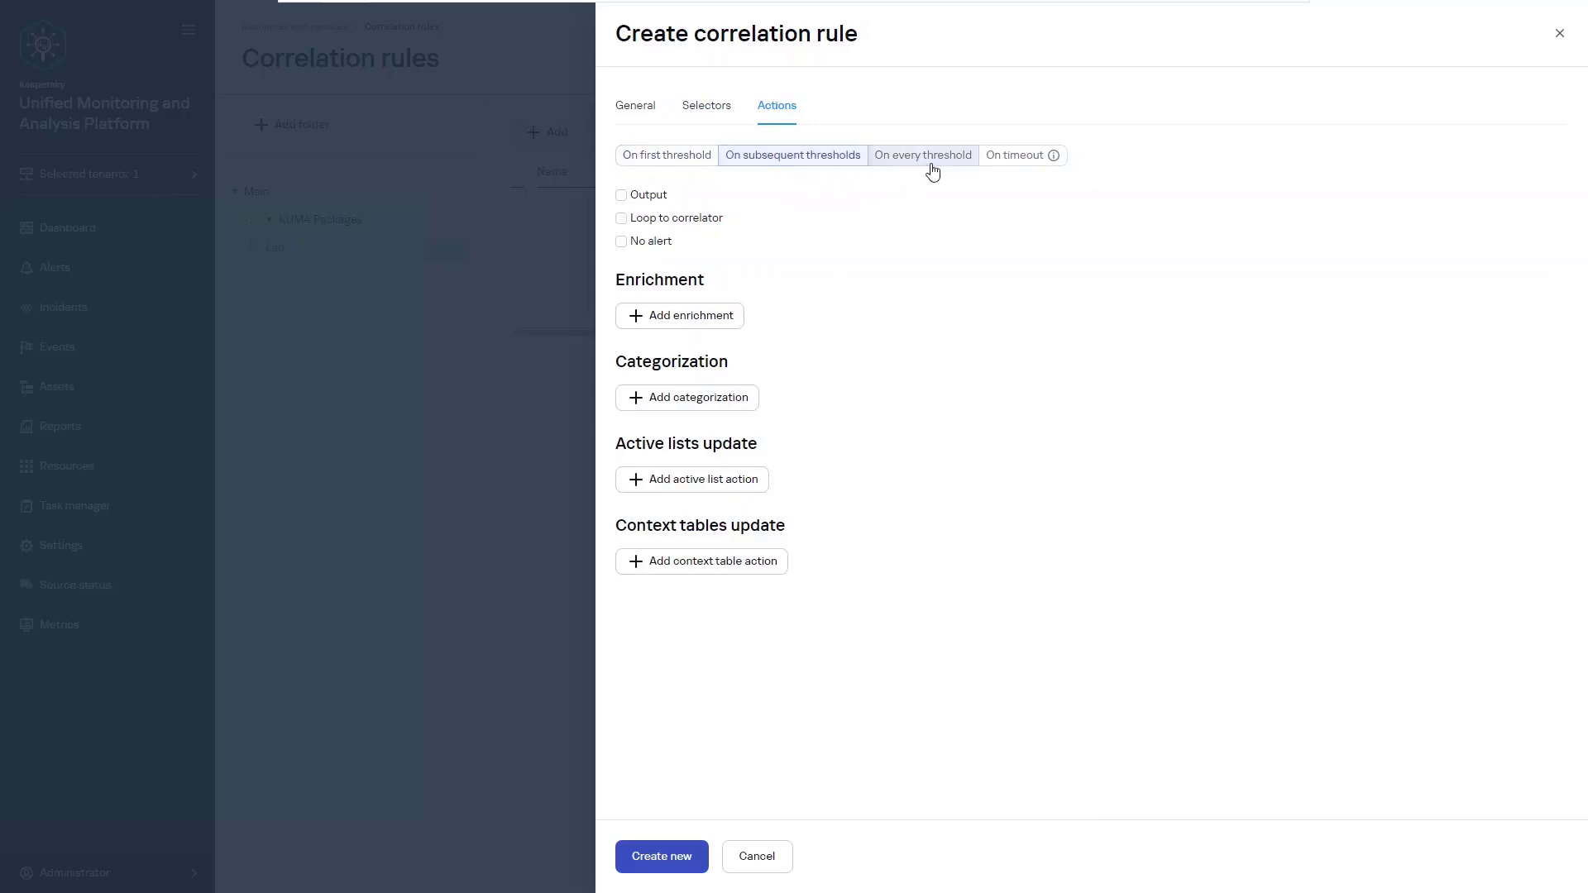
{"action": "left_click", "coordinate": [1007, 165]}
{"action": "left_click", "coordinate": [660, 167]}
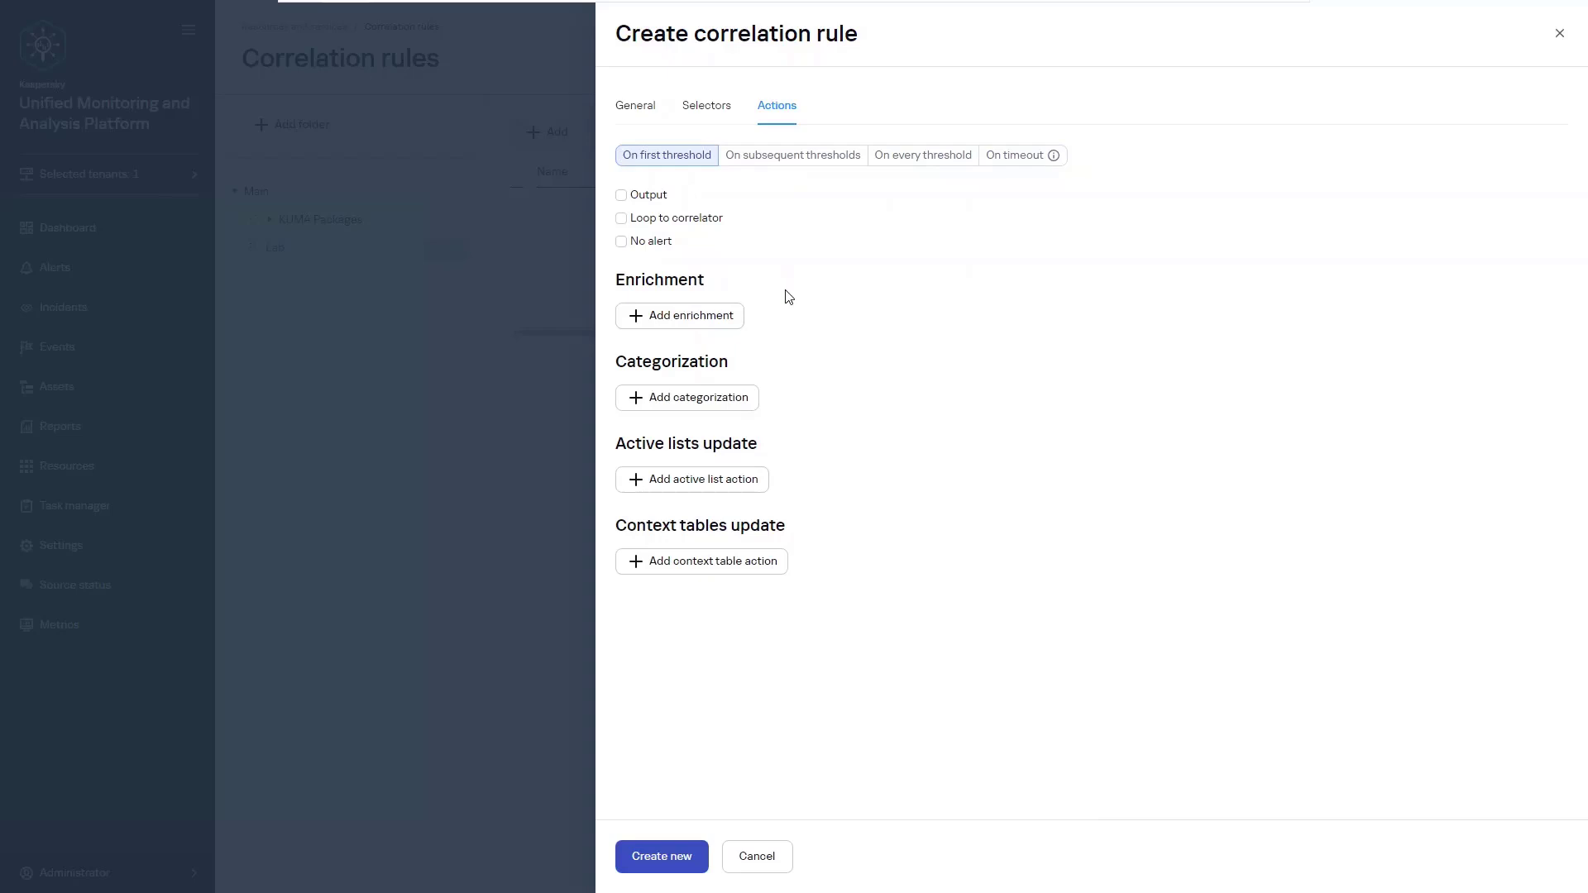
Add an enrichment with source kind constant to the first threshold actions and check the target fields offered
{"action": "left_click", "coordinate": [728, 316]}
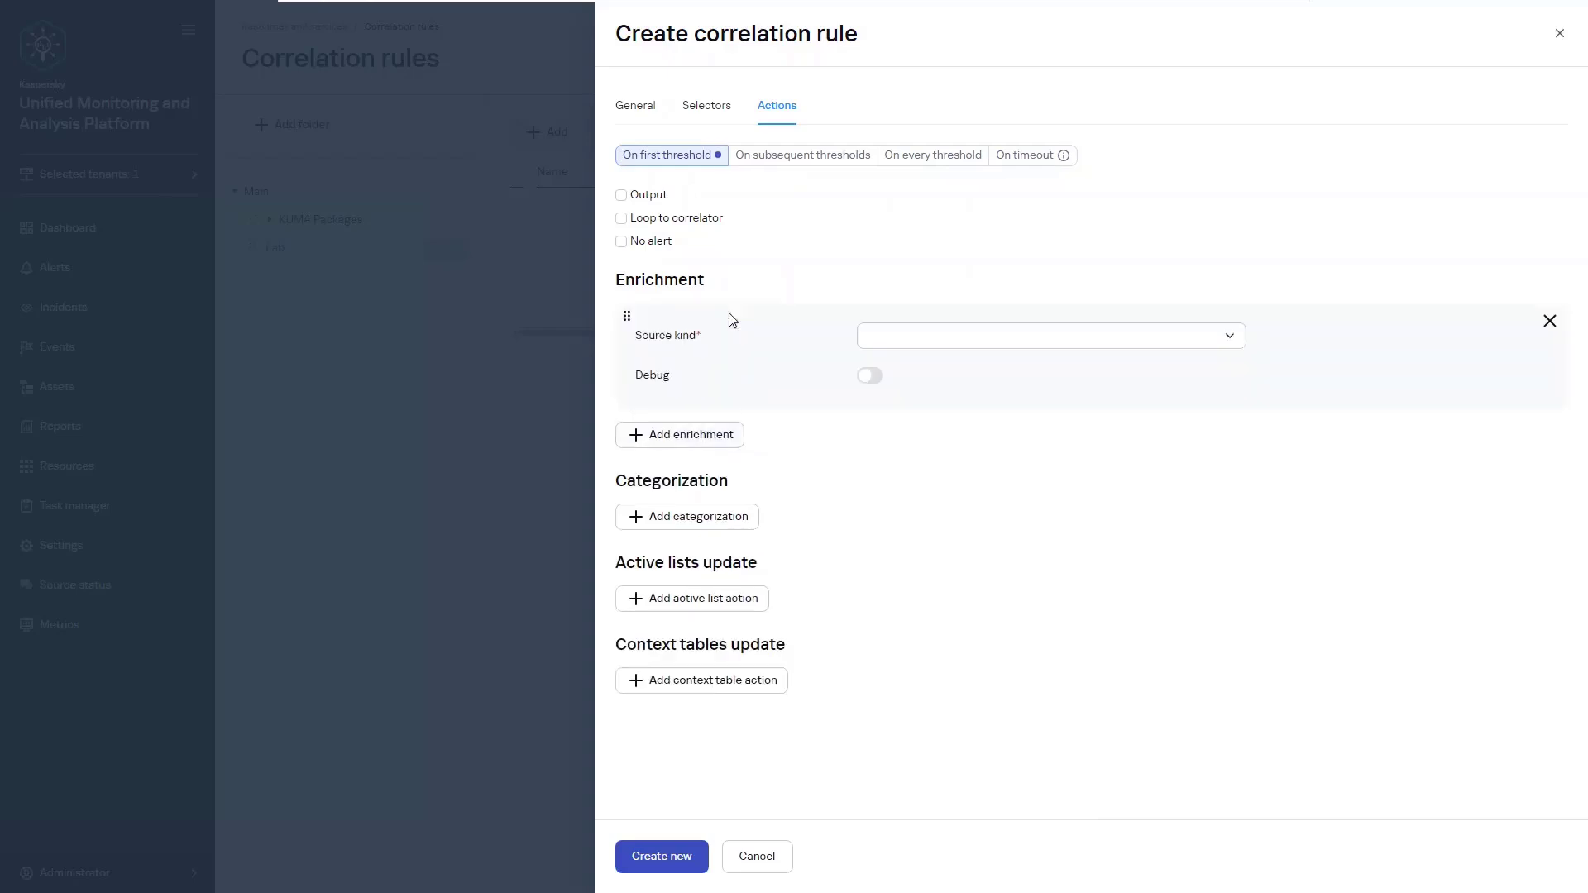
{"action": "left_click", "coordinate": [900, 336]}
{"action": "left_click", "coordinate": [883, 370]}
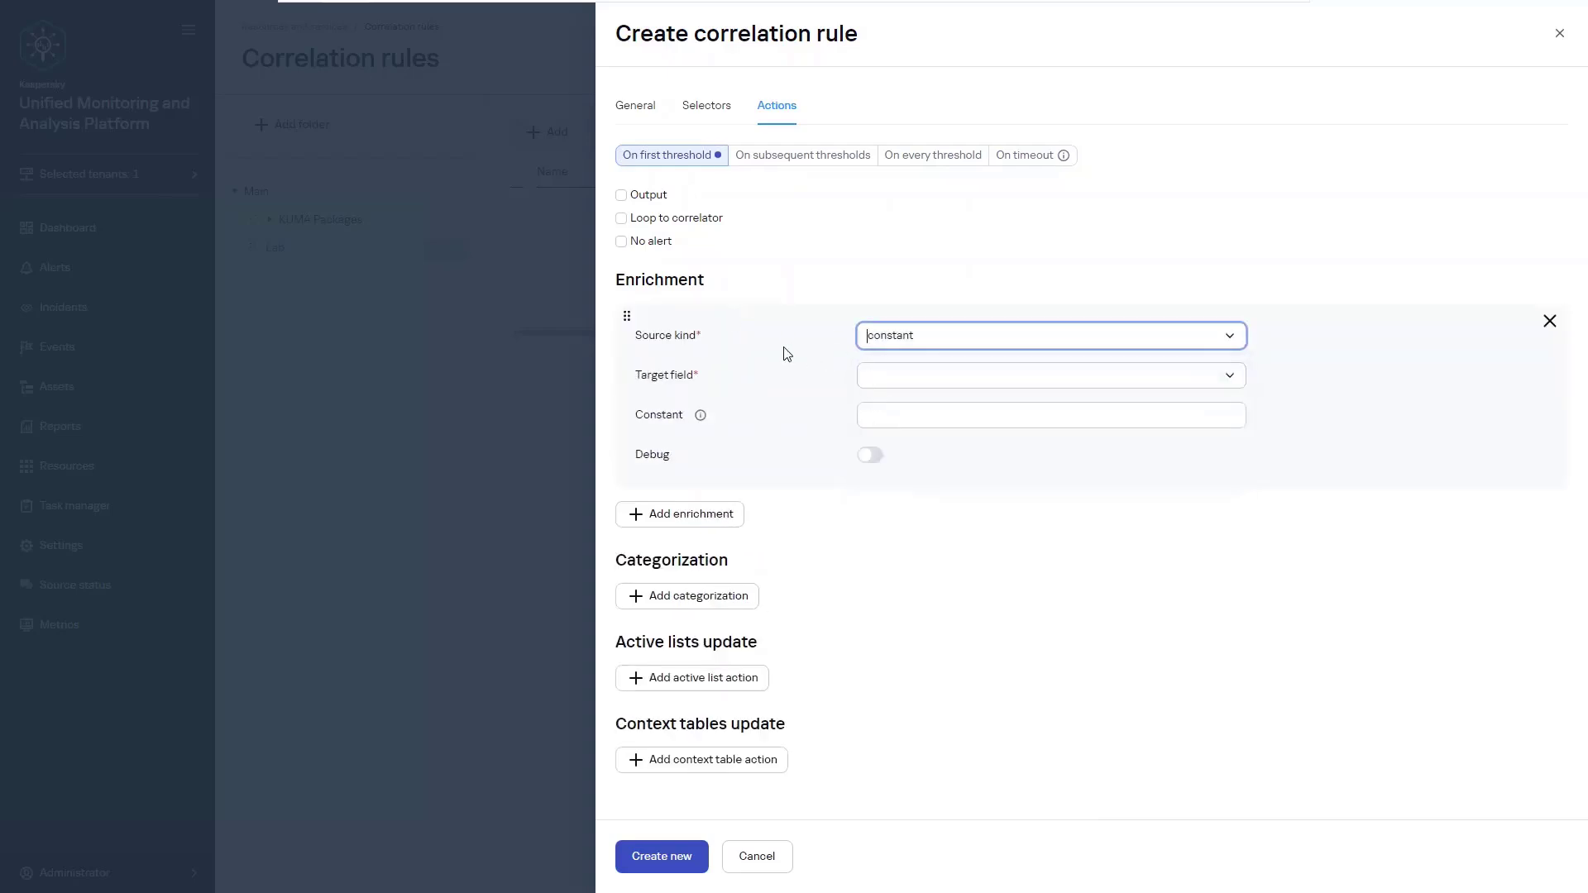
{"action": "left_click", "coordinate": [784, 349]}
{"action": "left_click", "coordinate": [909, 373]}
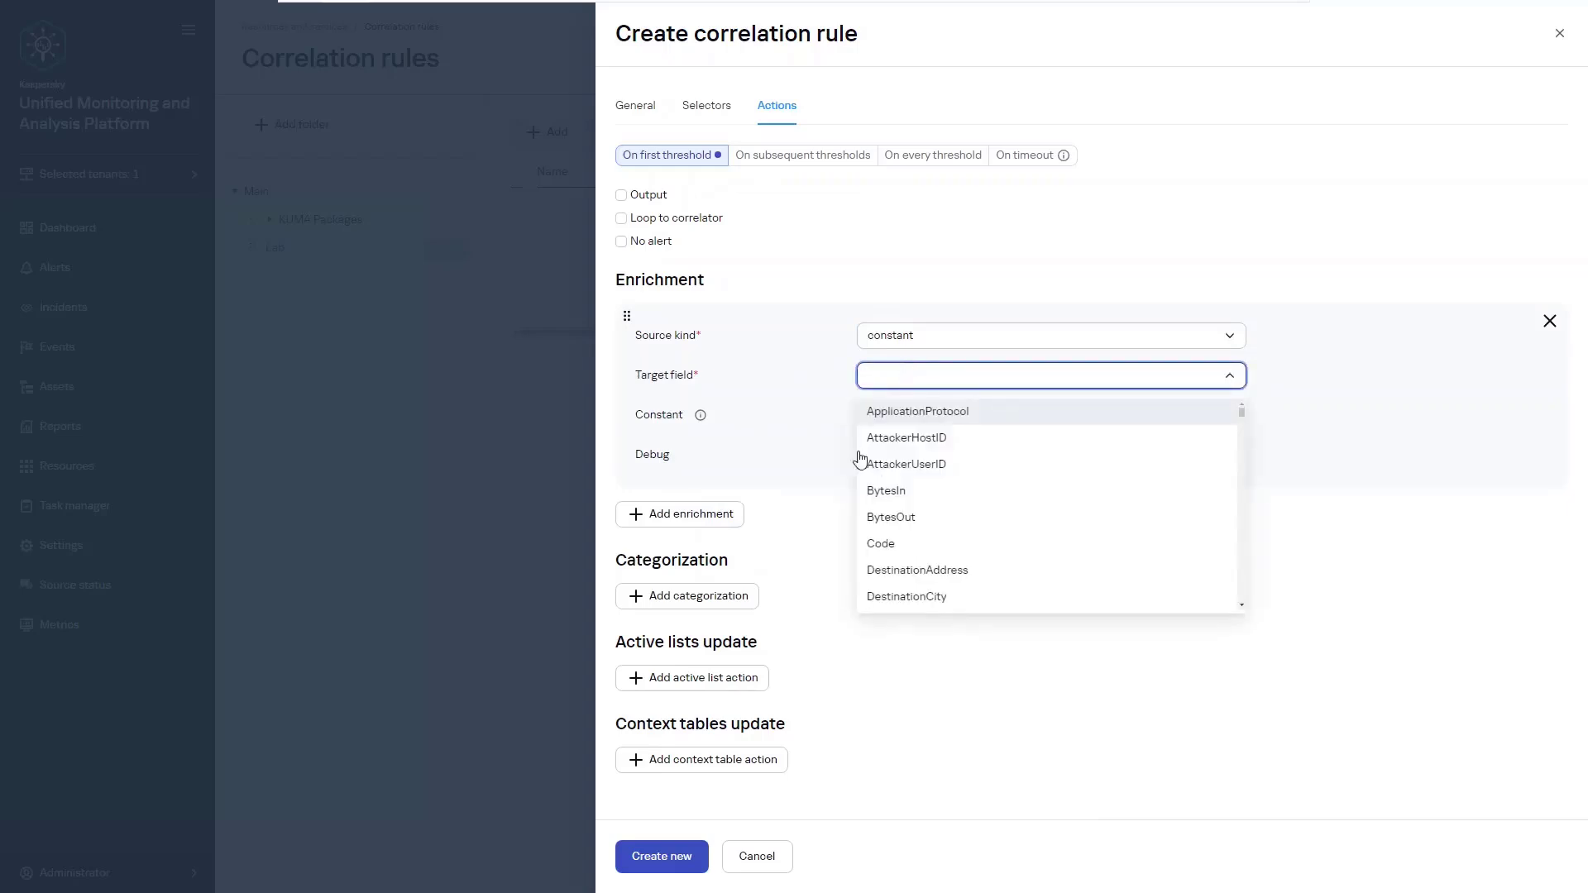
{"action": "left_click", "coordinate": [798, 387]}
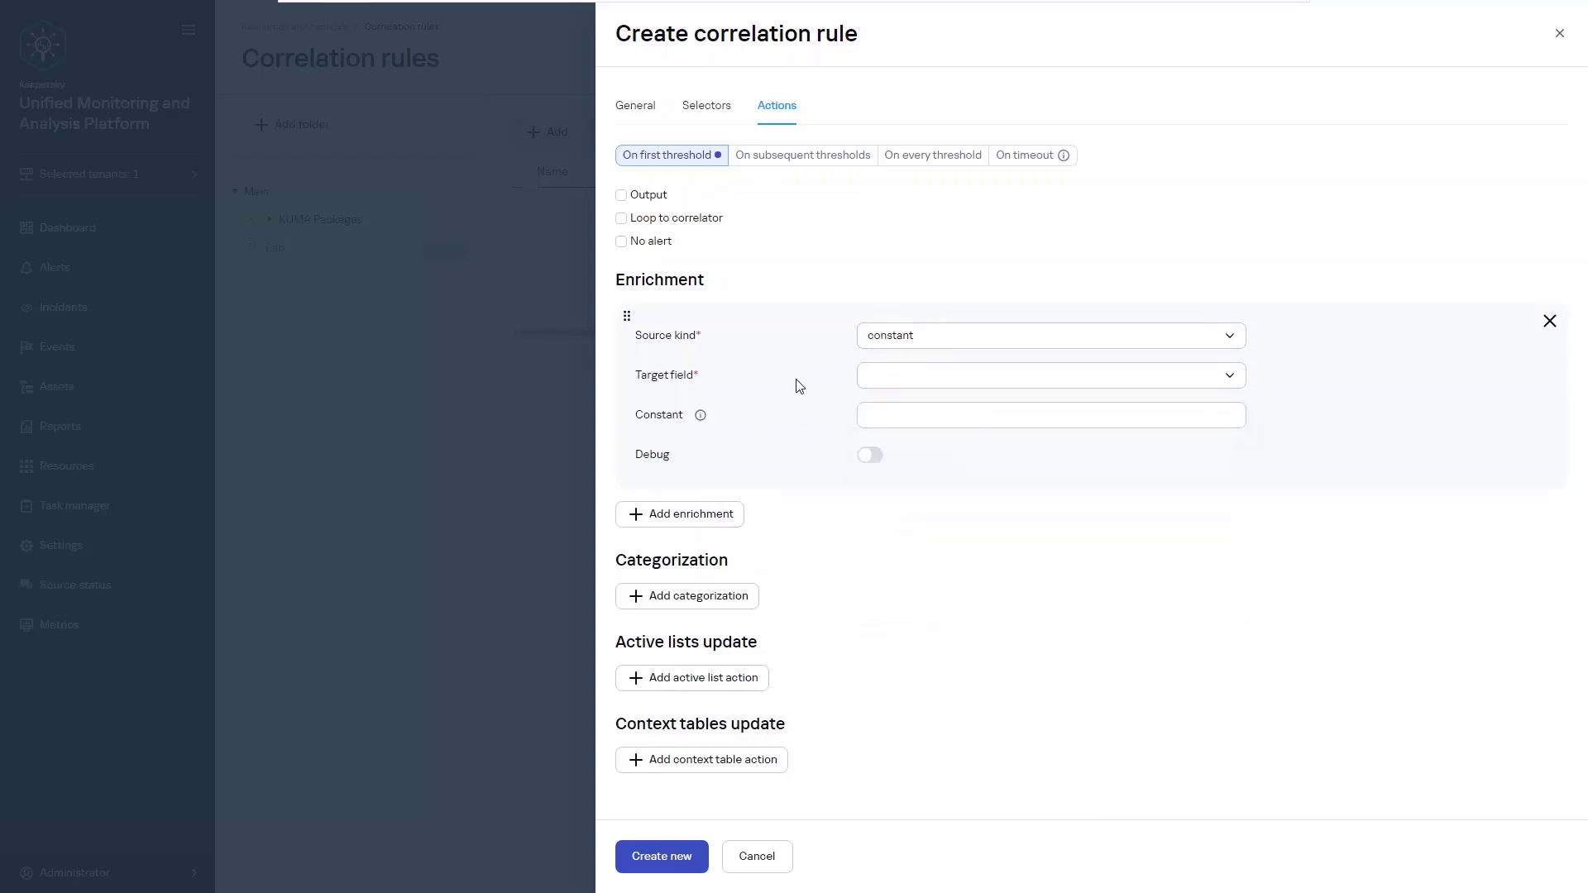
Add a categorization with operation Add and event field SourceAssetID, and check the choices for its category ID
{"action": "left_click", "coordinate": [727, 595]}
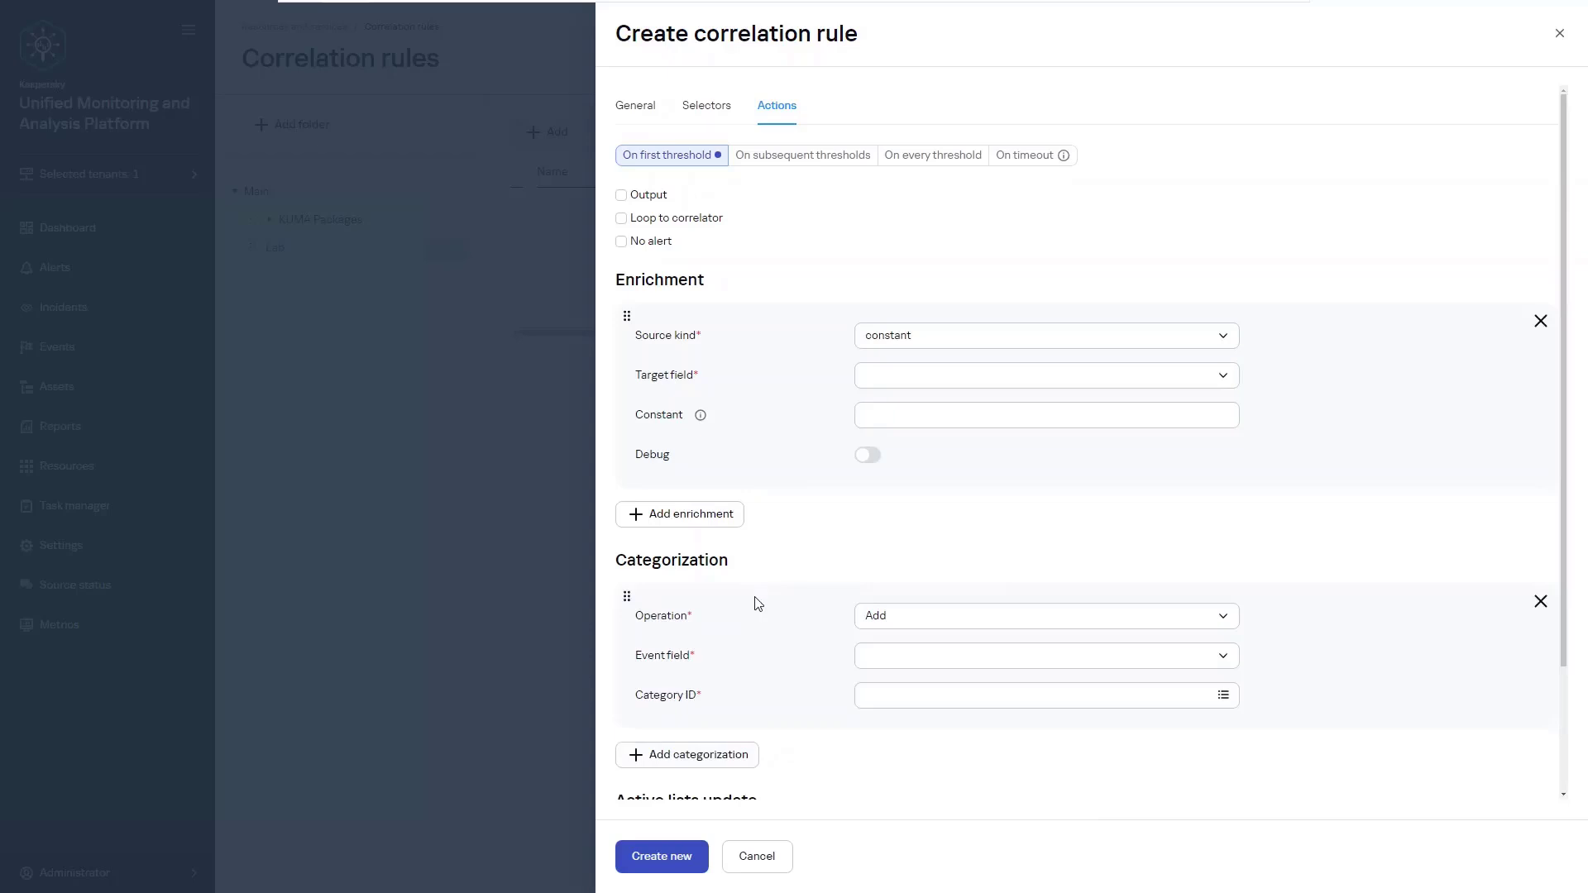
{"action": "left_click", "coordinate": [923, 618]}
{"action": "left_click", "coordinate": [923, 620]}
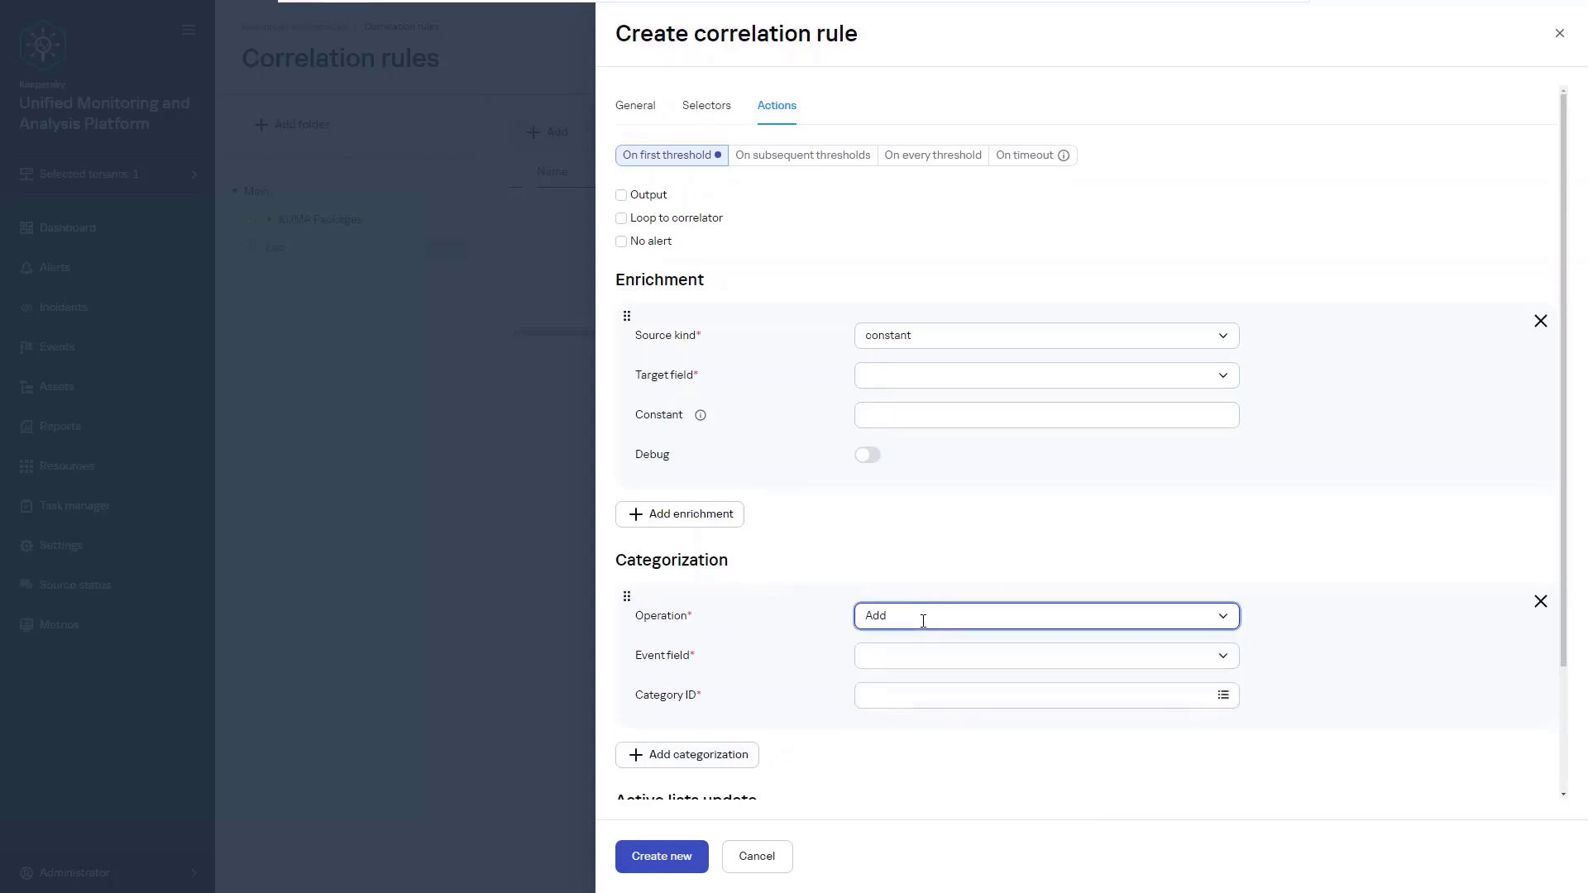
{"action": "left_click", "coordinate": [887, 657]}
{"action": "left_click", "coordinate": [895, 693]}
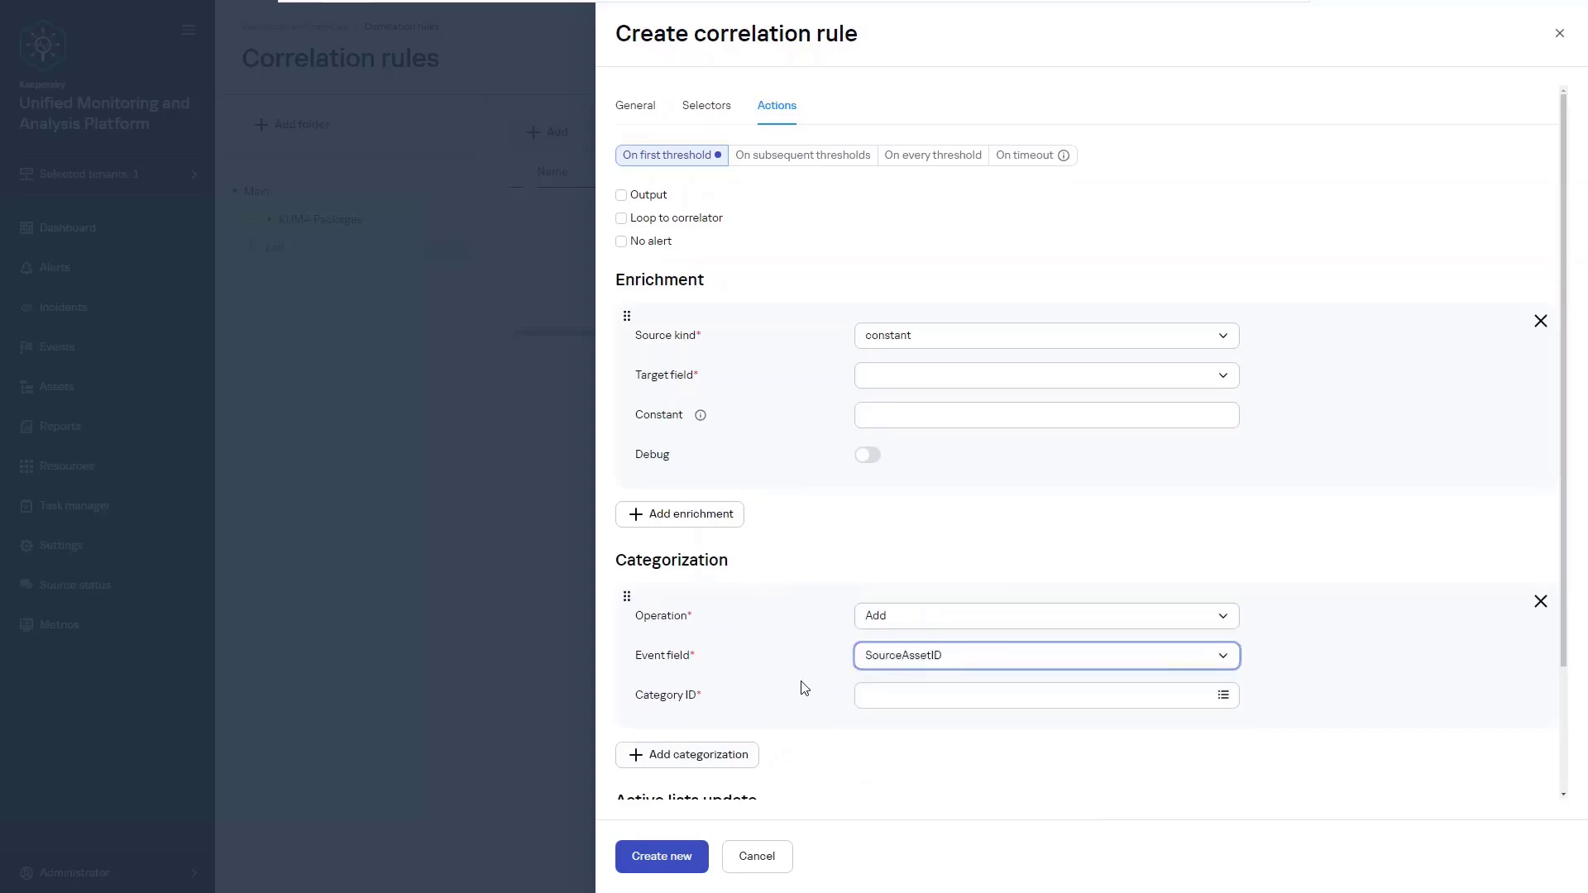
{"action": "left_click", "coordinate": [907, 699]}
{"action": "left_click", "coordinate": [826, 693]}
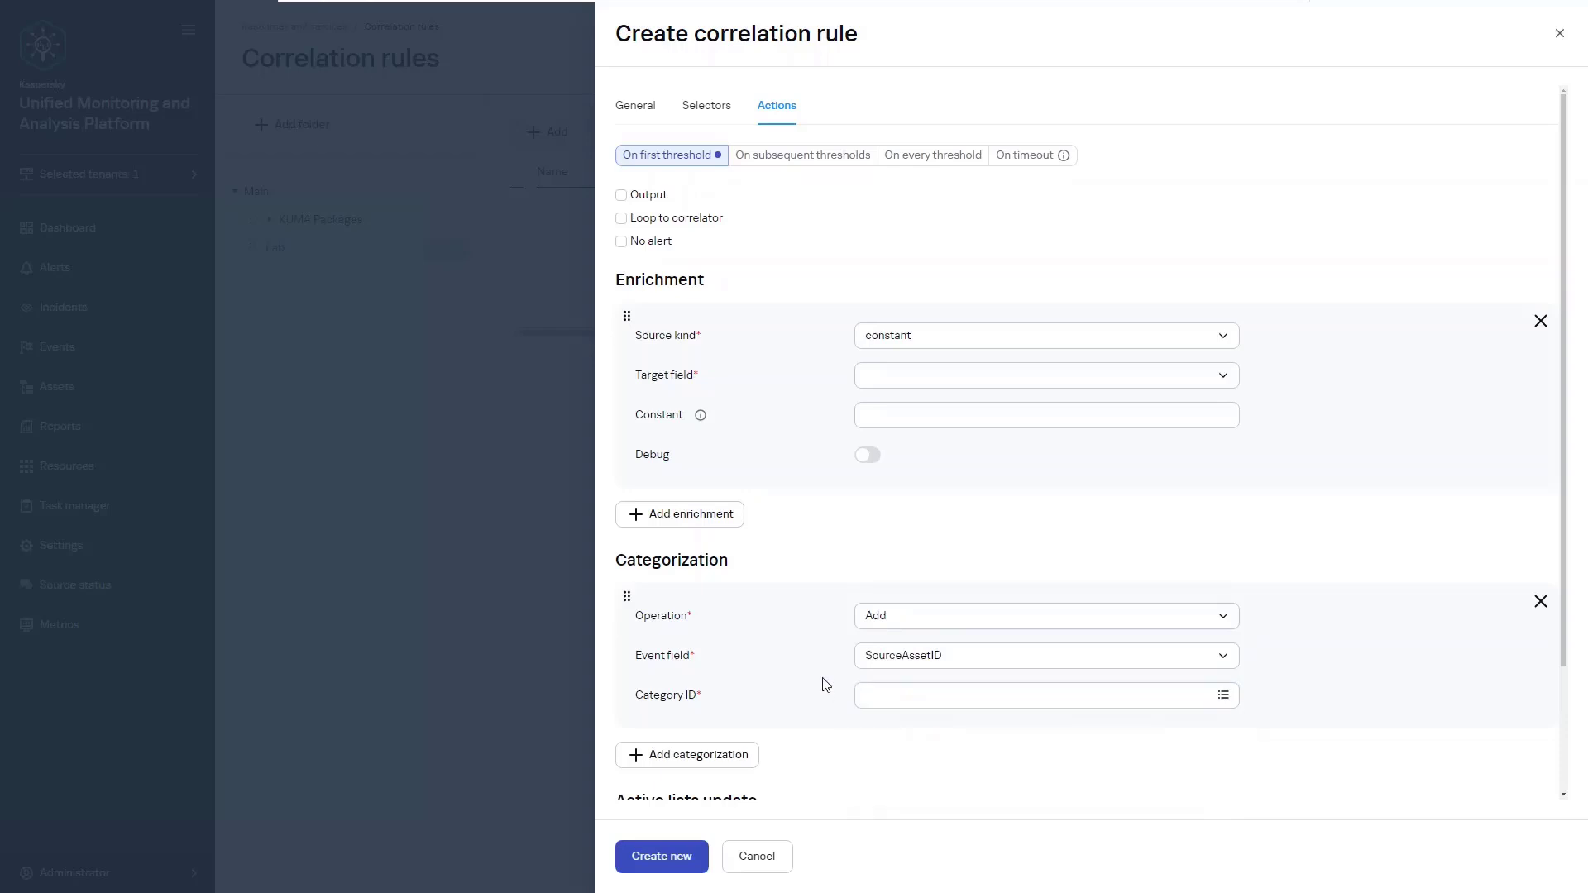
Look over the remaining action types and discard the new correlation rule without saving
{"action": "scroll", "coordinate": [824, 686], "scroll_direction": "down", "scroll_amount": 2}
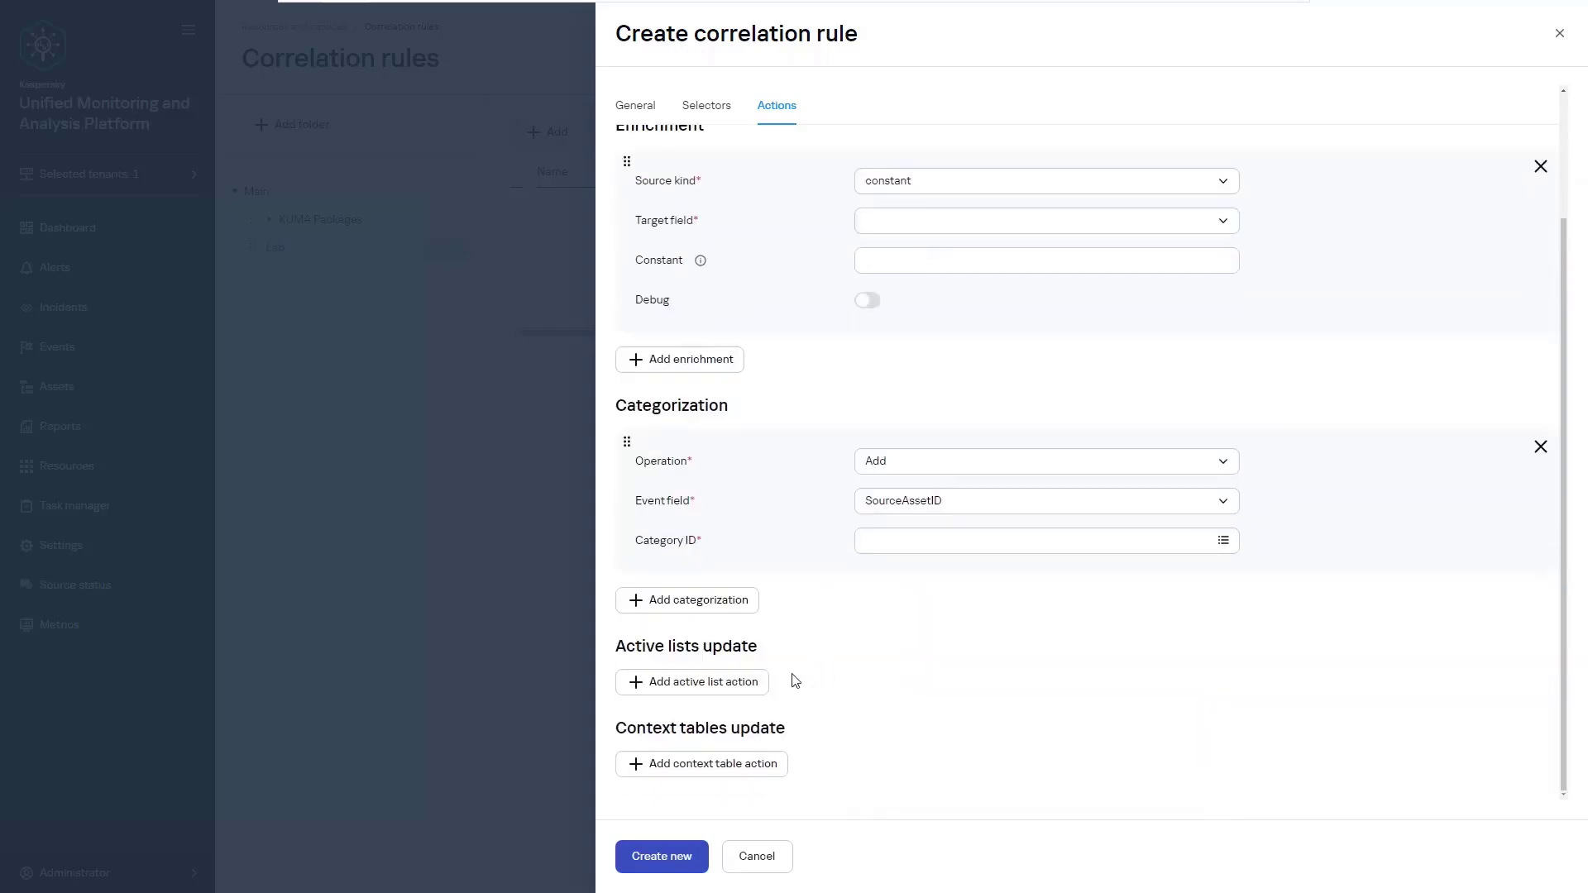
{"action": "scroll", "coordinate": [733, 439], "scroll_direction": "up", "scroll_amount": 2}
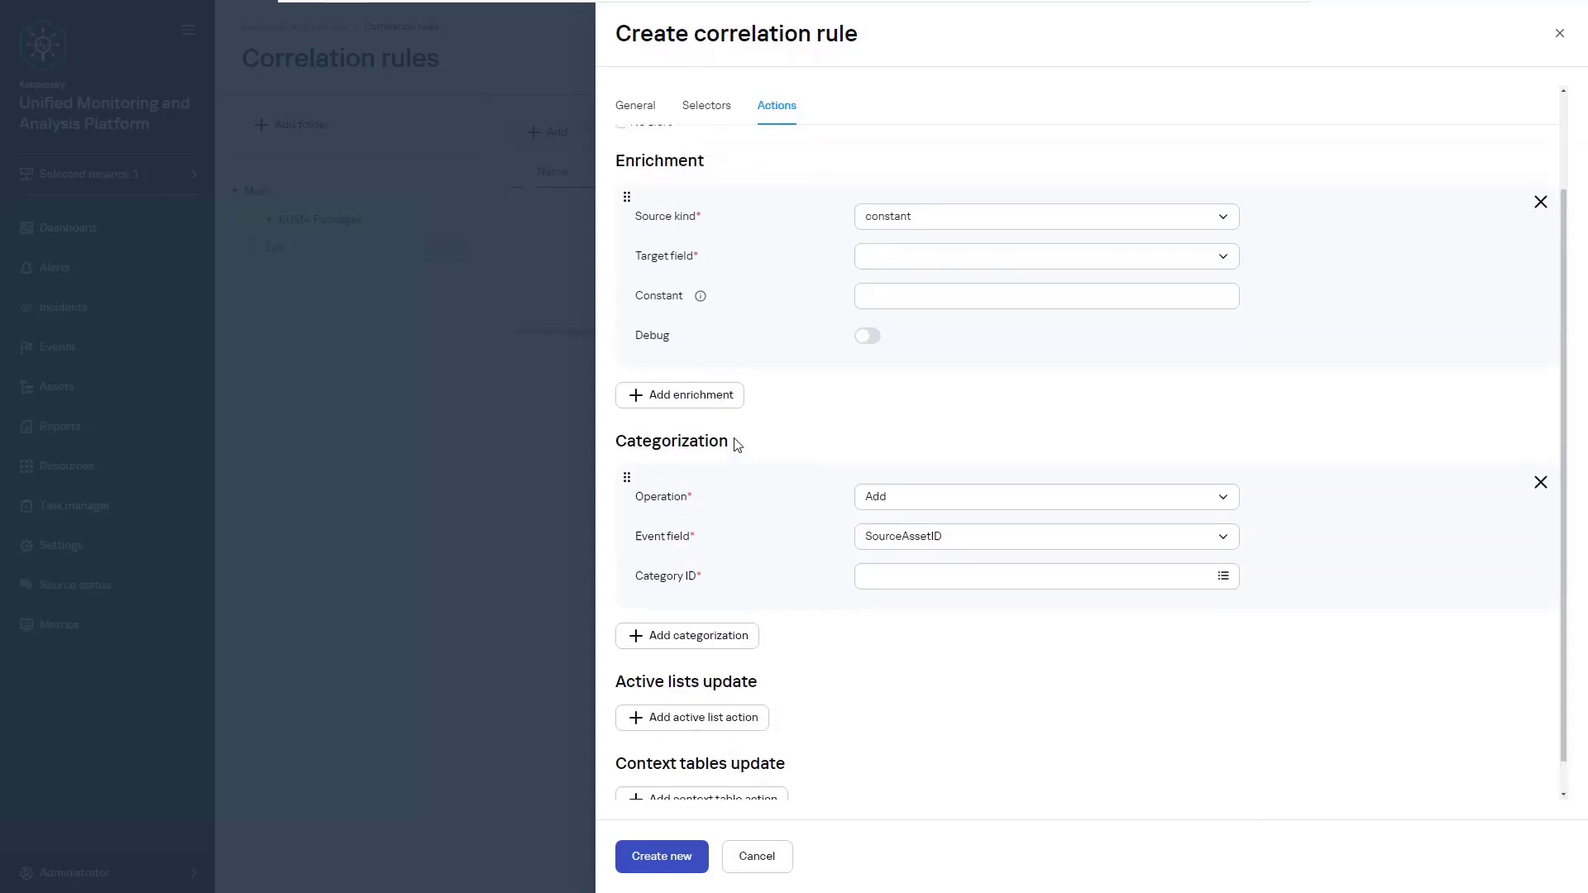
{"action": "left_click", "coordinate": [756, 868]}
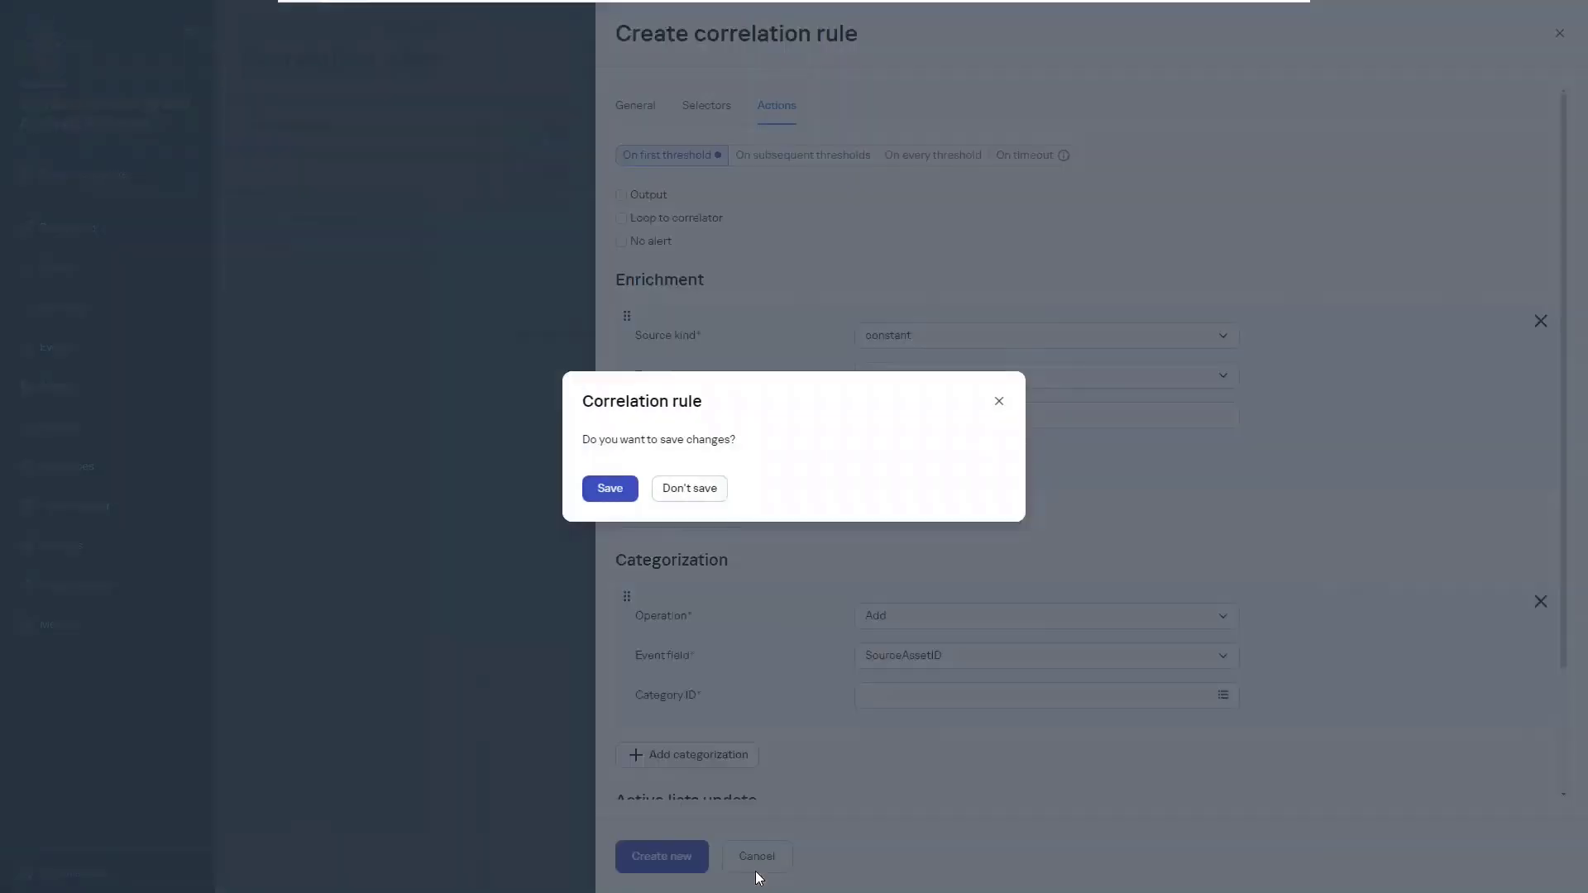
{"action": "left_click", "coordinate": [693, 496]}
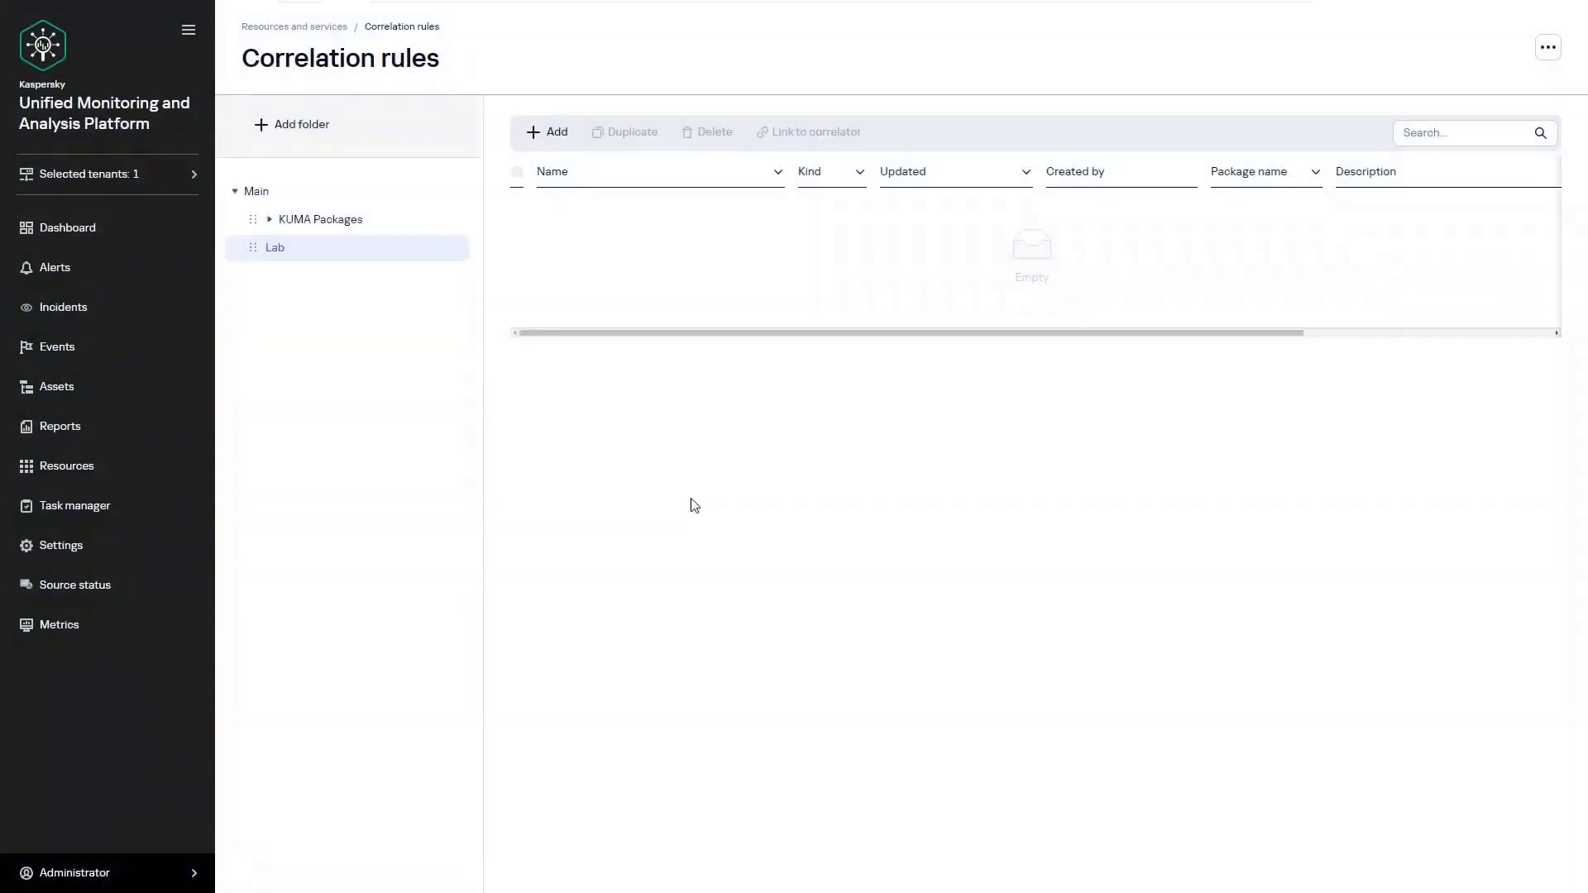
Start a new correlation rule named Successful Bruteforce in the Main tenant with kind standard
{"action": "left_click", "coordinate": [554, 134]}
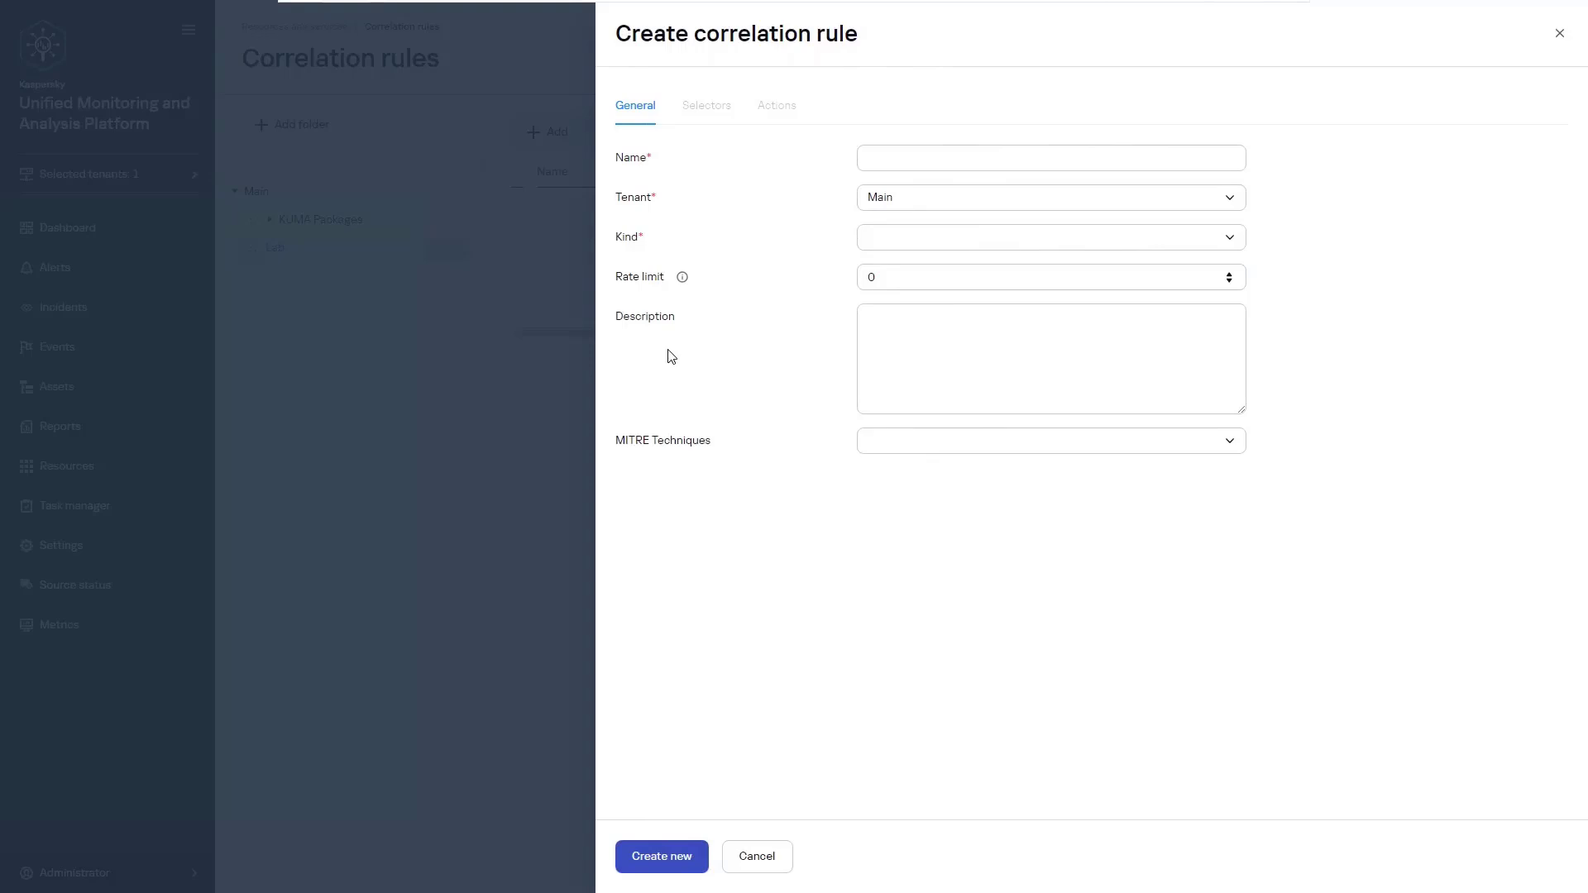
{"action": "left_click", "coordinate": [886, 165]}
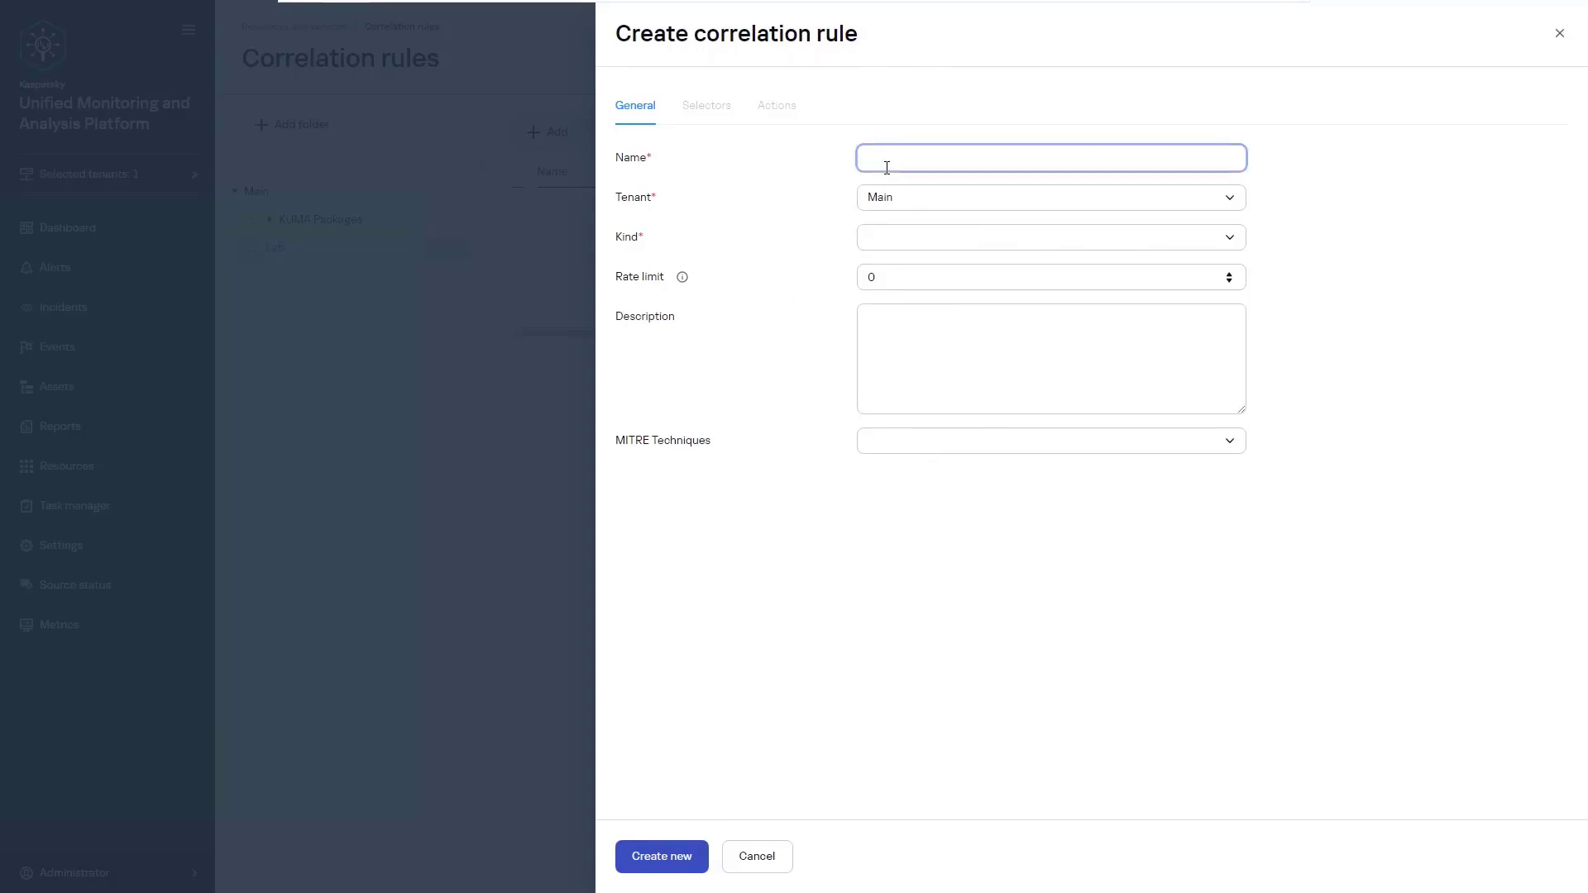
{"action": "type", "text": "Success"}
{"action": "type", "text": "ful Bruteforce"}
{"action": "left_click", "coordinate": [904, 239]}
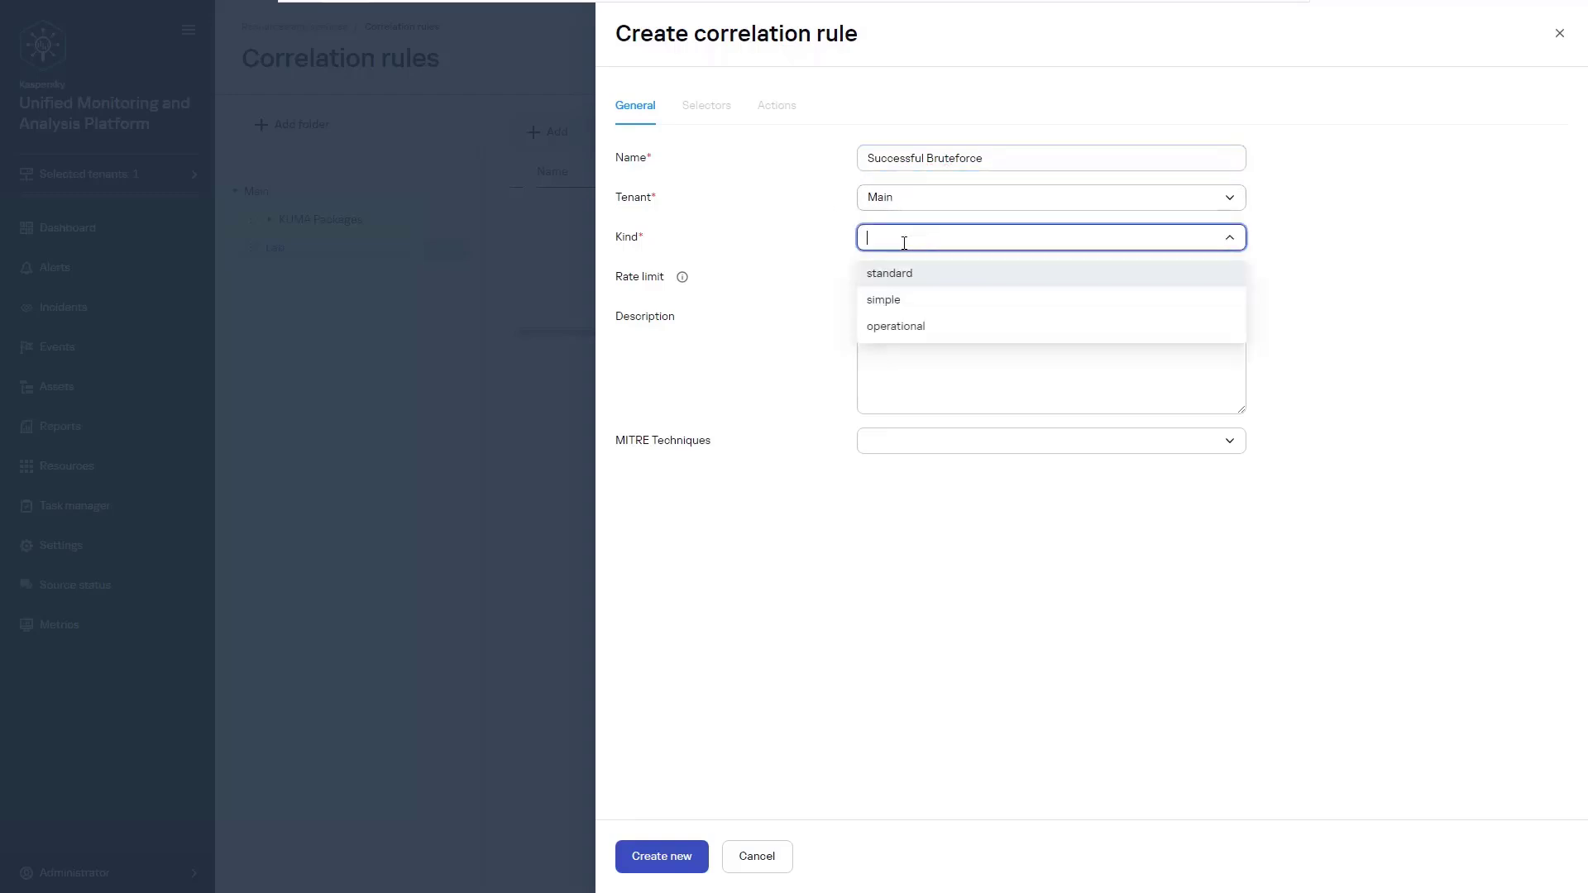
{"action": "left_click", "coordinate": [881, 282]}
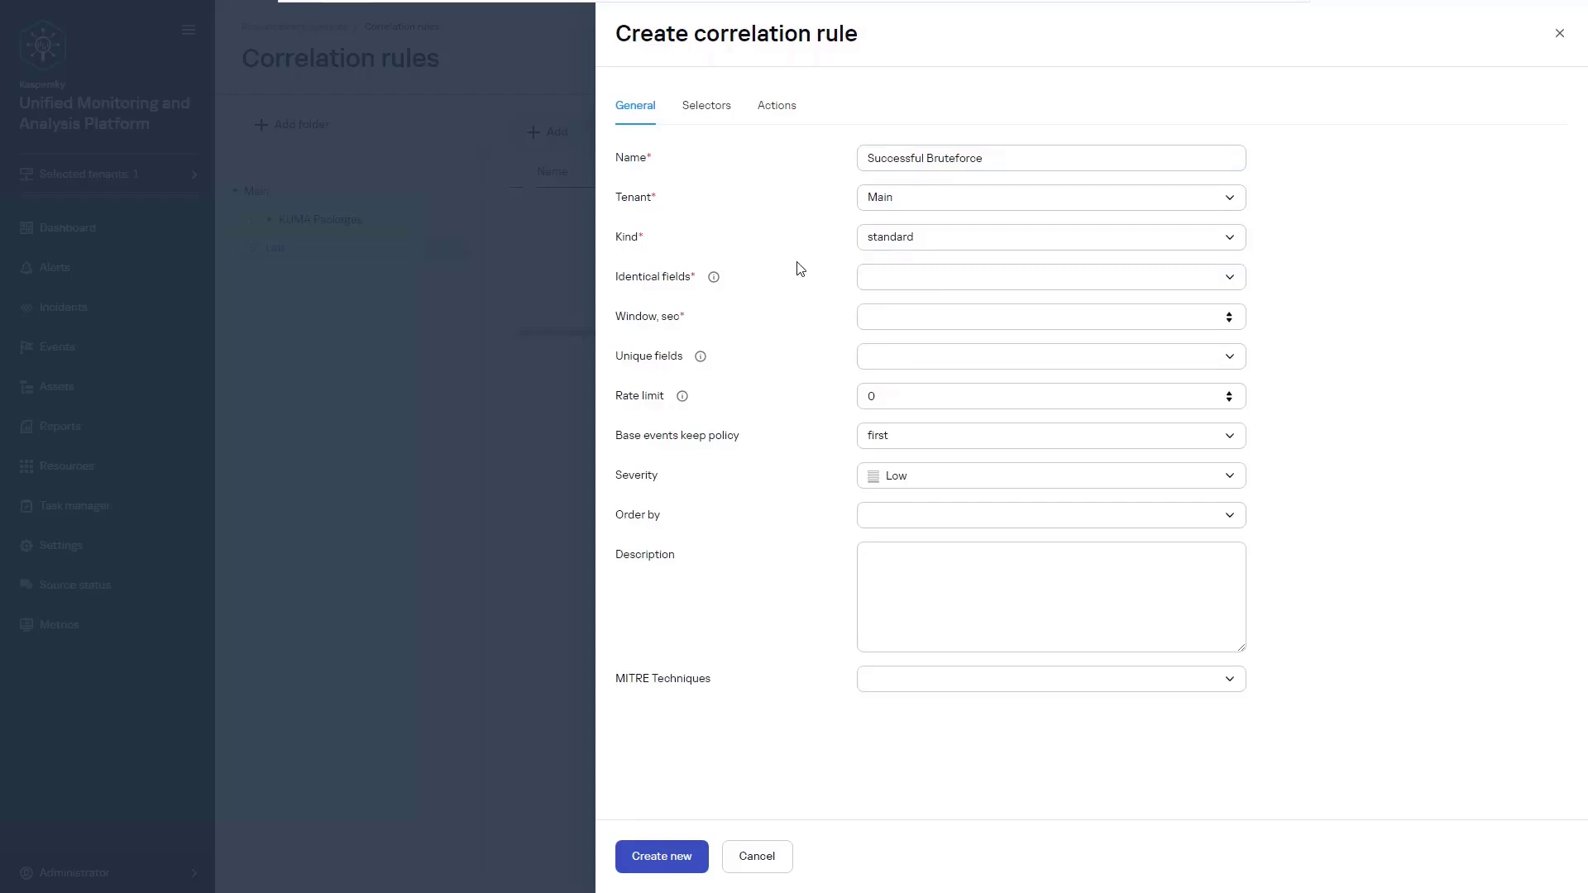
Set the Successful Bruteforce rule's window to 60 seconds
{"action": "left_click", "coordinate": [894, 318]}
{"action": "type", "text": "60"}
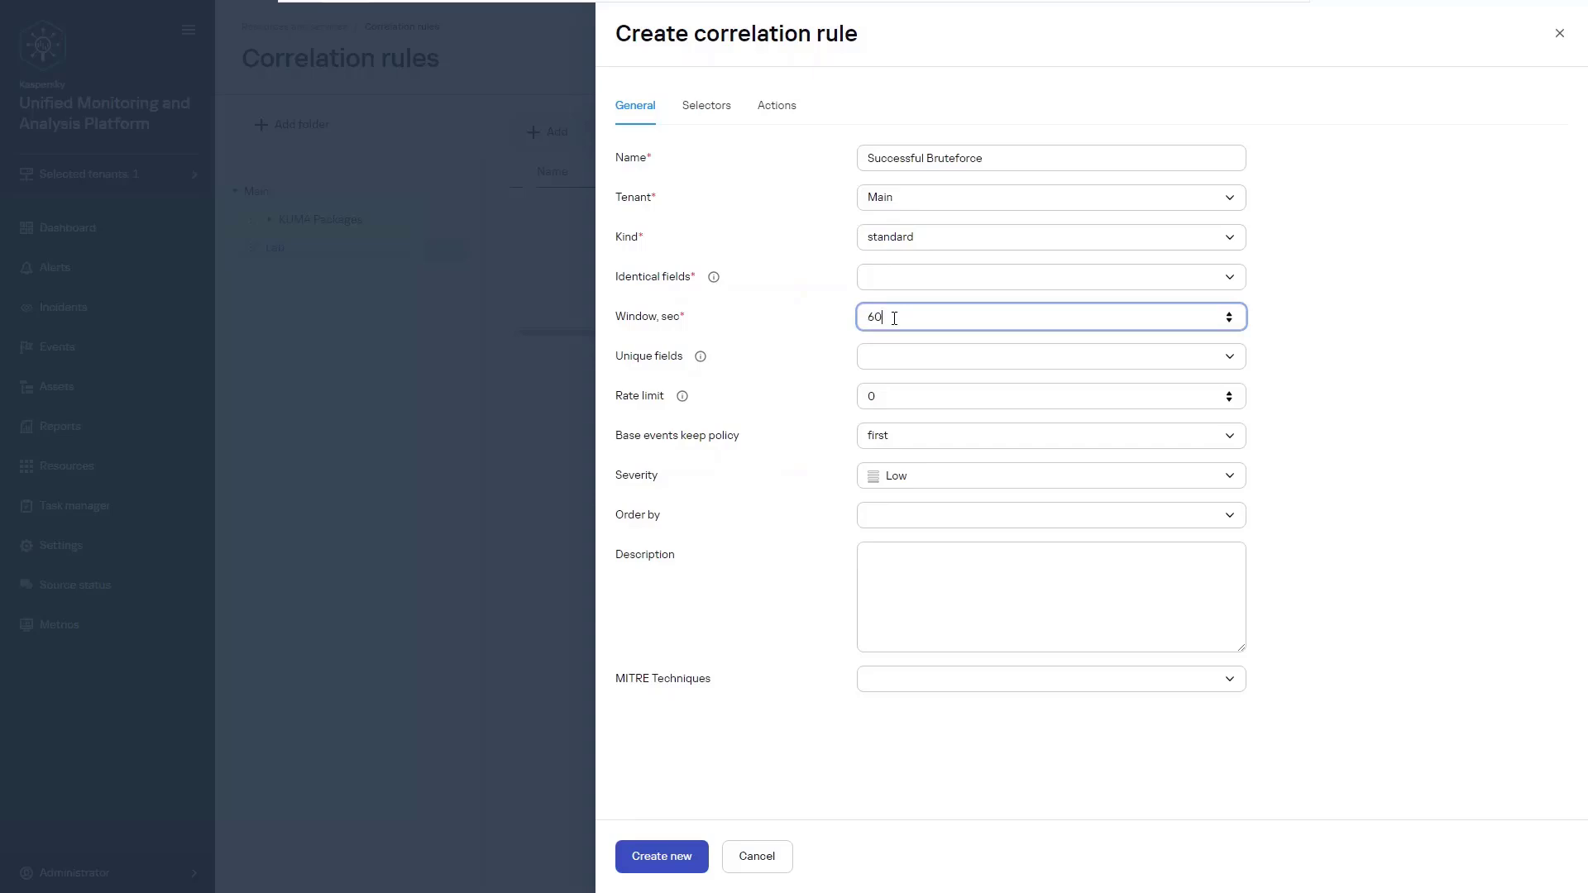
{"action": "left_click", "coordinate": [844, 324]}
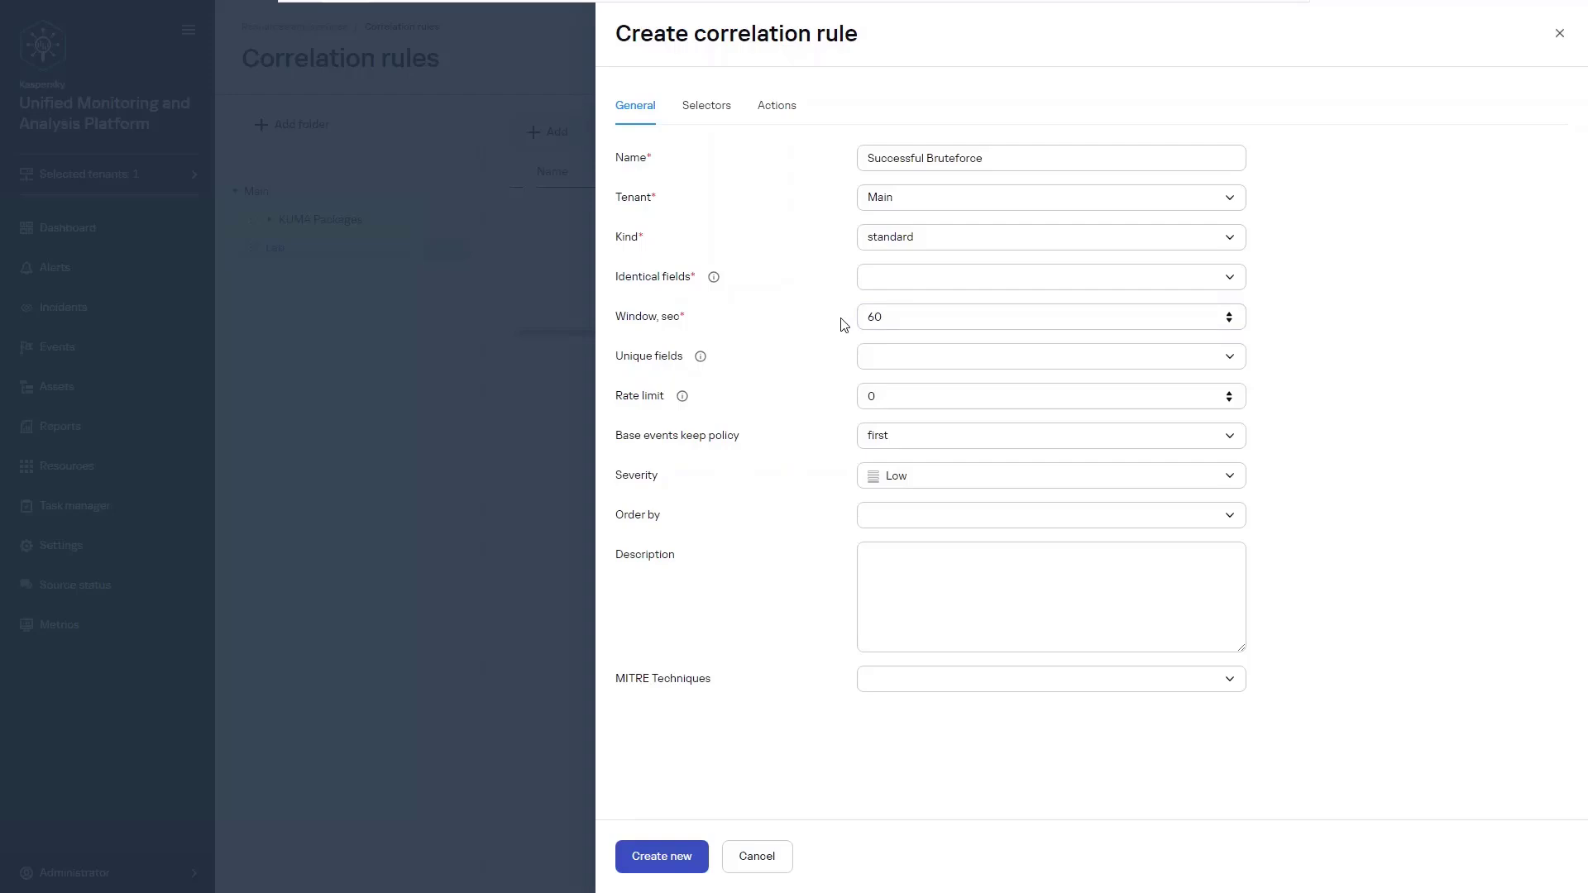
Set DestinationAddress and DestinationHostName as the rule's identical fields
{"action": "left_click", "coordinate": [878, 275]}
{"action": "type", "text": "Desti"}
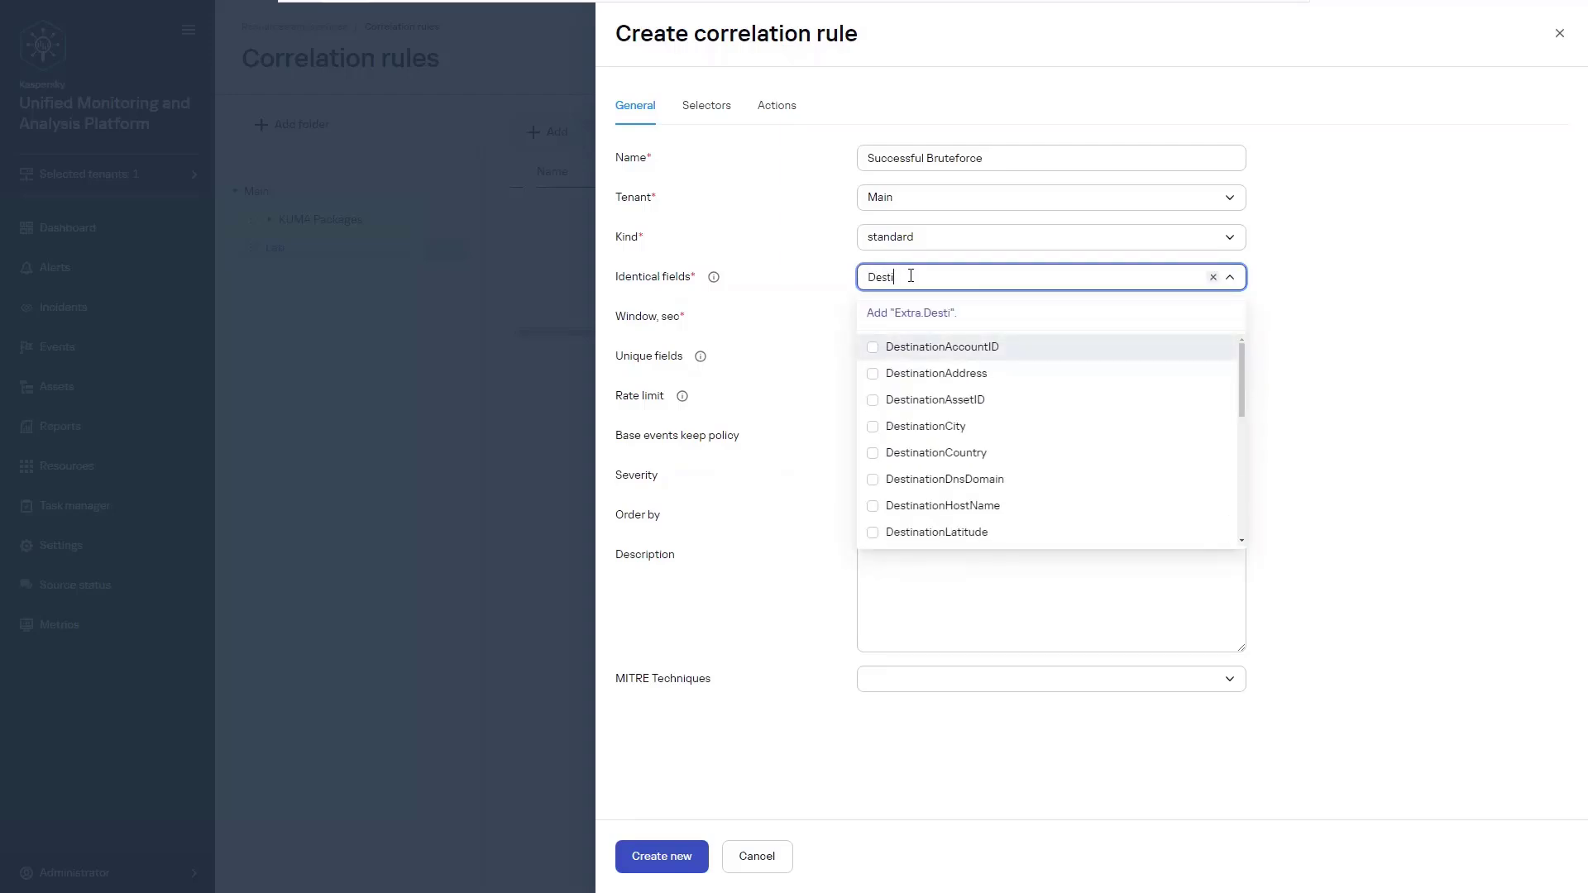
{"action": "type", "text": "natio"}
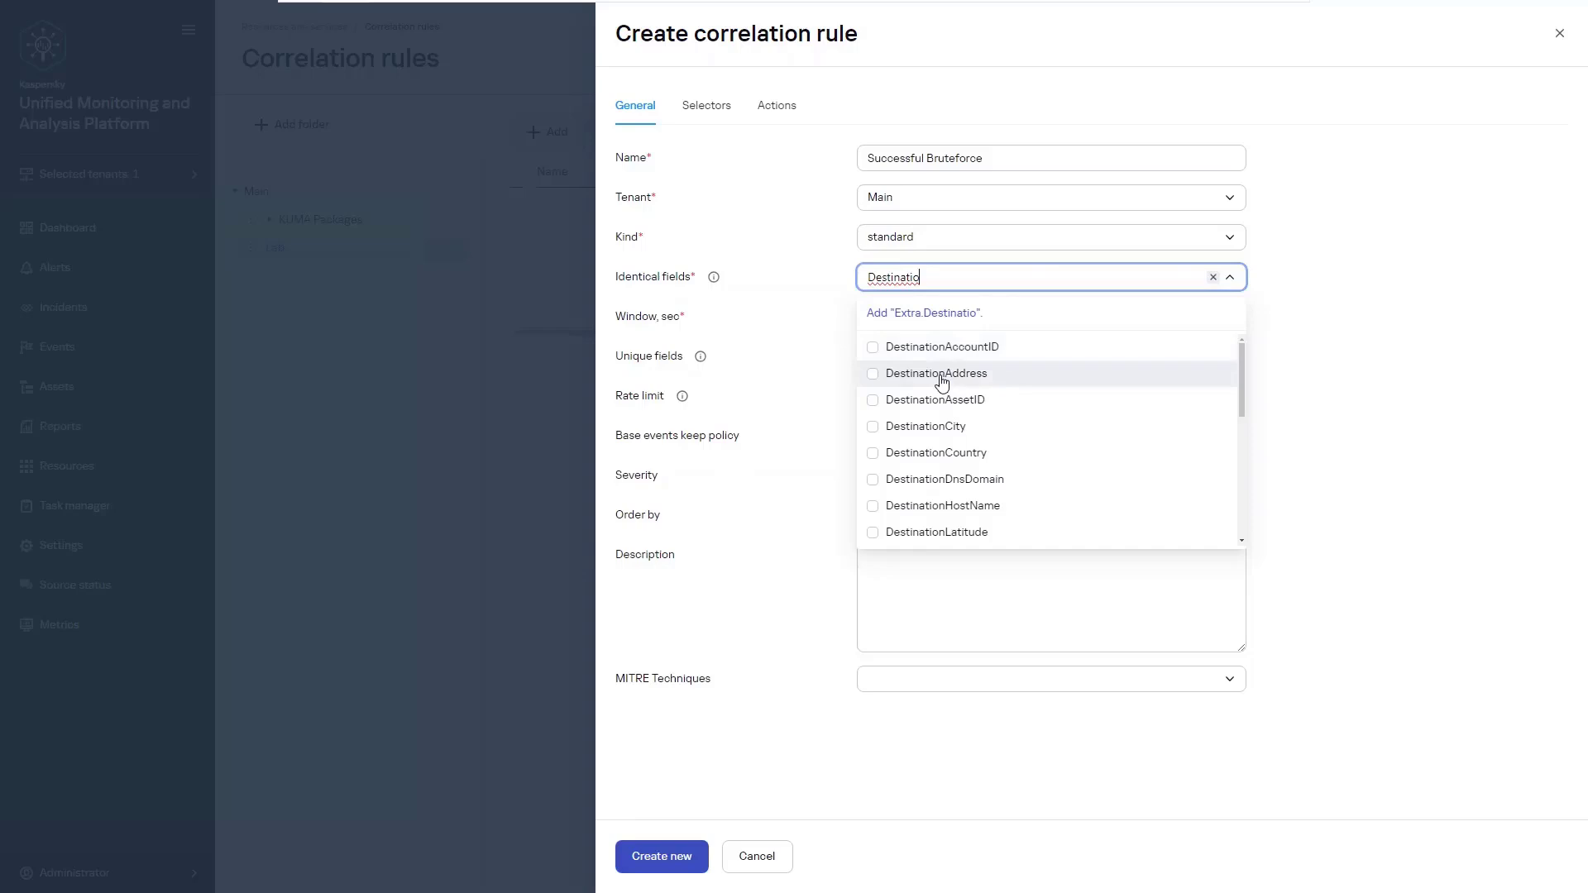
{"action": "left_click", "coordinate": [942, 380]}
{"action": "left_click", "coordinate": [992, 504]}
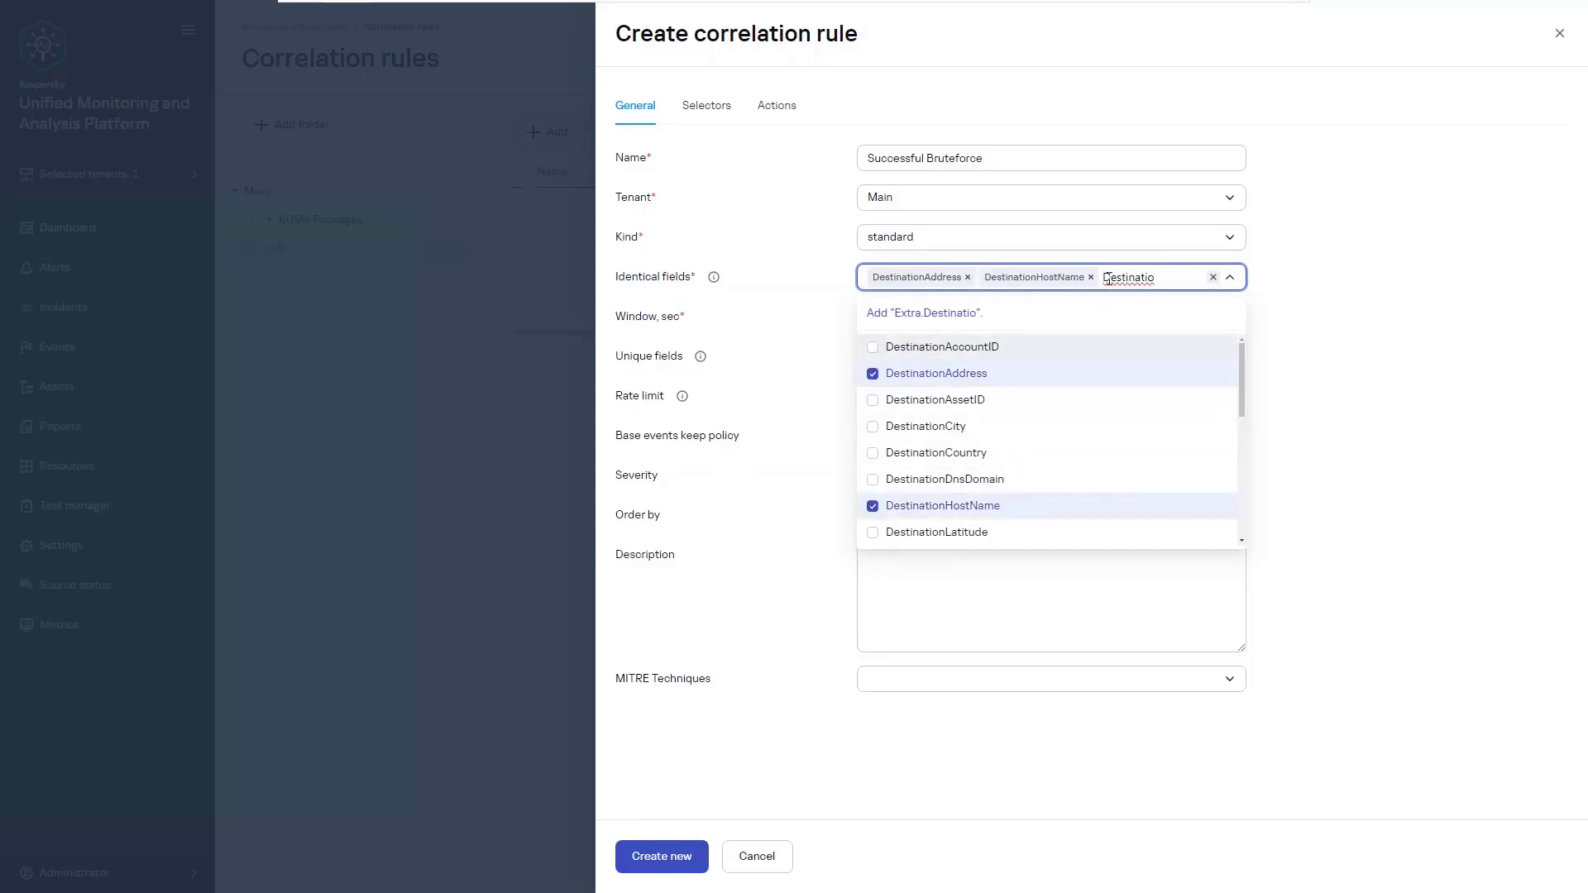
{"action": "key", "text": "BackSpace"}
{"action": "key", "text": "BackSpace"}
{"action": "key", "text": "BackSpace"}
{"action": "key", "text": "BackSpace"}
{"action": "key", "text": "BackSpace"}
{"action": "key", "text": "BackSpace"}
{"action": "key", "text": "BackSpace"}
{"action": "key", "text": "BackSpace"}
{"action": "key", "text": "BackSpace"}
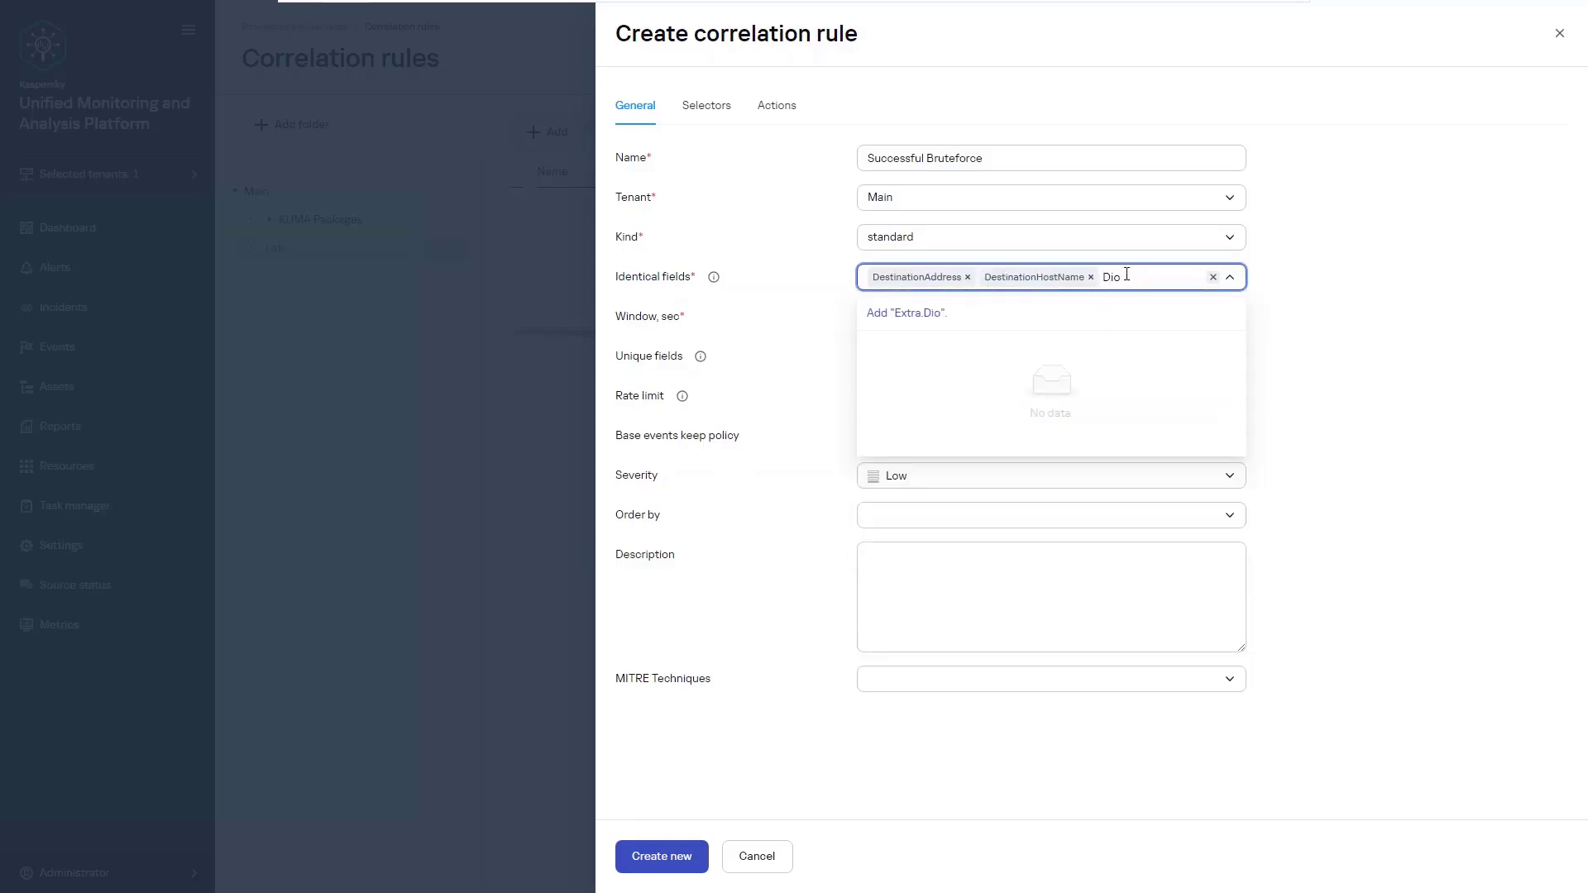
{"action": "type", "text": "o"}
{"action": "key", "text": "BackSpace"}
{"action": "key", "text": "BackSpace"}
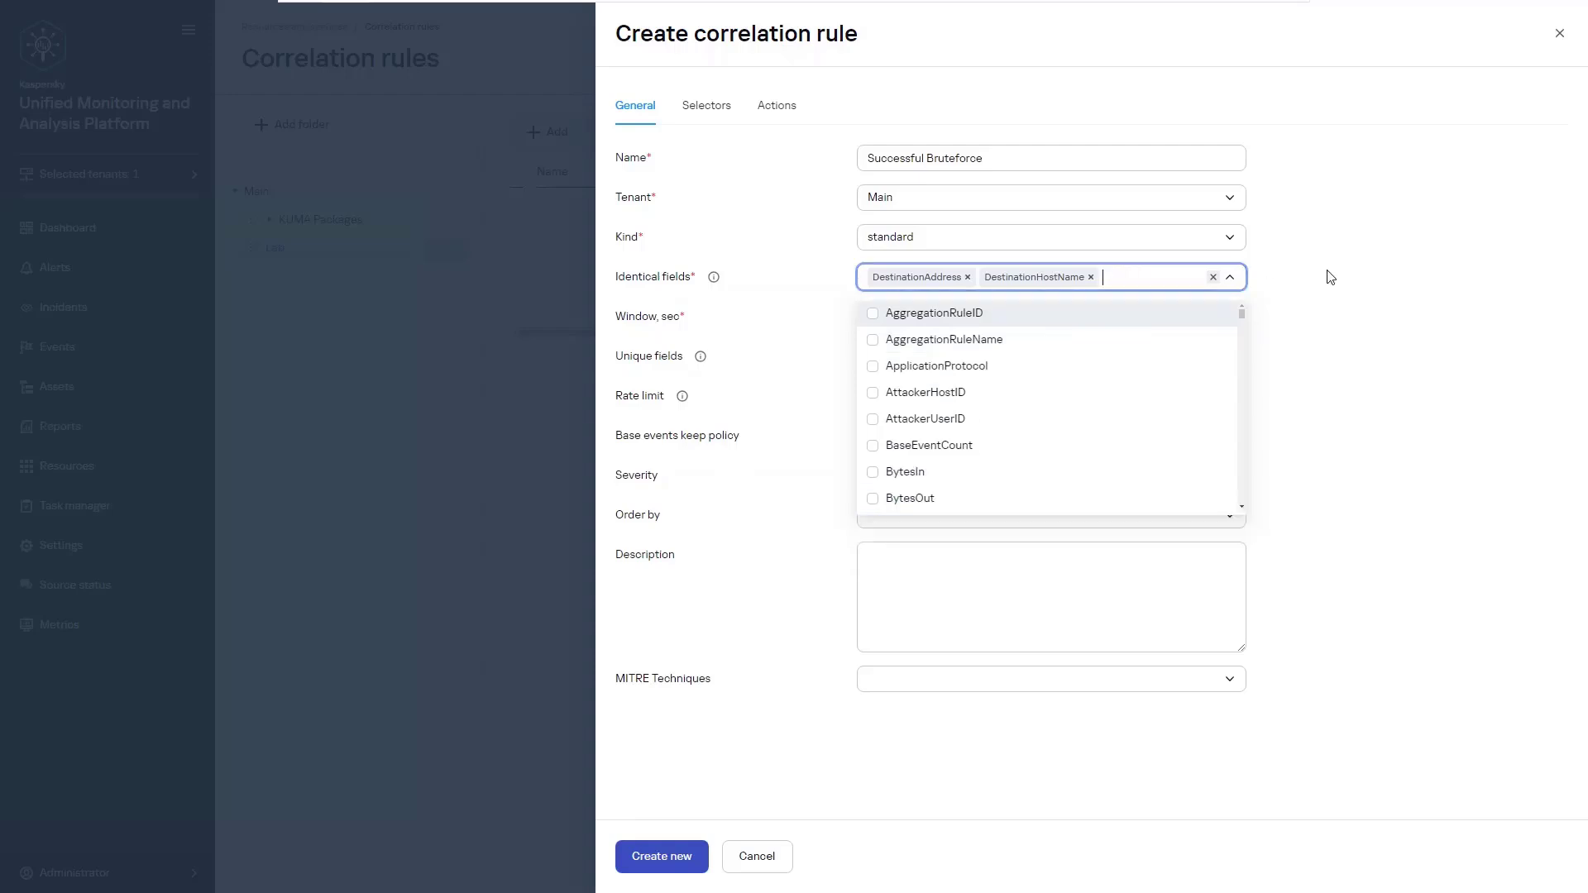
{"action": "left_click", "coordinate": [1329, 276]}
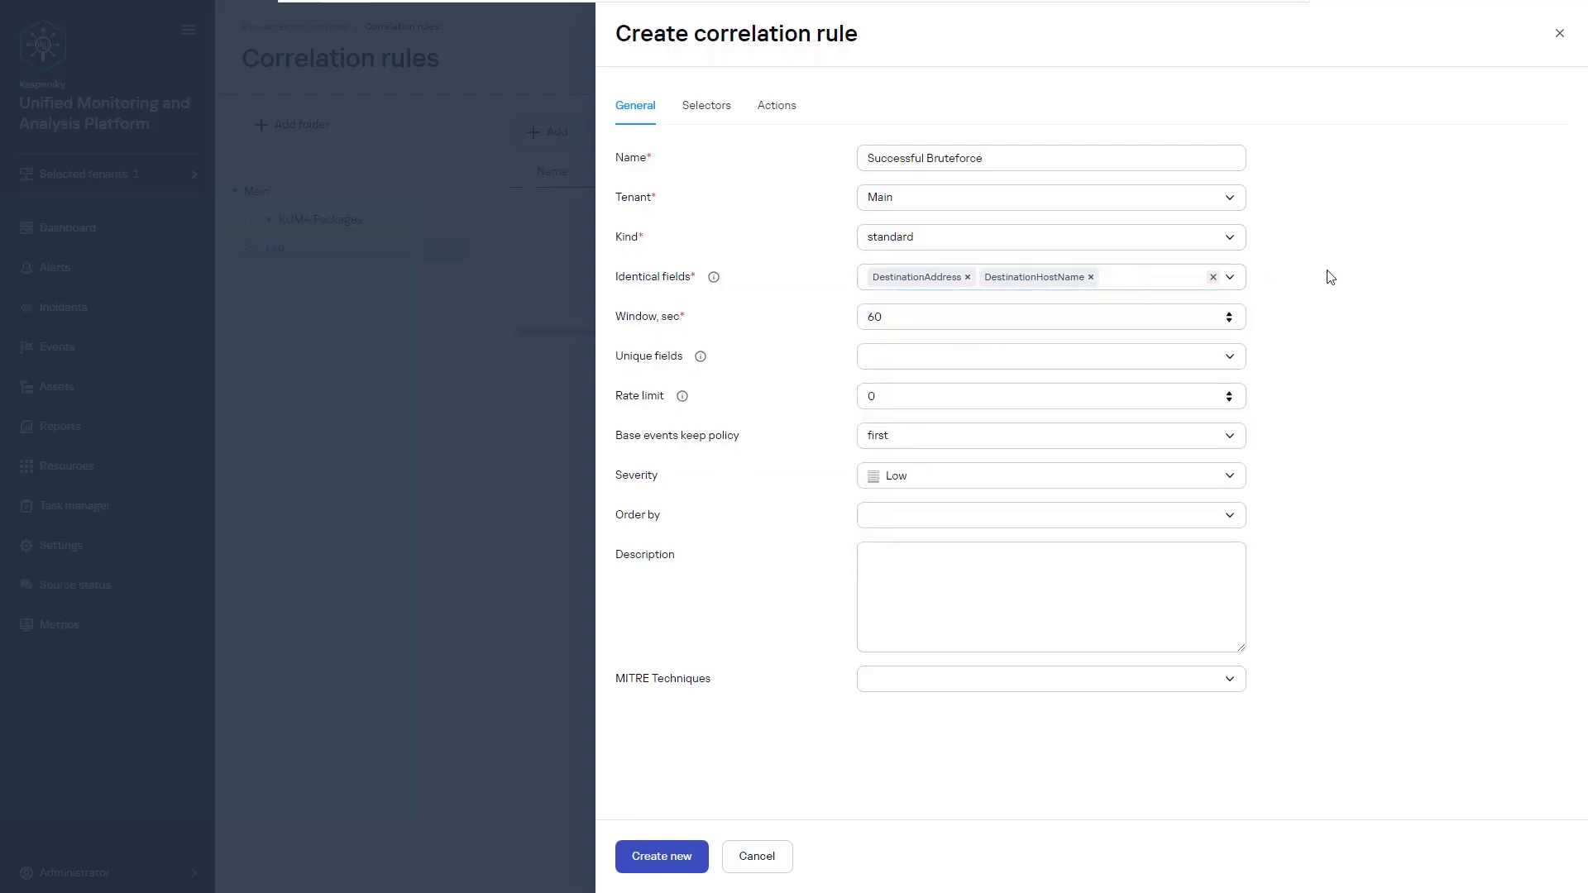
Set the Successful Bruteforce rule's severity to Critical
{"action": "left_click", "coordinate": [956, 482]}
{"action": "left_click", "coordinate": [921, 510]}
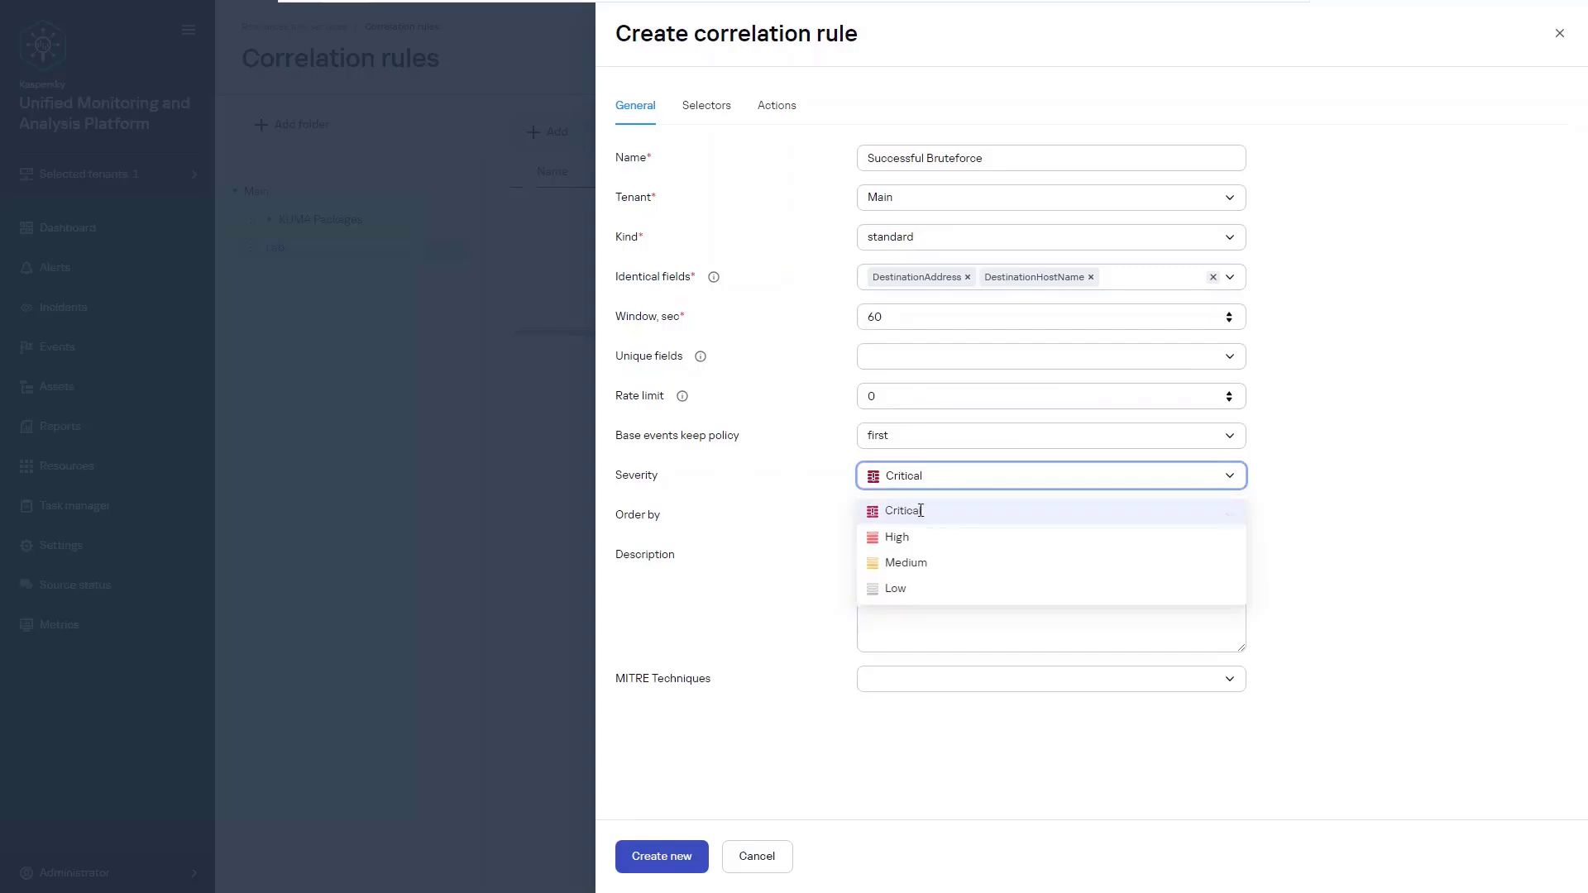
{"action": "left_click", "coordinate": [832, 486]}
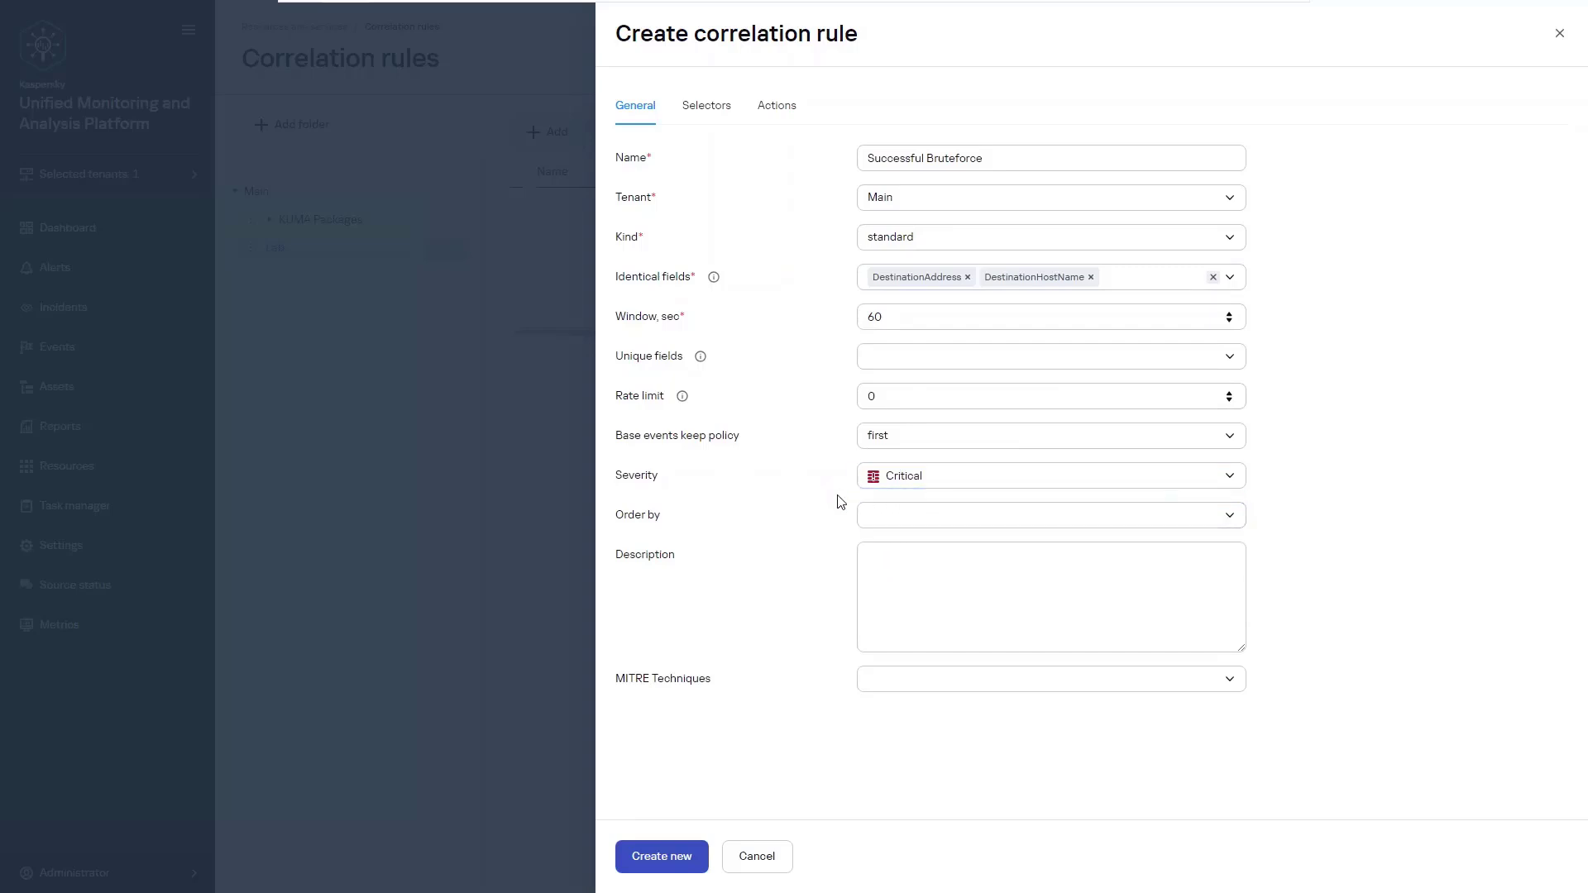
Order the rule's events by Timestamp and set the base events keep policy to all
{"action": "left_click", "coordinate": [875, 512]}
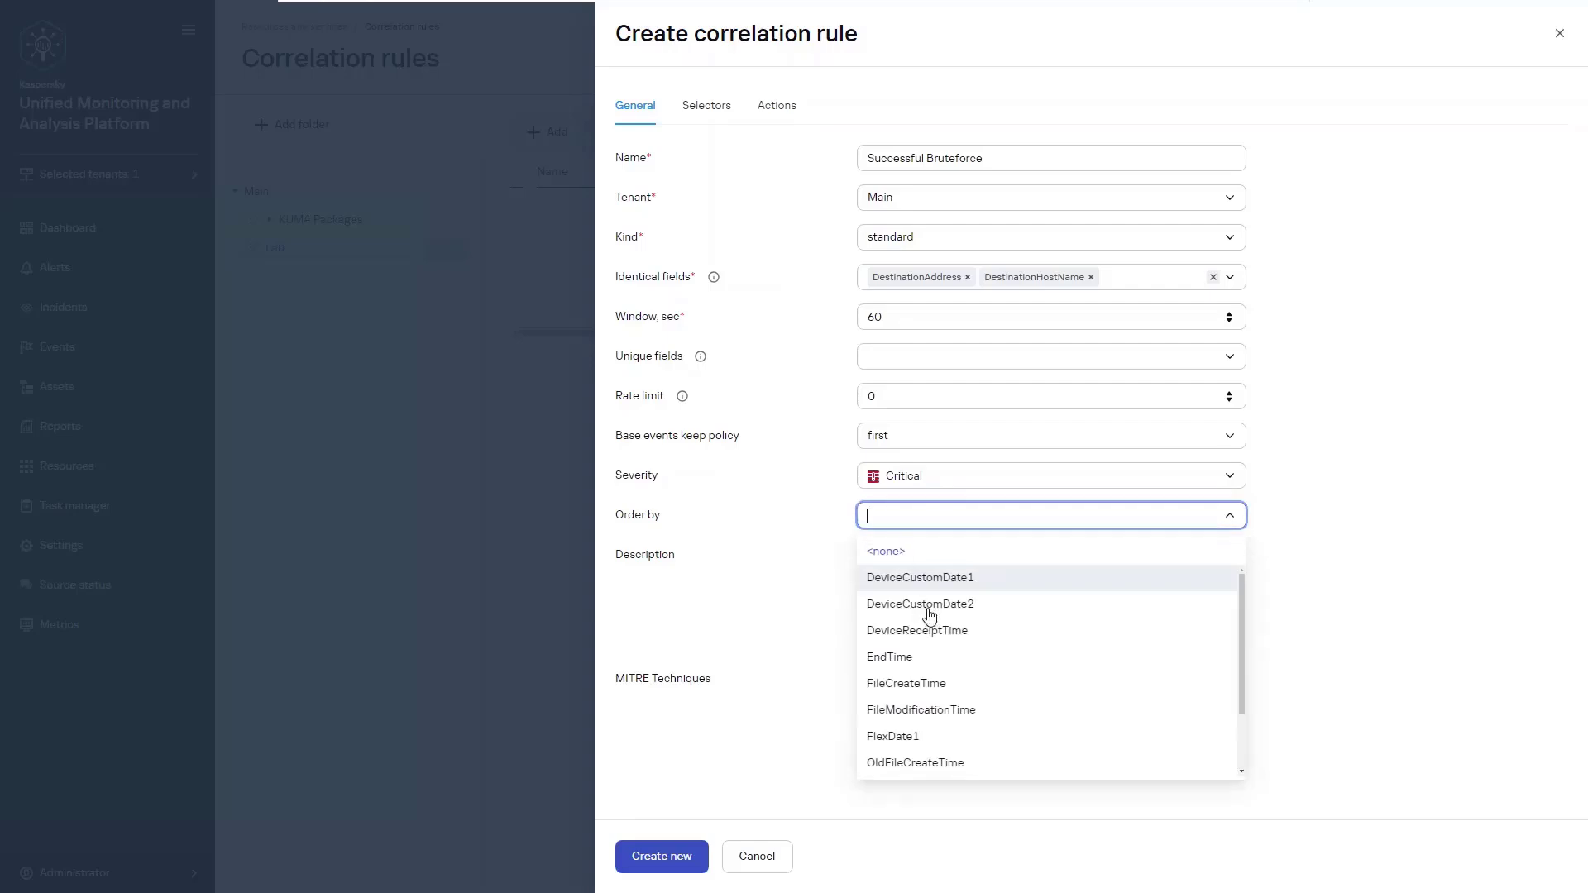
{"action": "scroll", "coordinate": [928, 616], "scroll_direction": "down", "scroll_amount": 2}
{"action": "left_click", "coordinate": [911, 759]}
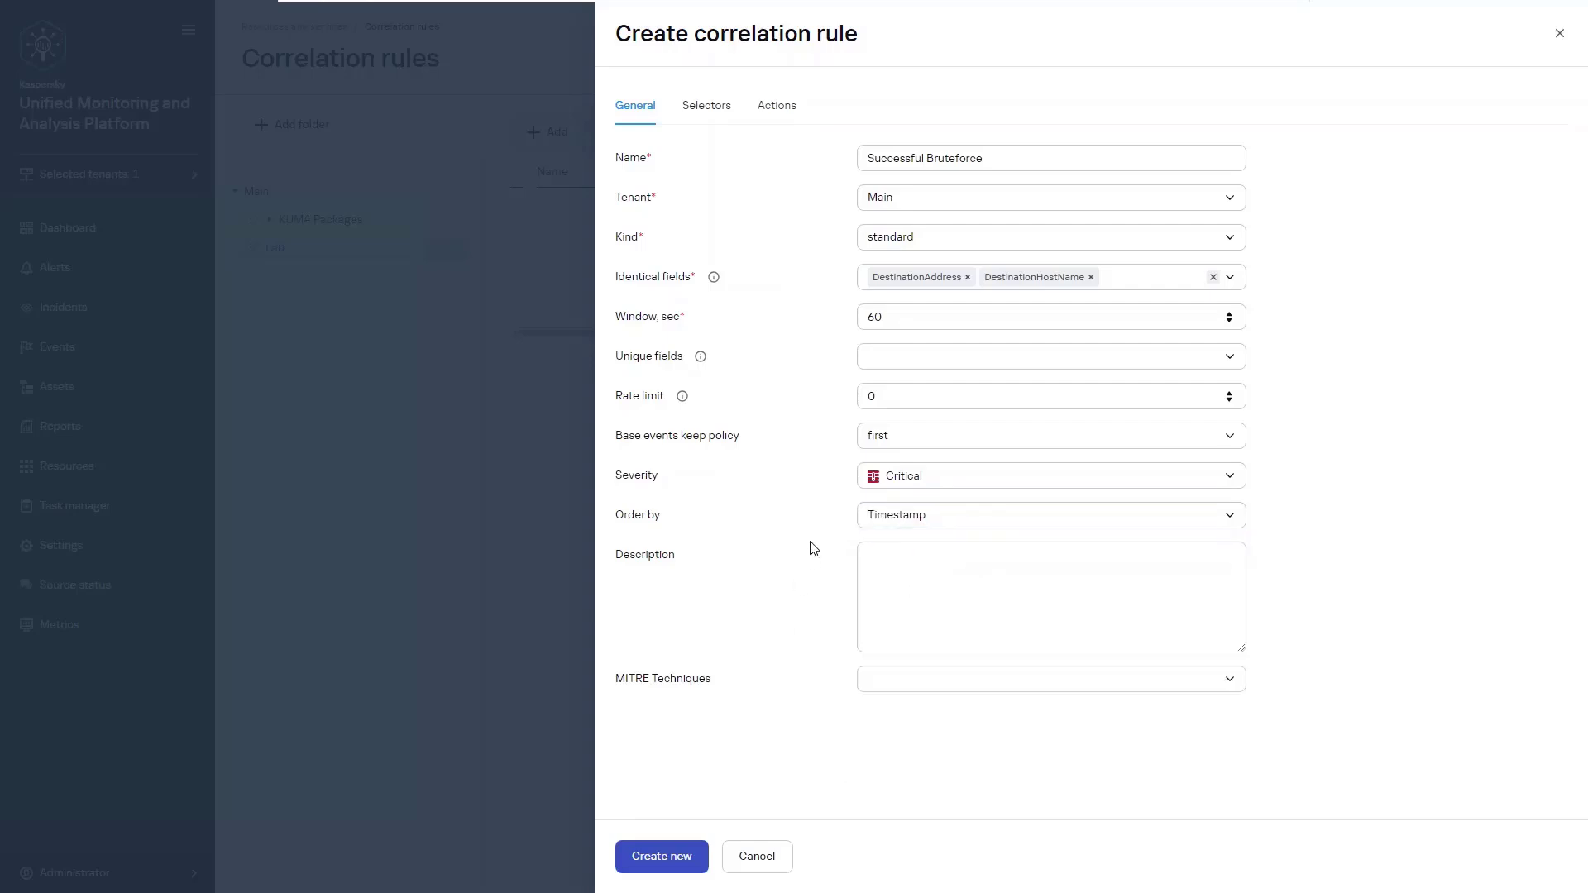
{"action": "left_click", "coordinate": [894, 435]}
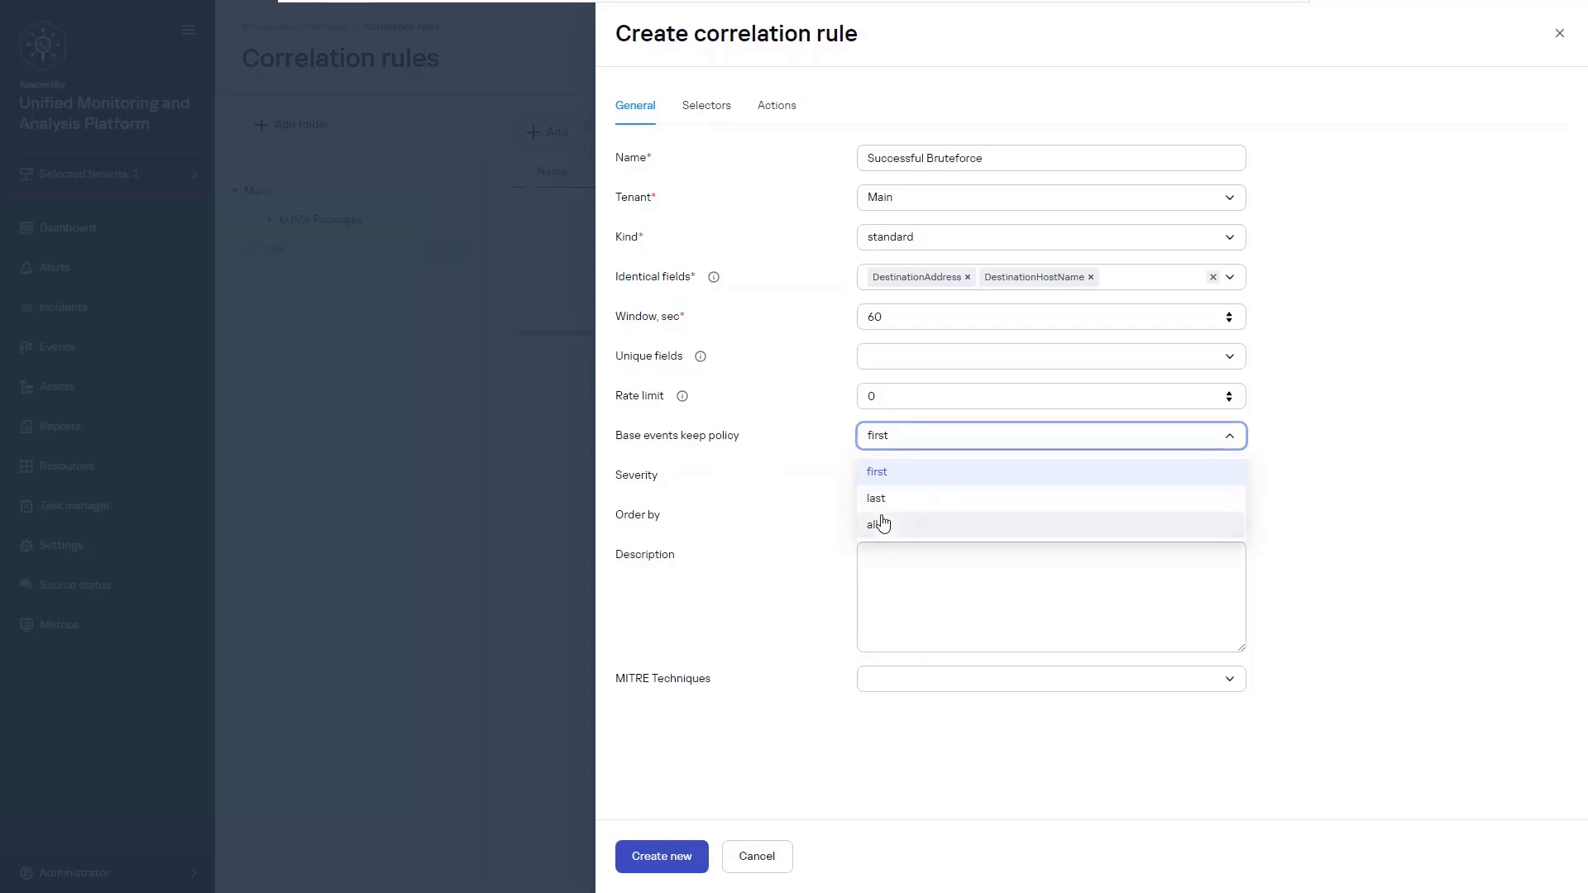
{"action": "left_click", "coordinate": [880, 525]}
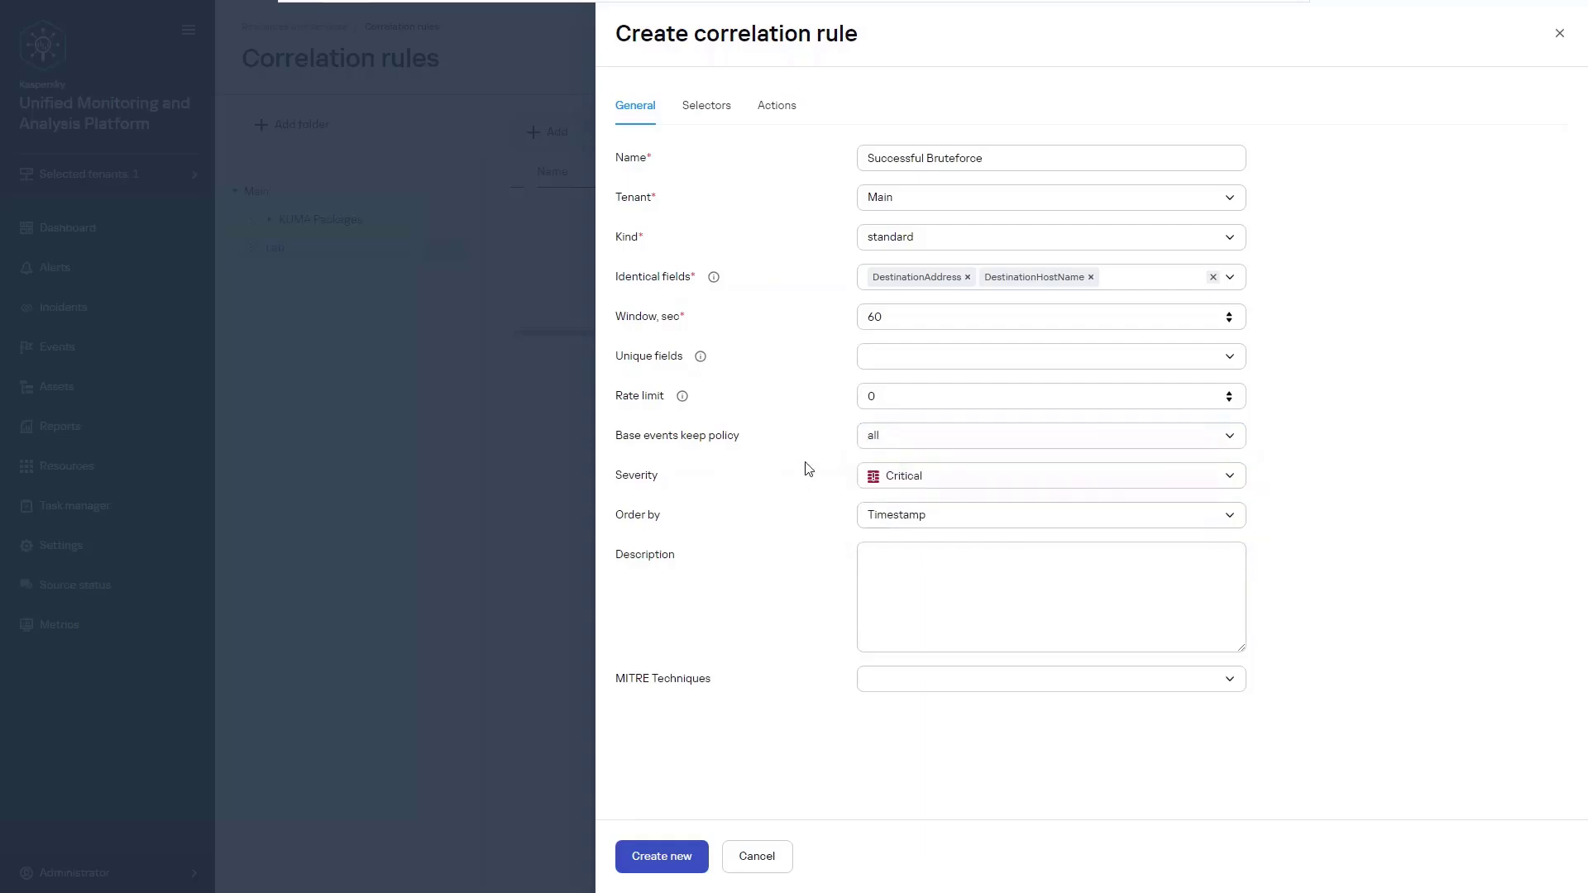
Give the rule's first selector the alias Failed password and an event count threshold of 20
{"action": "left_click", "coordinate": [711, 107]}
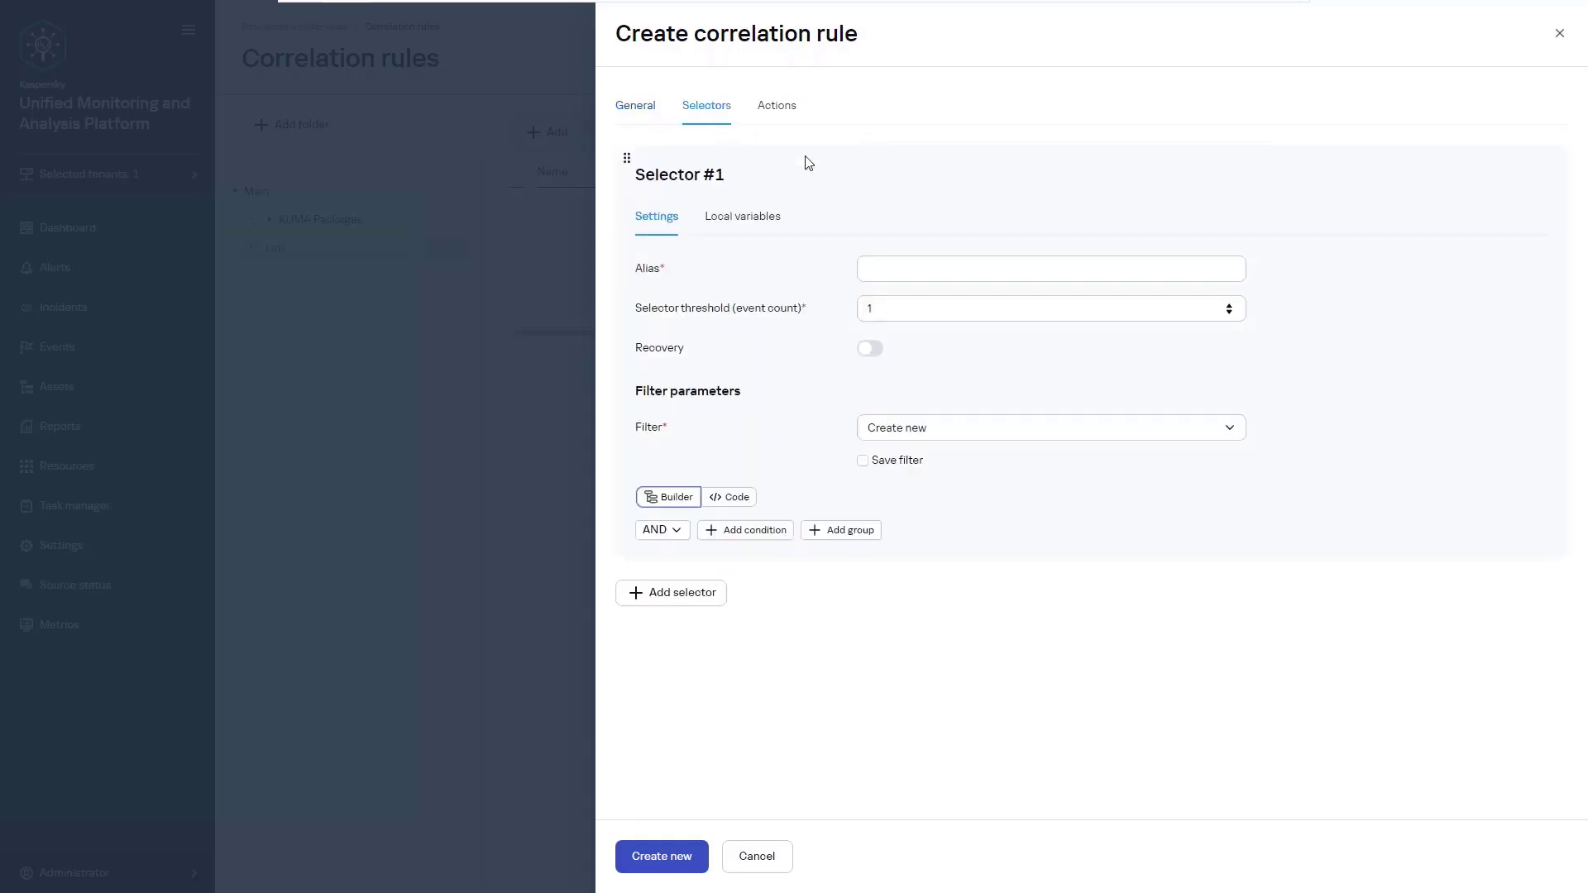
{"action": "left_click", "coordinate": [890, 266]}
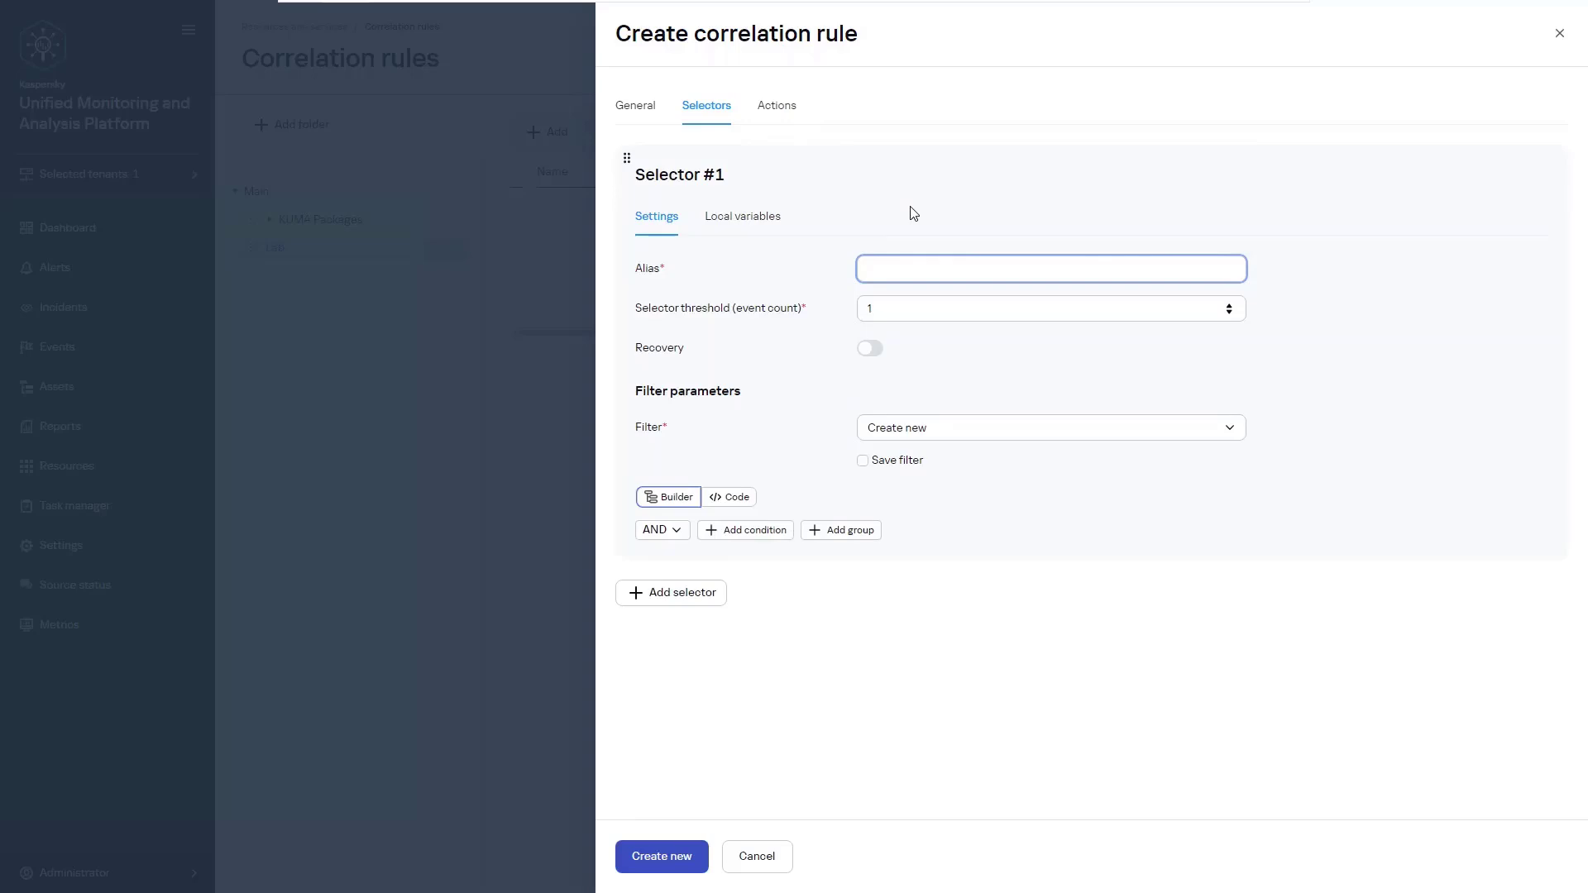
{"action": "type", "text": "Failed passwo"}
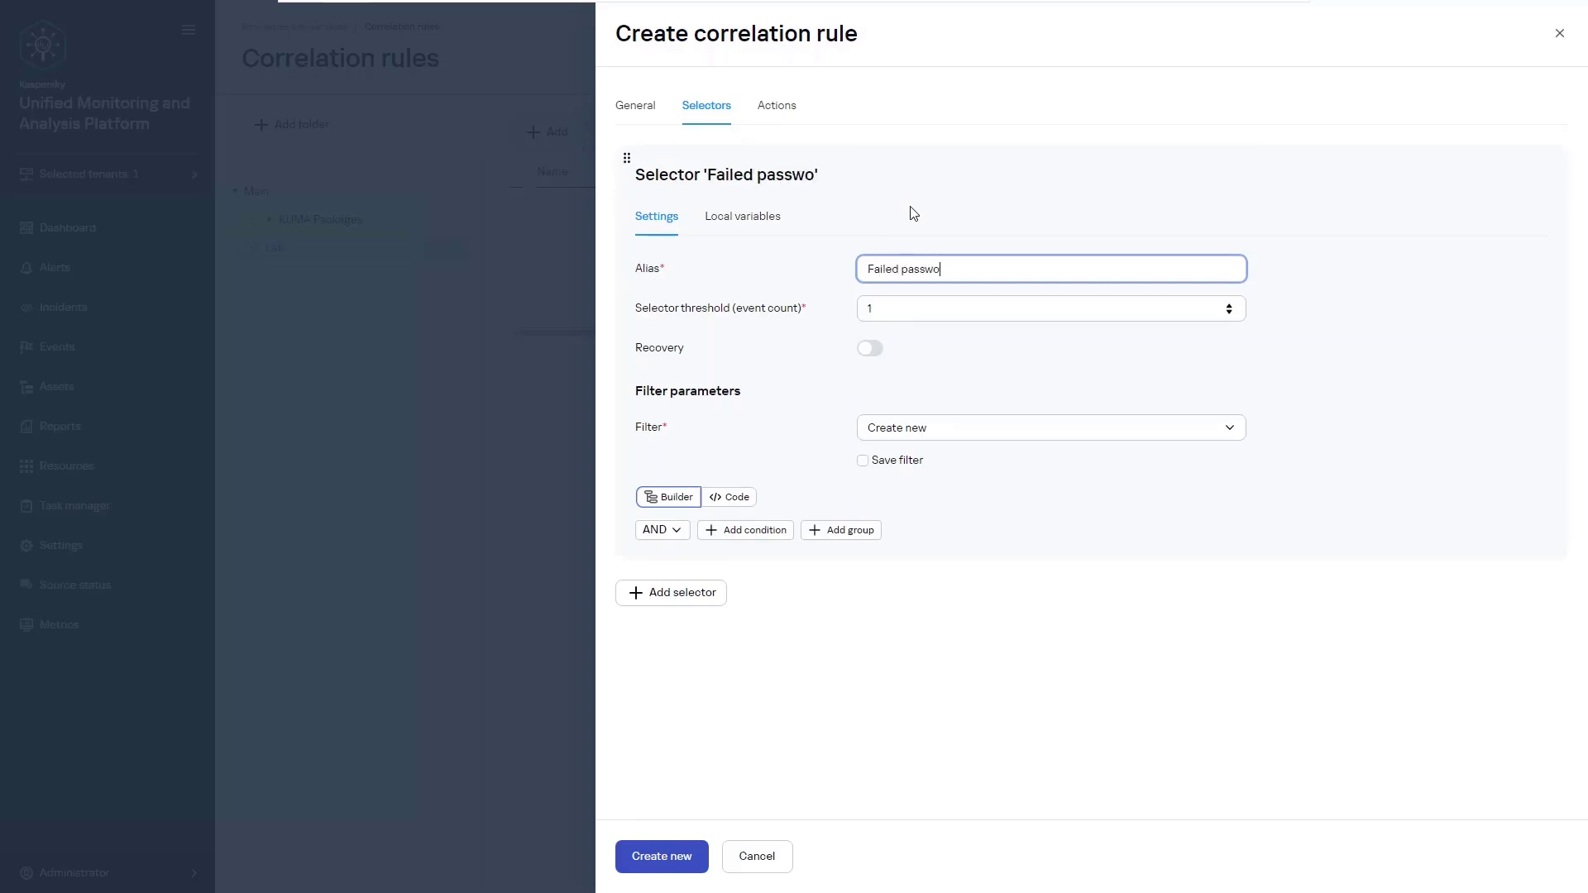
{"action": "type", "text": "rd"}
{"action": "left_click", "coordinate": [878, 310]}
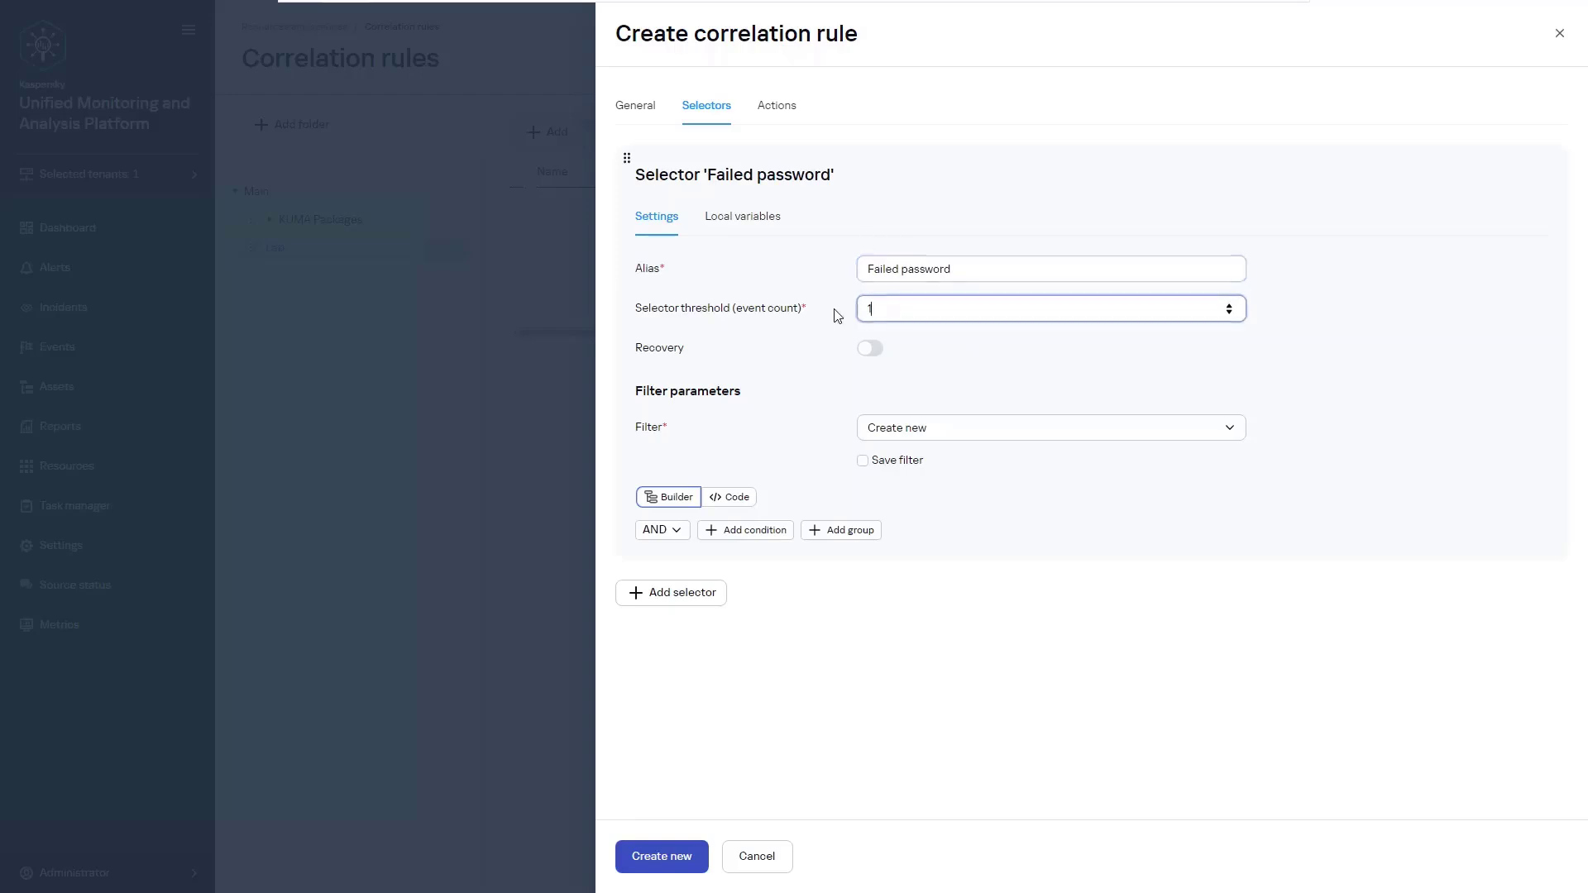
{"action": "type", "text": "20"}
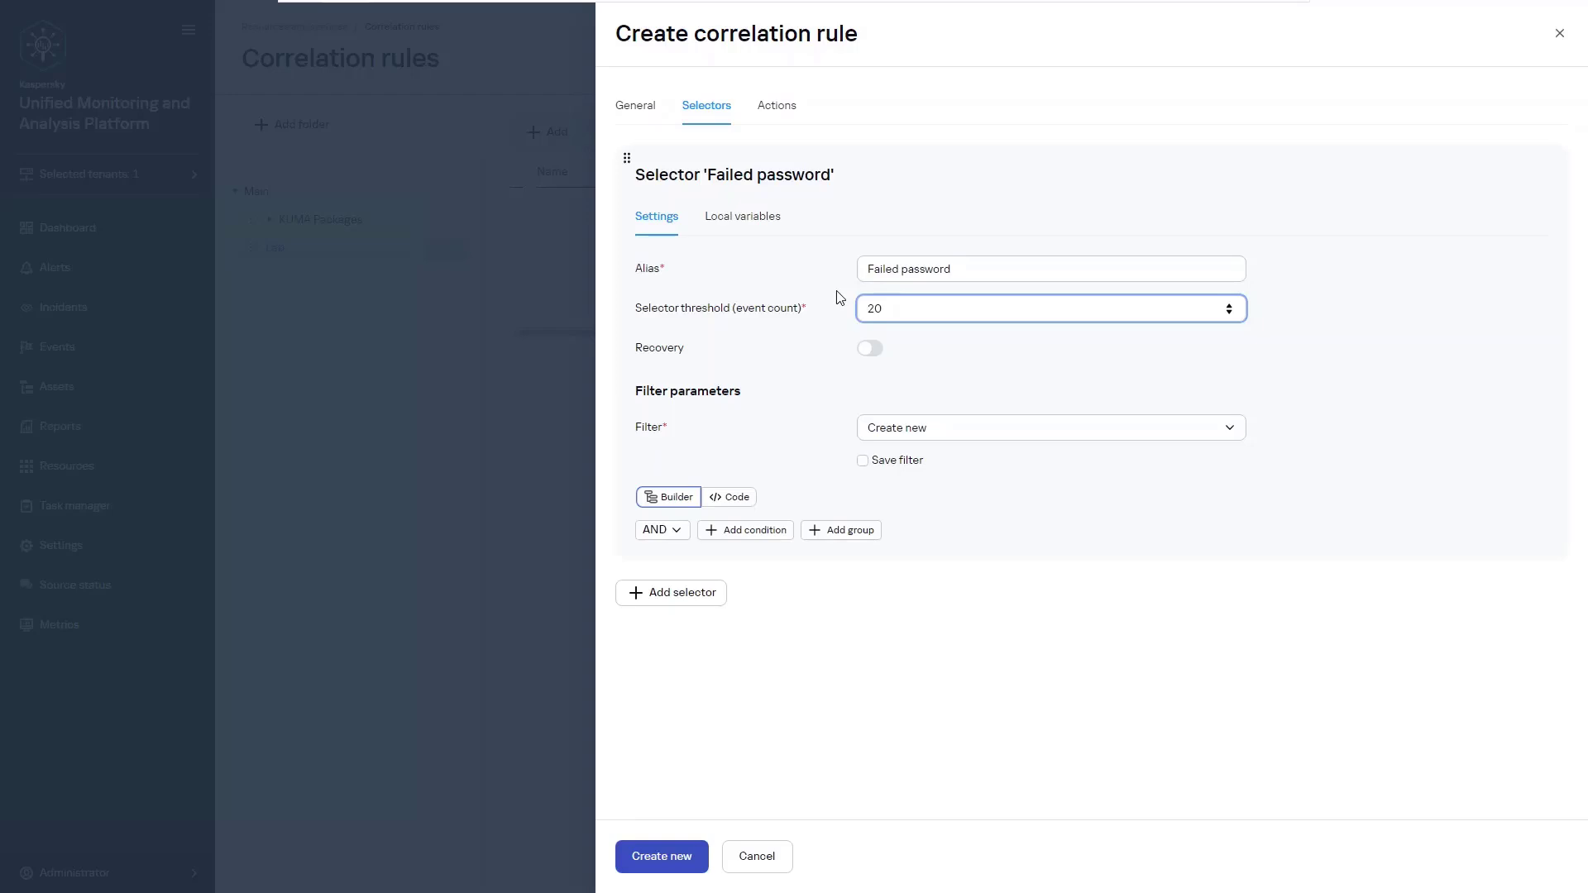
{"action": "left_click", "coordinate": [838, 300]}
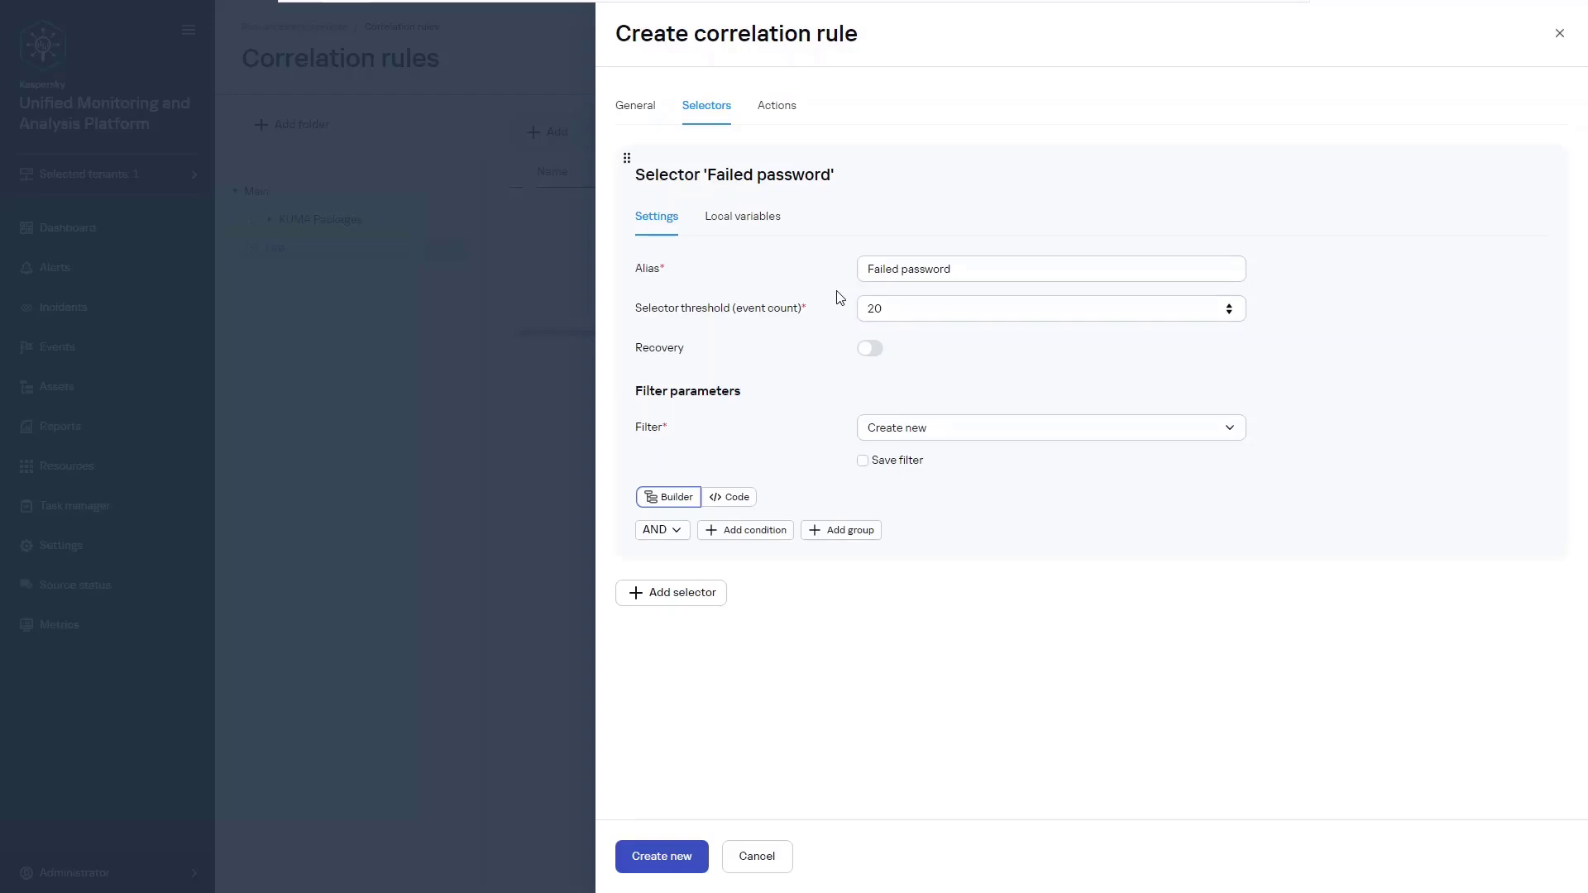
Add a filter condition to the Failed password selector requiring that Message startsWith "Failed password"
{"action": "left_click", "coordinate": [767, 534]}
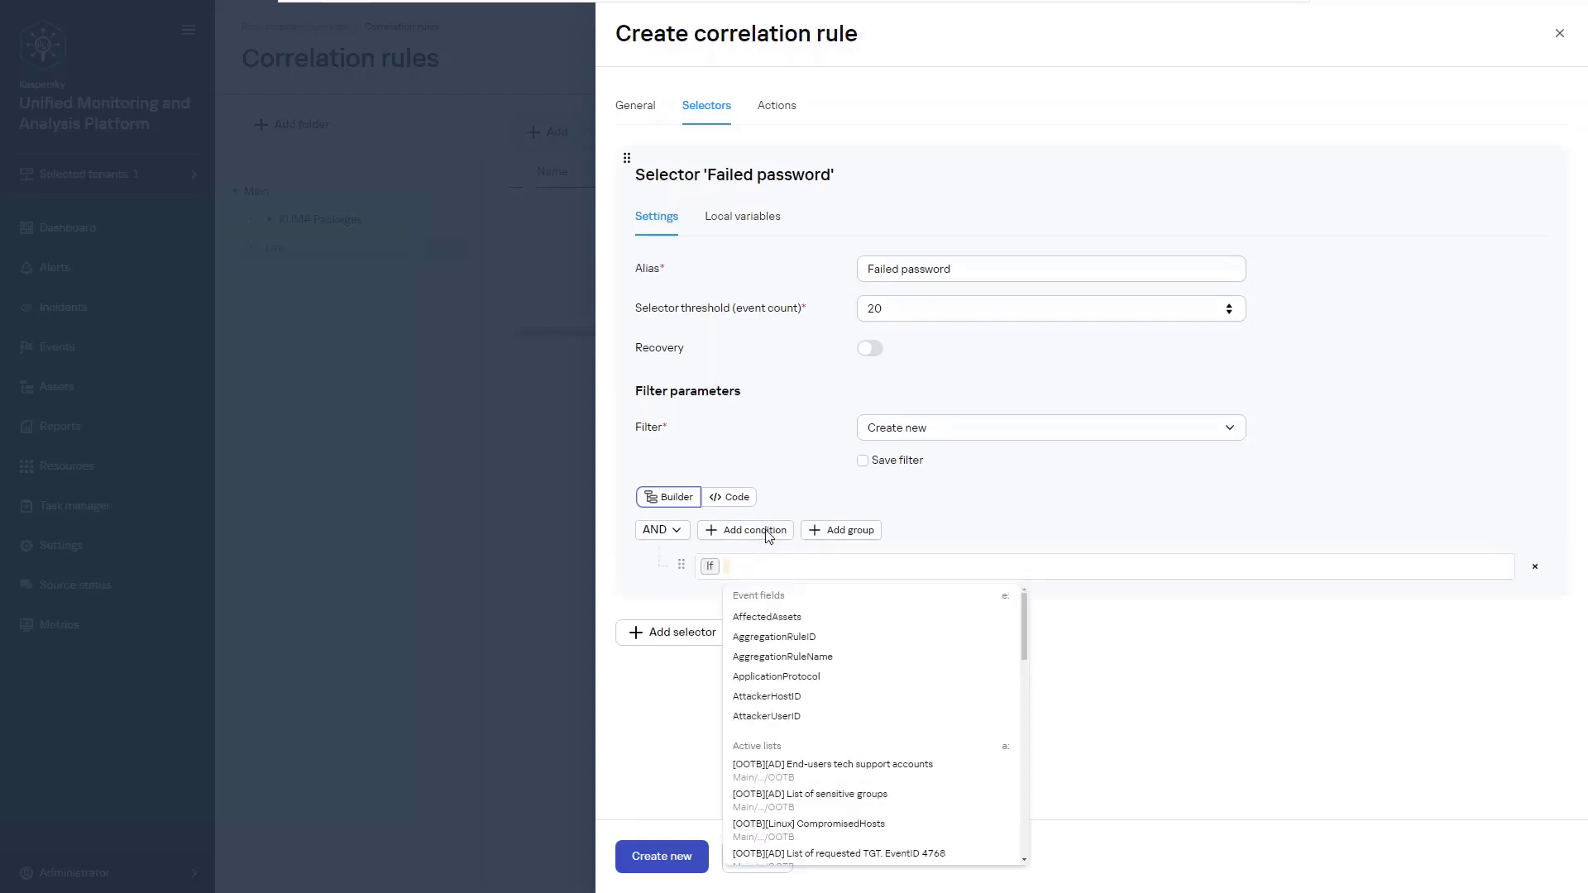
{"action": "type", "text": "messag"}
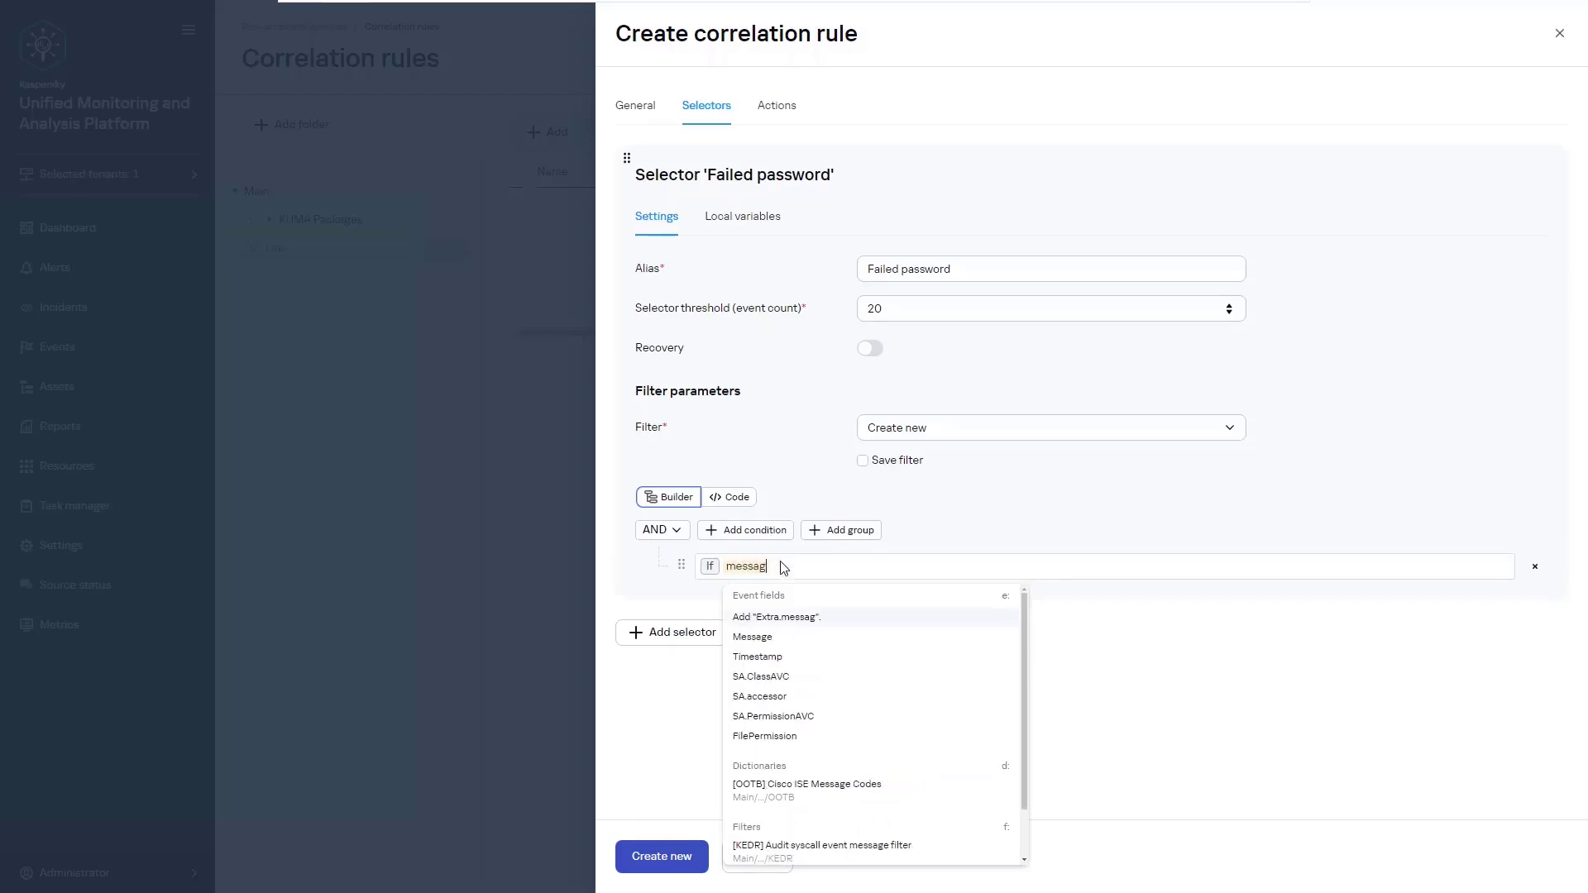
{"action": "left_click", "coordinate": [754, 640]}
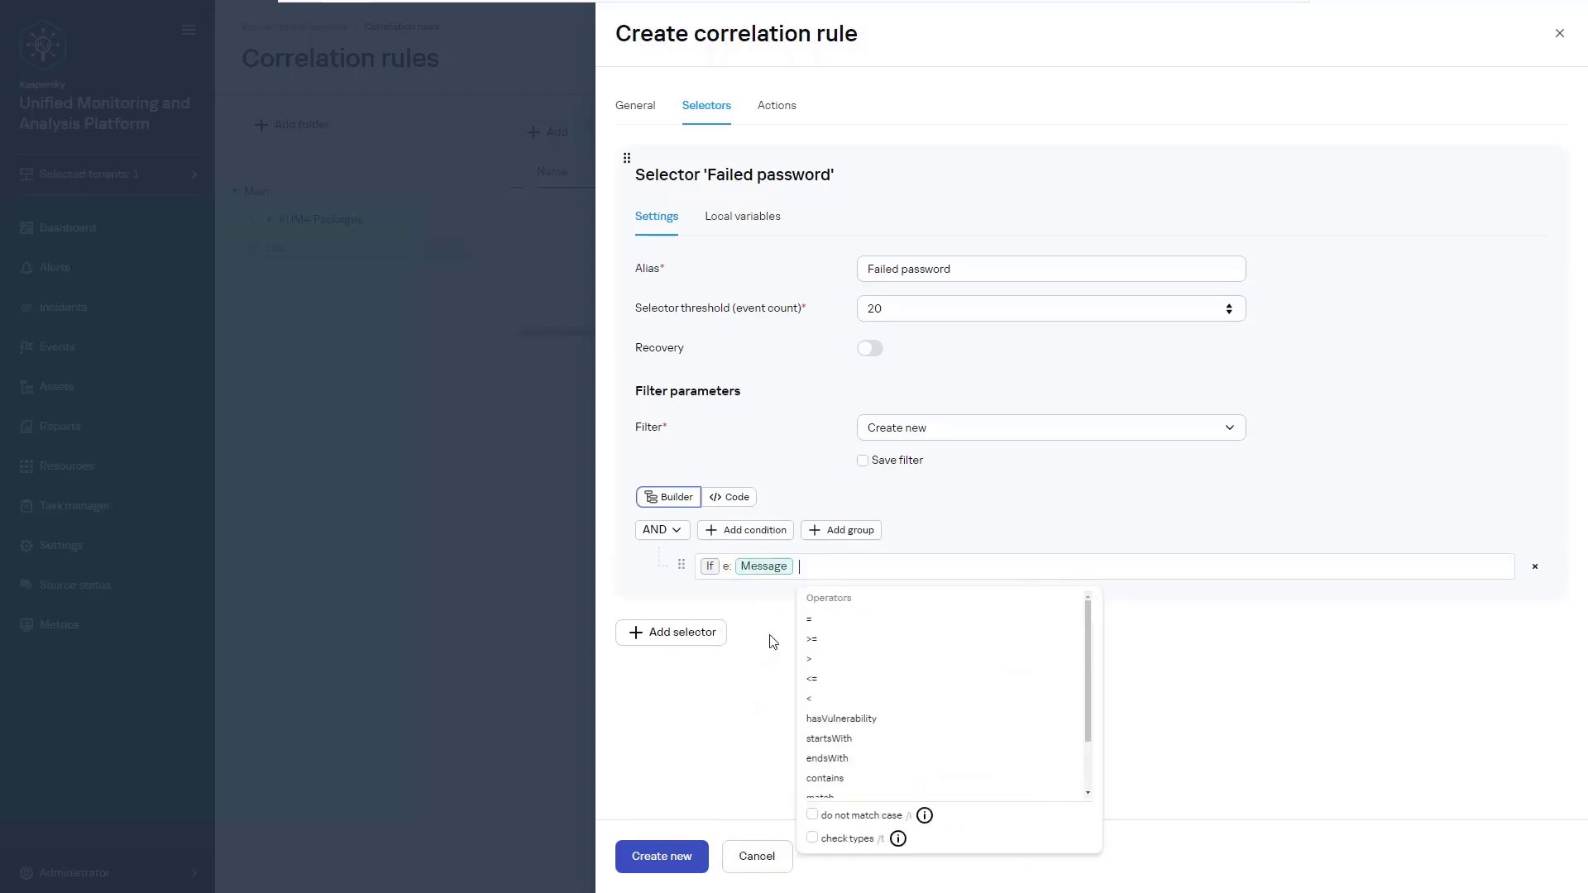
{"action": "type", "text": "sta"}
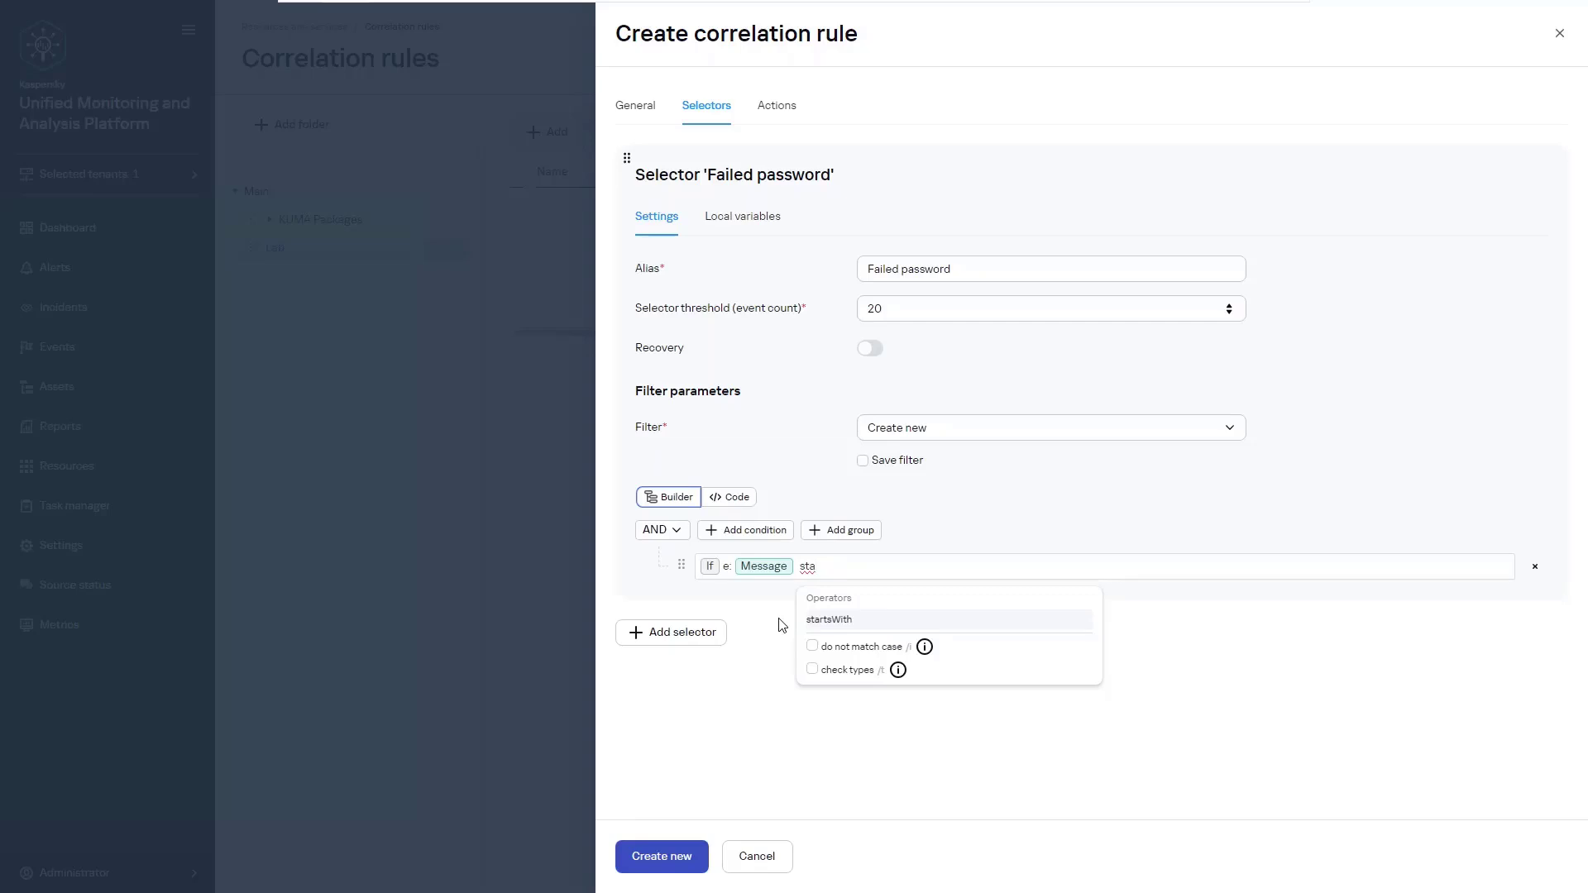
{"action": "left_click", "coordinate": [820, 621]}
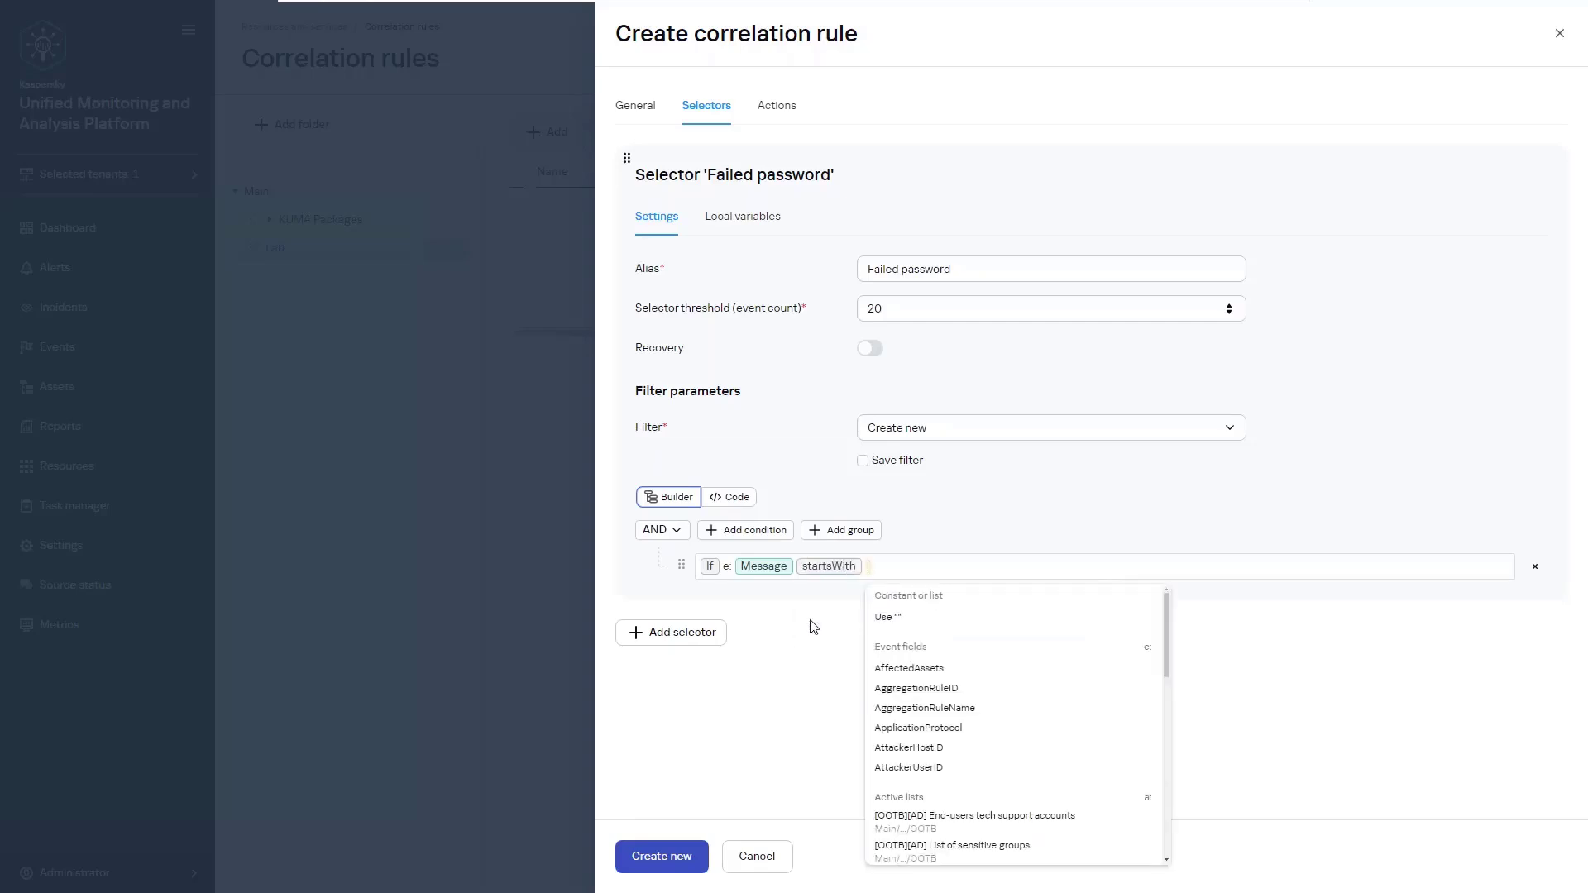
{"action": "type", "text": "Fai"}
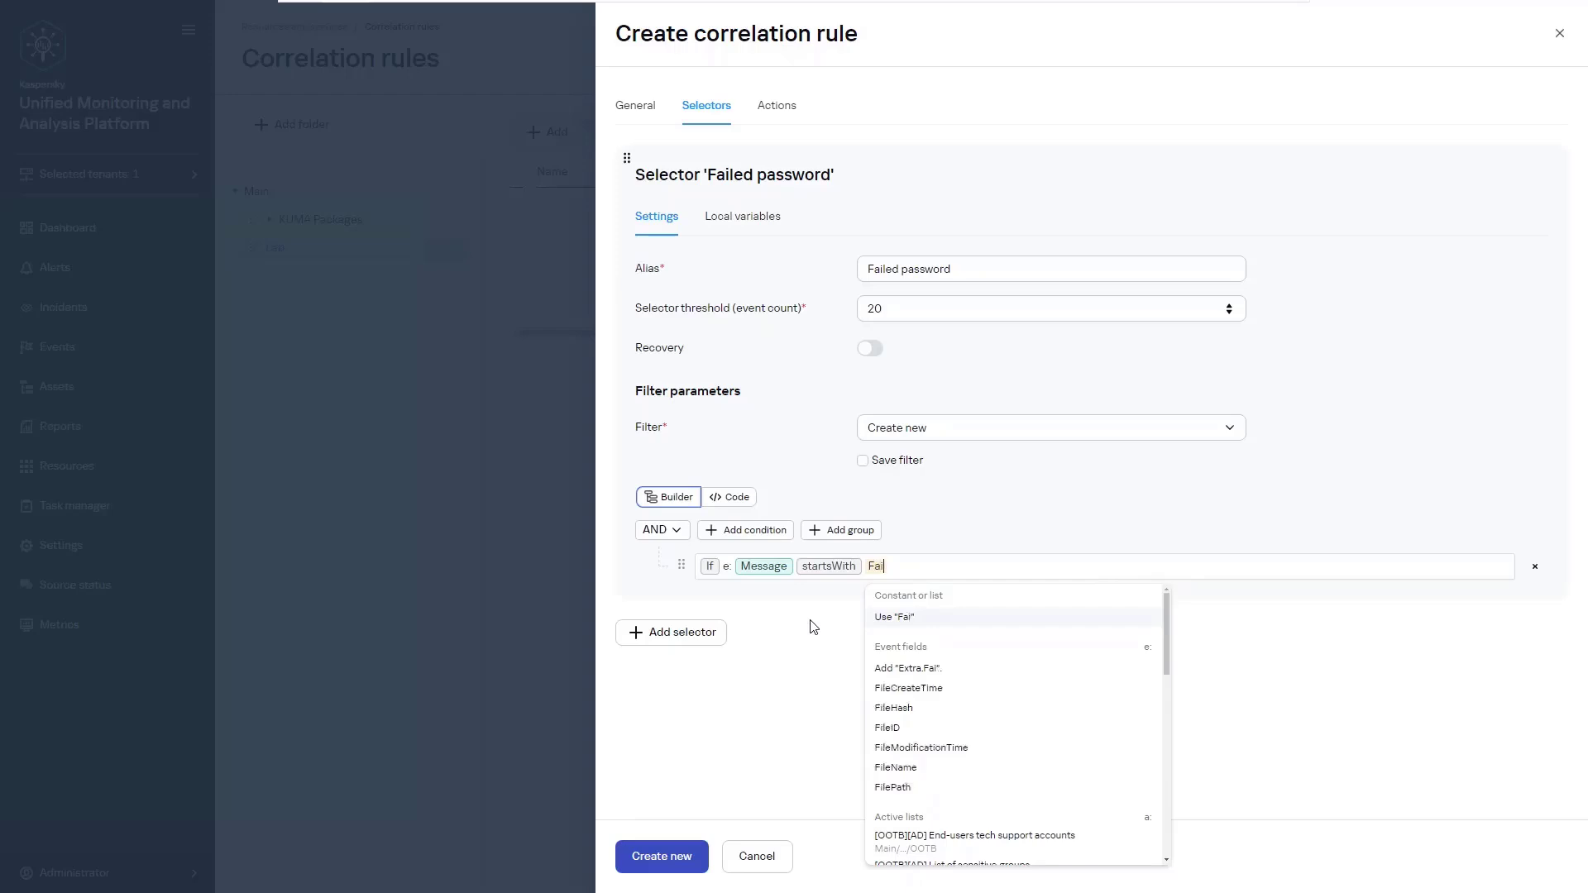
{"action": "type", "text": "led"}
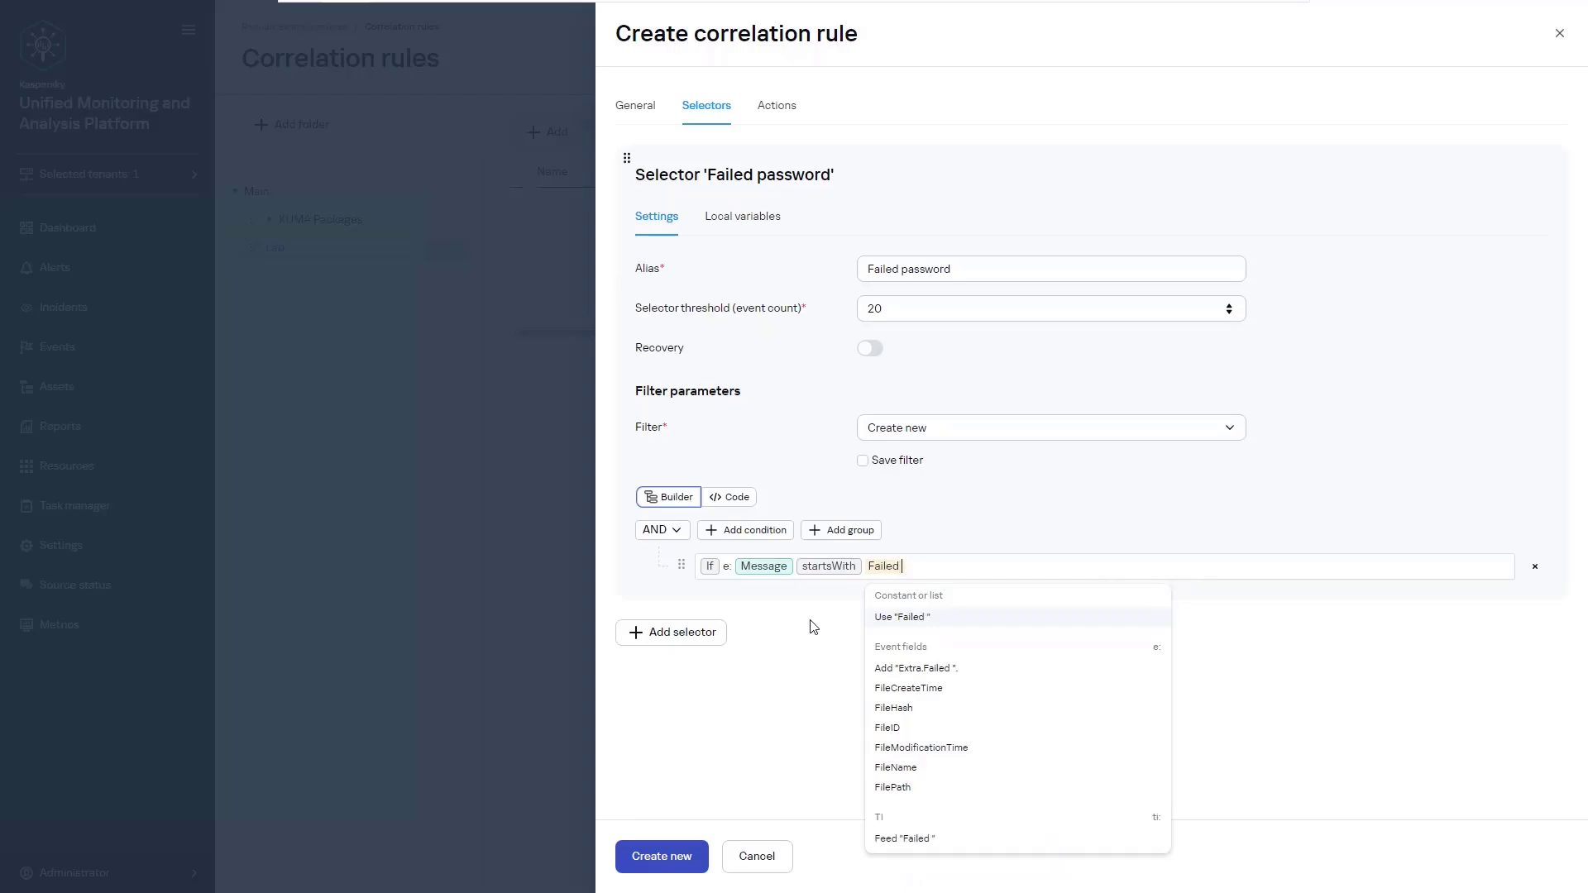
{"action": "type", "text": " password"}
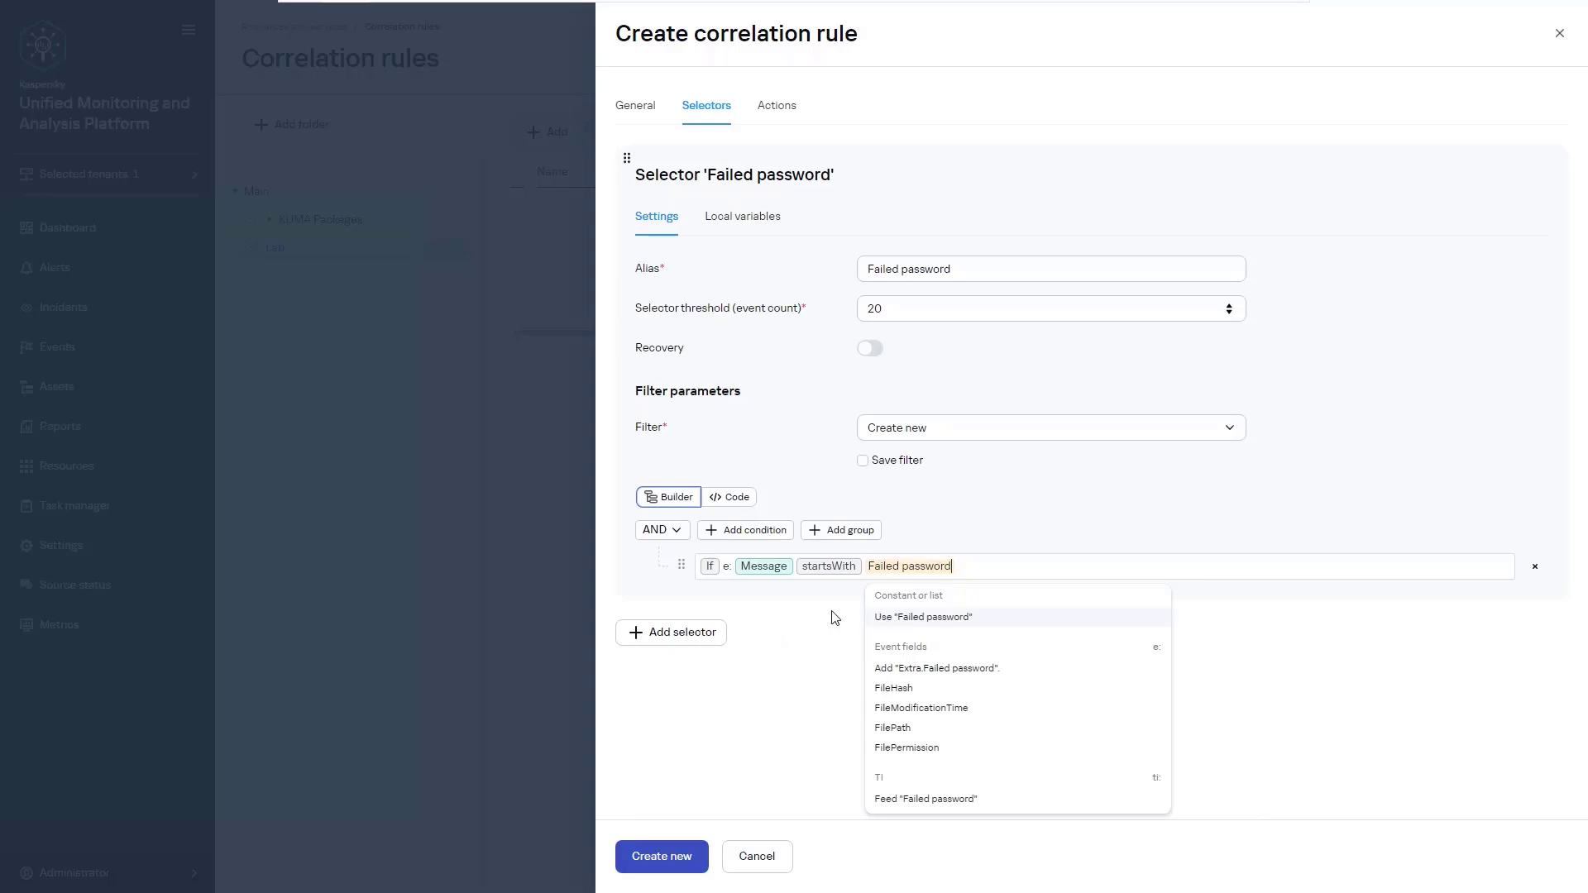
{"action": "left_click", "coordinate": [887, 617]}
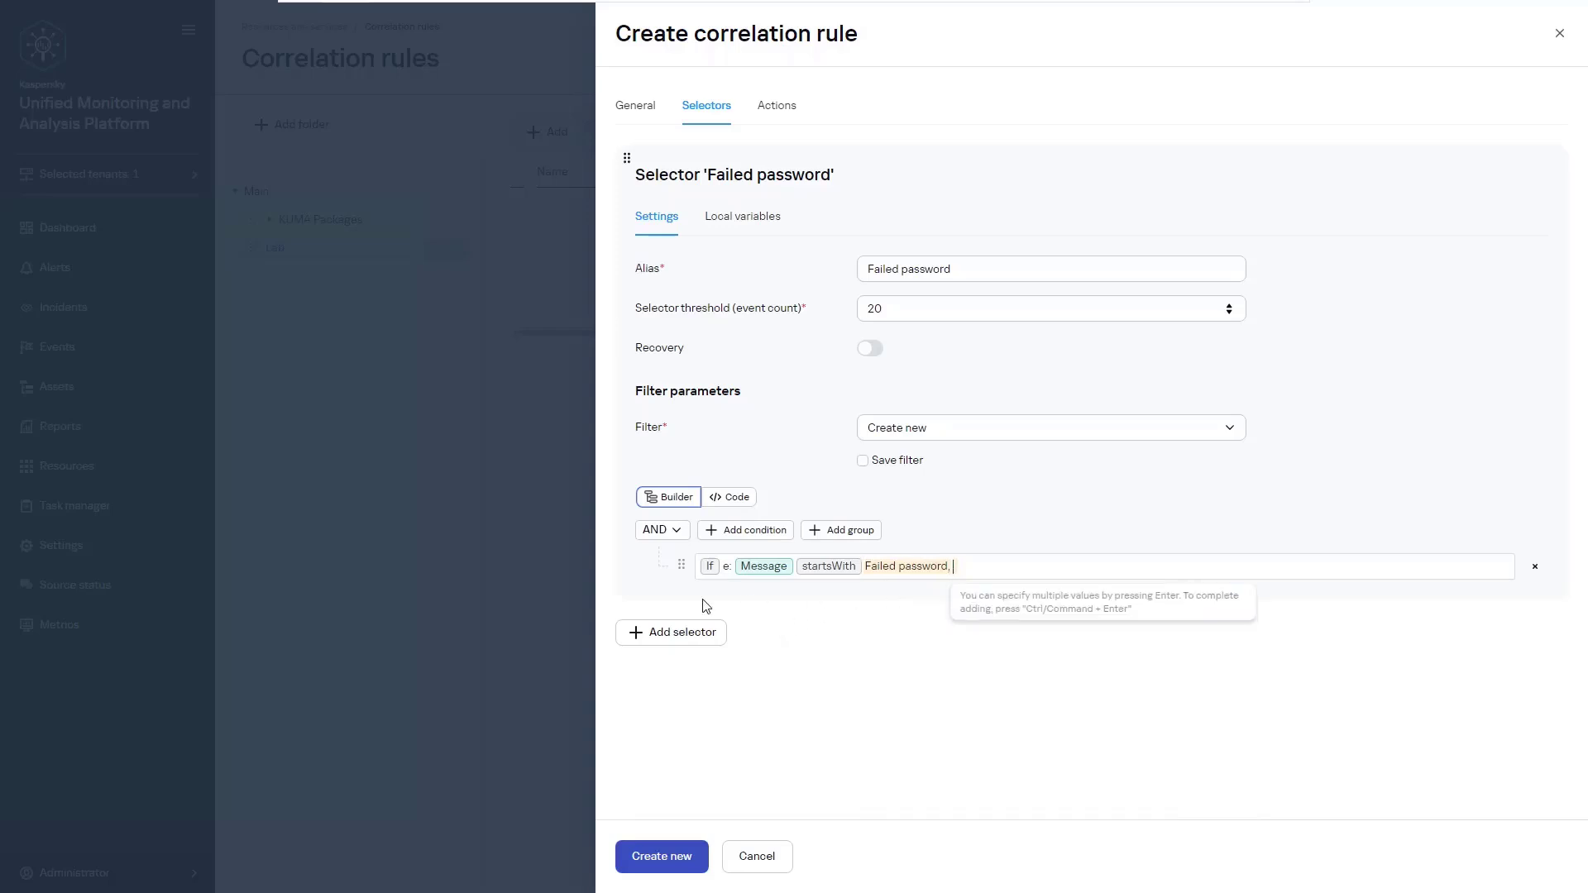
{"action": "left_click", "coordinate": [726, 537]}
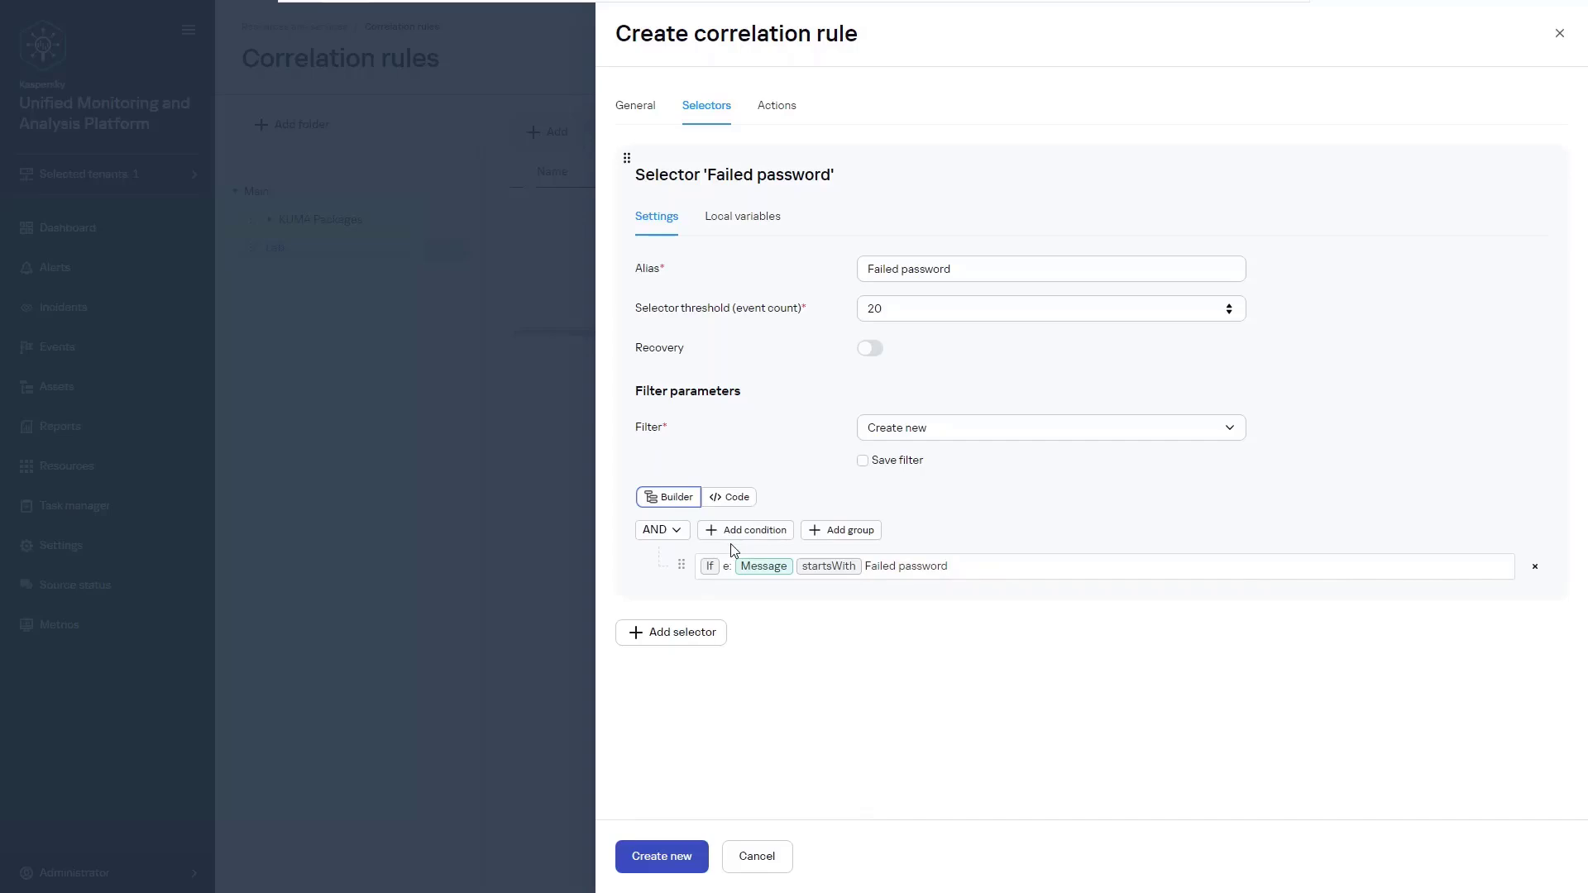
Add a second filter condition to the Failed password selector requiring that DeviceProcessName = sshd
{"action": "left_click", "coordinate": [733, 533]}
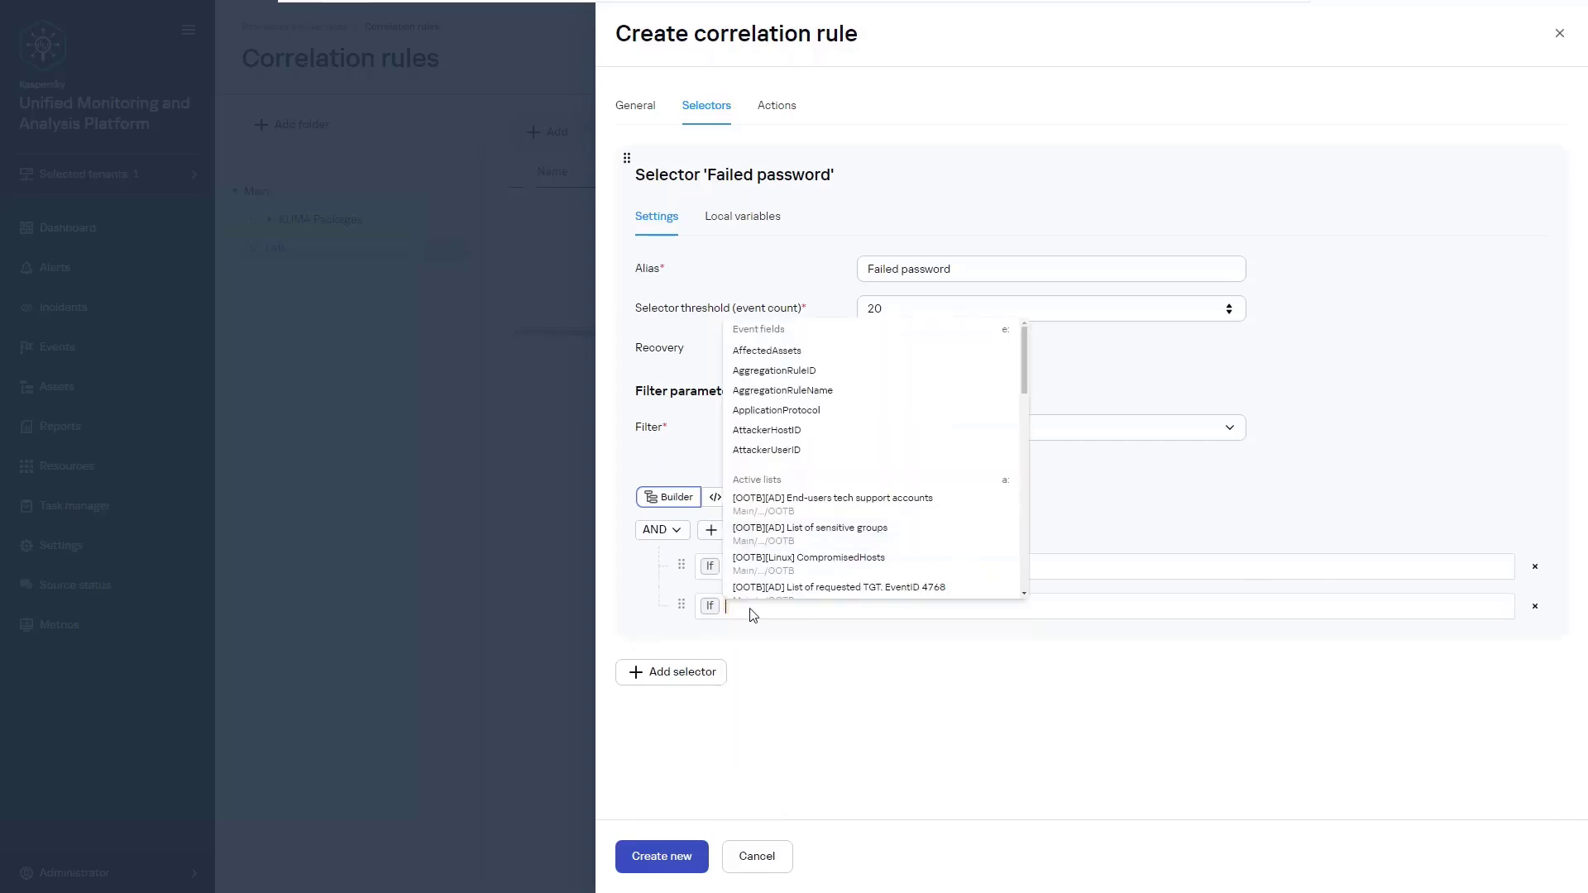
{"action": "type", "text": "DeviceProce"}
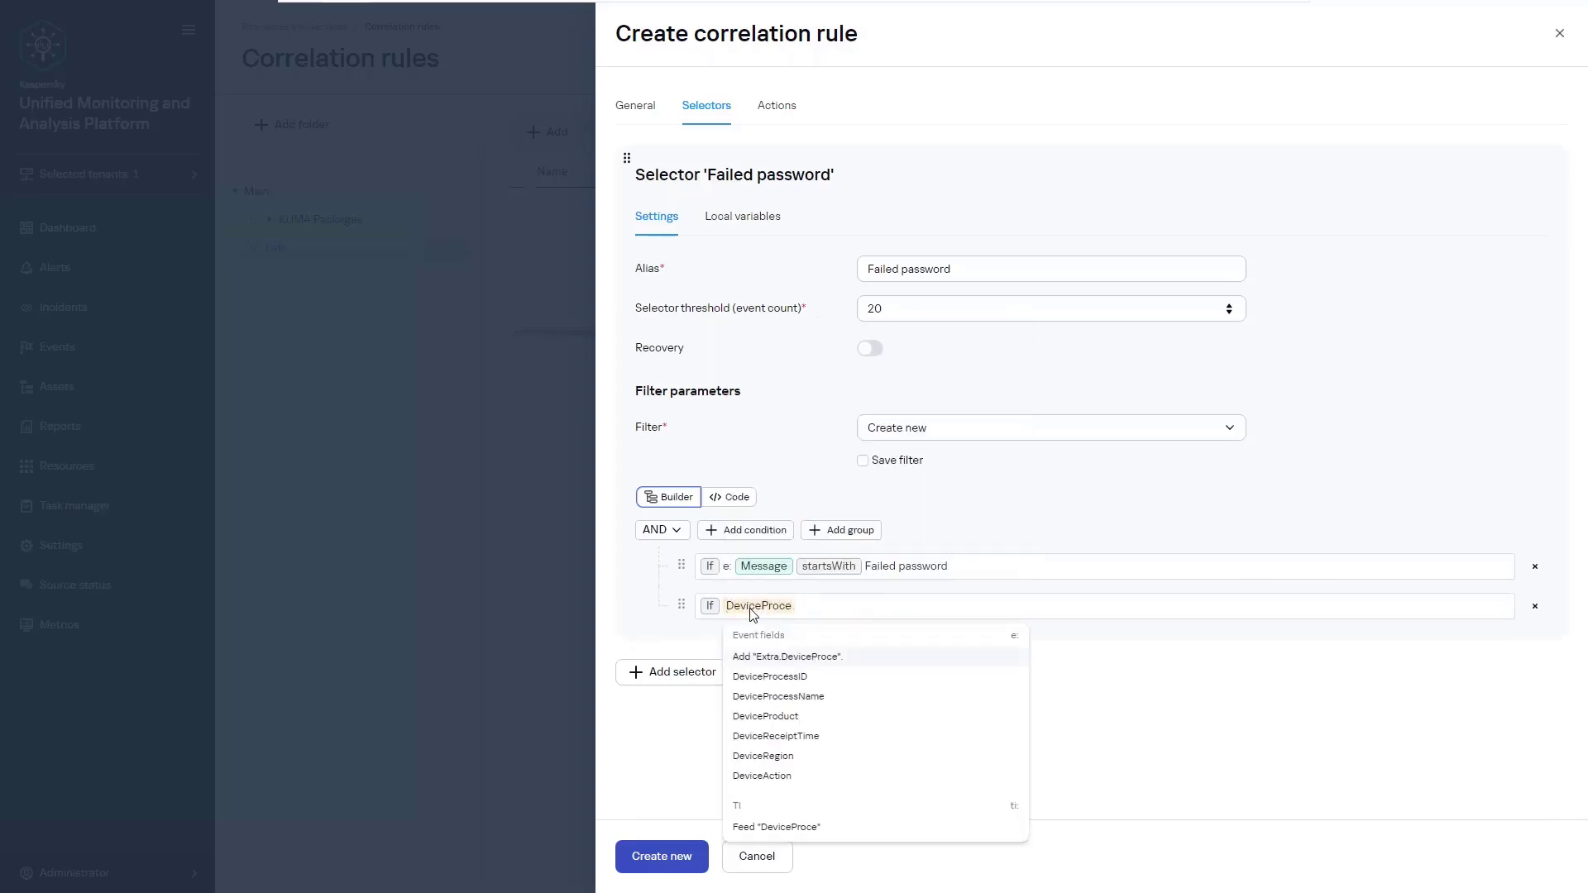
{"action": "left_click", "coordinate": [781, 697]}
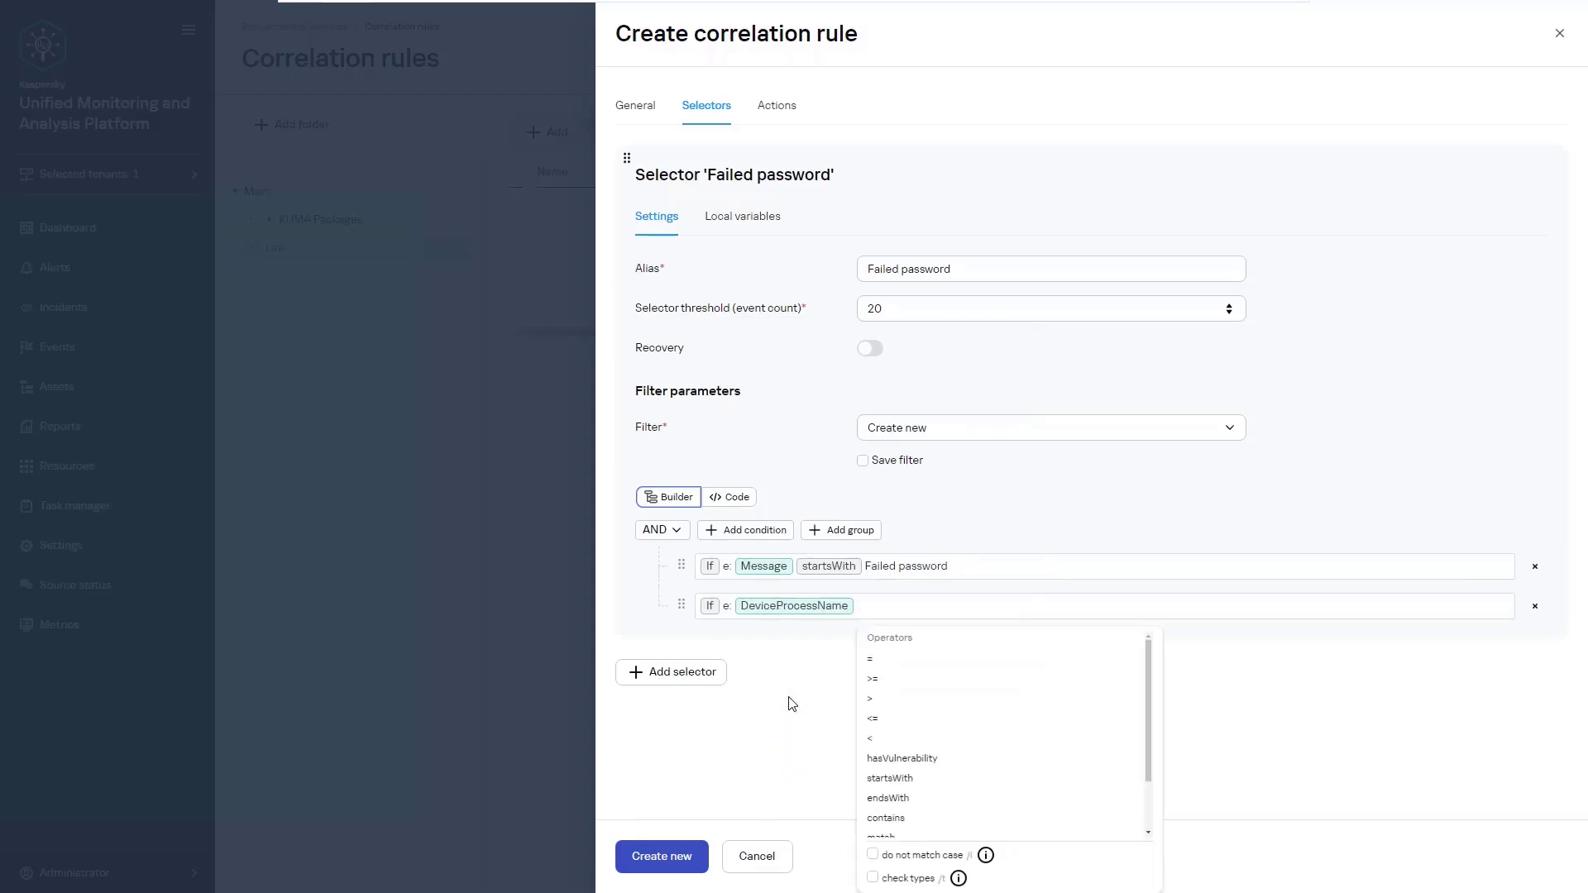
{"action": "left_click", "coordinate": [880, 659]}
{"action": "type", "text": "sshd"}
{"action": "key", "text": "Return"}
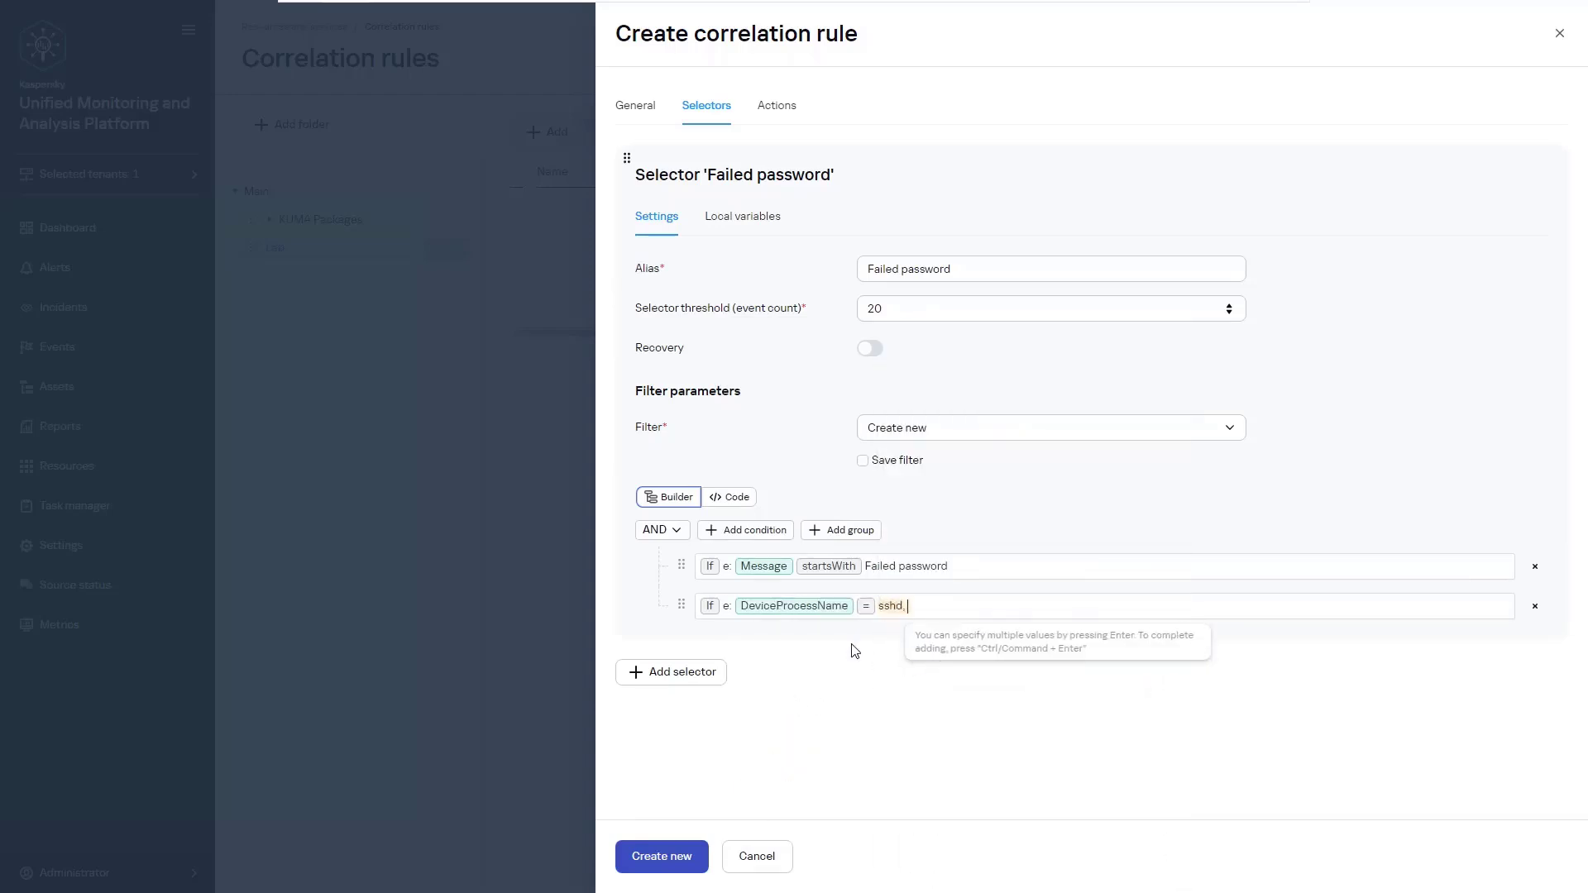
{"action": "key", "text": "ctrl+Return"}
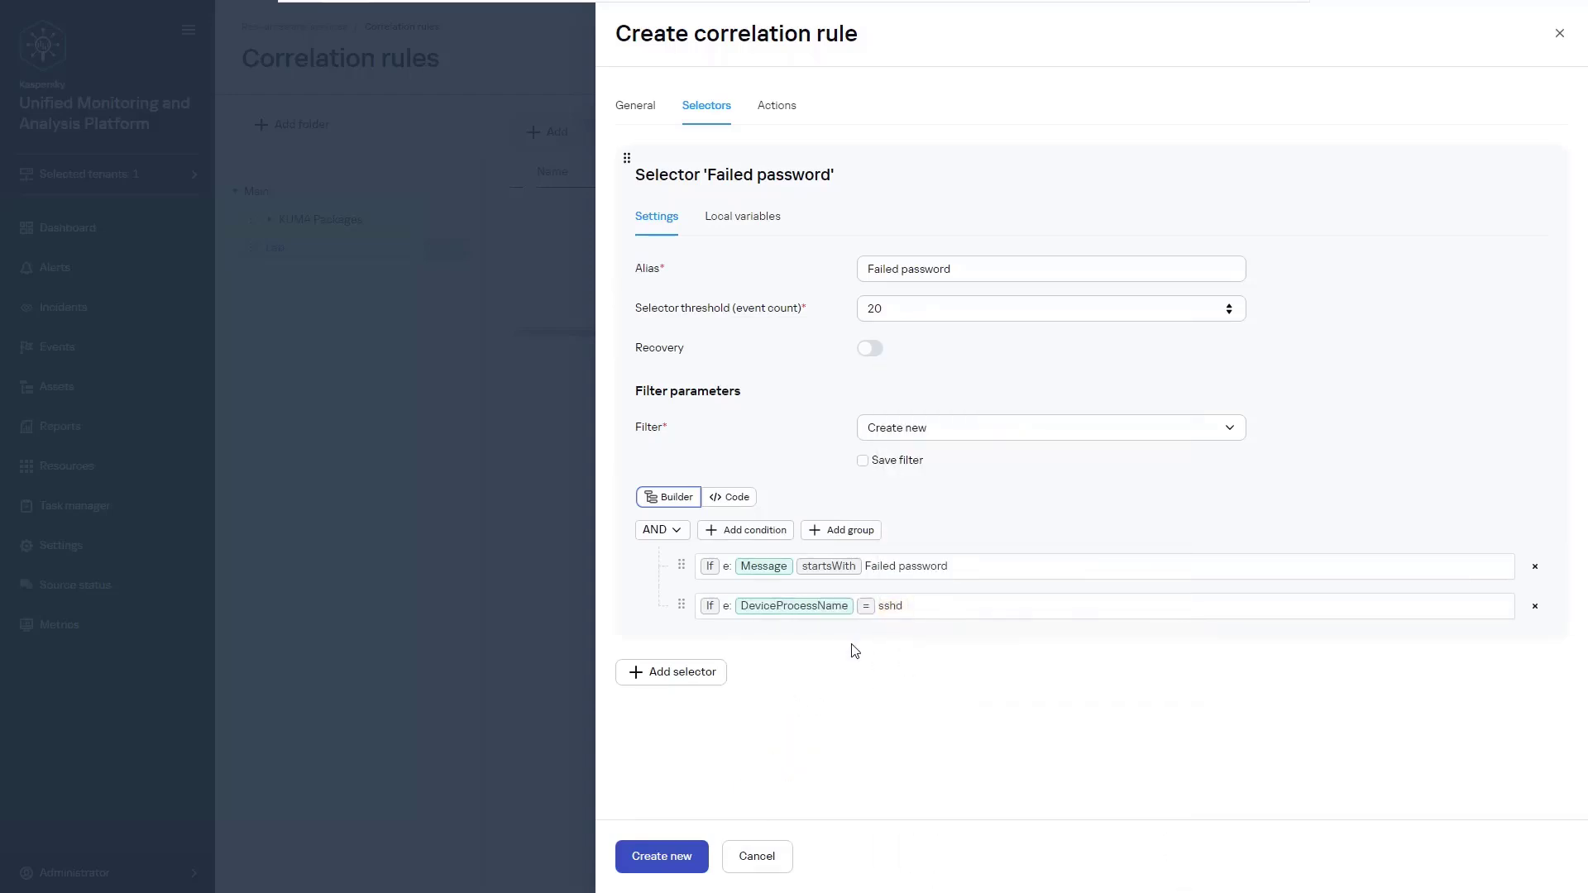
Add a second selector to the rule with the alias Accepted password
{"action": "left_click", "coordinate": [691, 678]}
{"action": "scroll", "coordinate": [772, 698], "scroll_direction": "down", "scroll_amount": 3}
{"action": "left_click", "coordinate": [910, 540]}
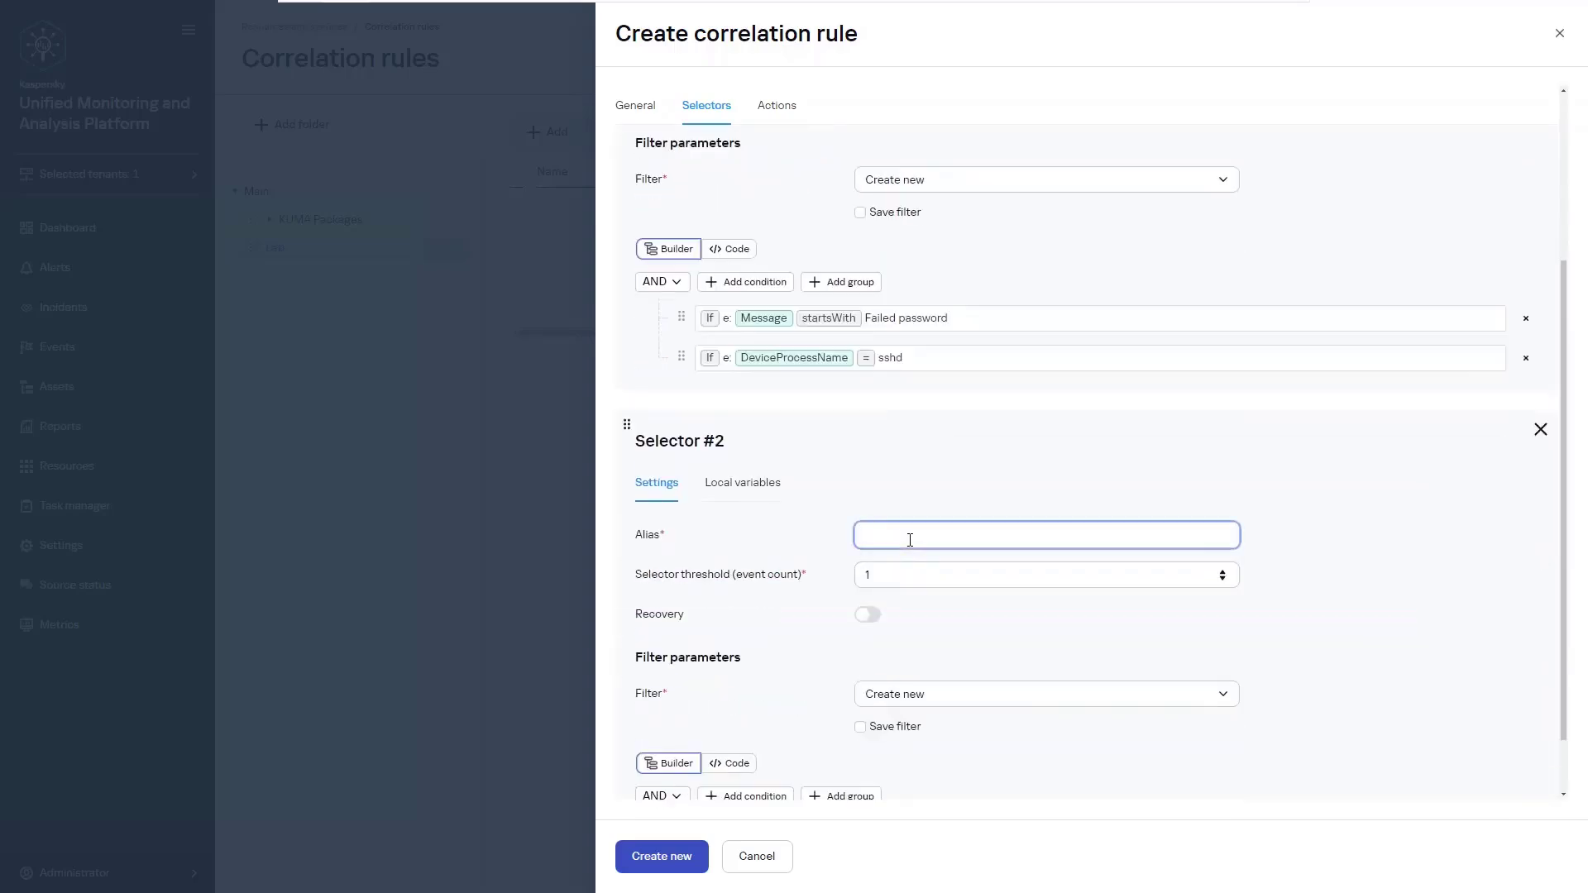
{"action": "type", "text": "Accepted password"}
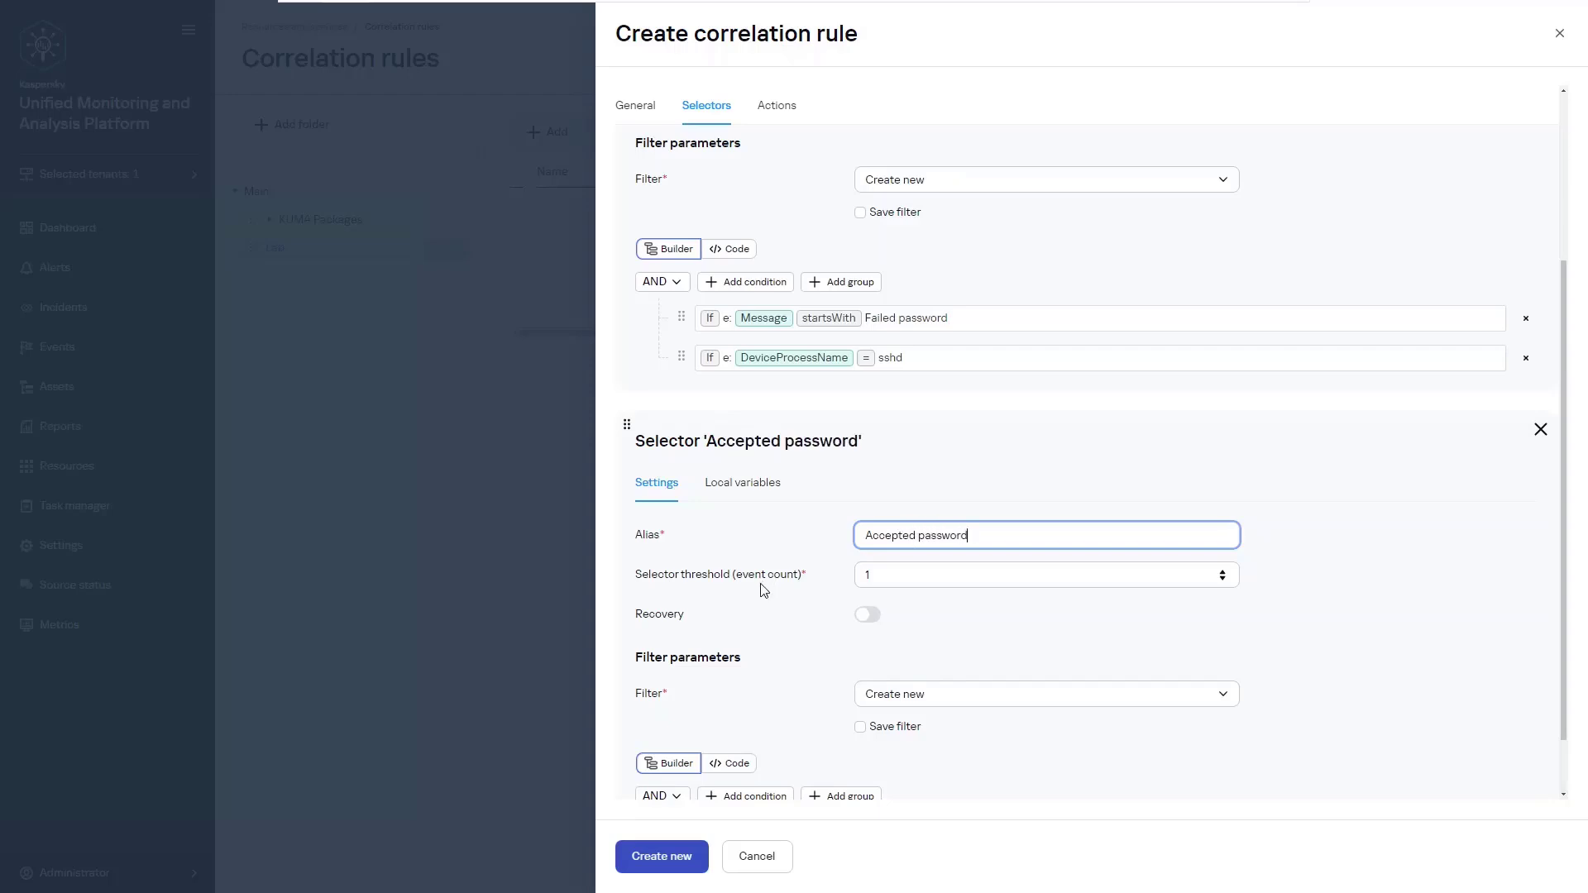
Add a filter condition to the Accepted password selector requiring that Message startsWith "Accepted password"
{"action": "scroll", "coordinate": [761, 588], "scroll_direction": "down", "scroll_amount": 2}
{"action": "left_click", "coordinate": [769, 719]}
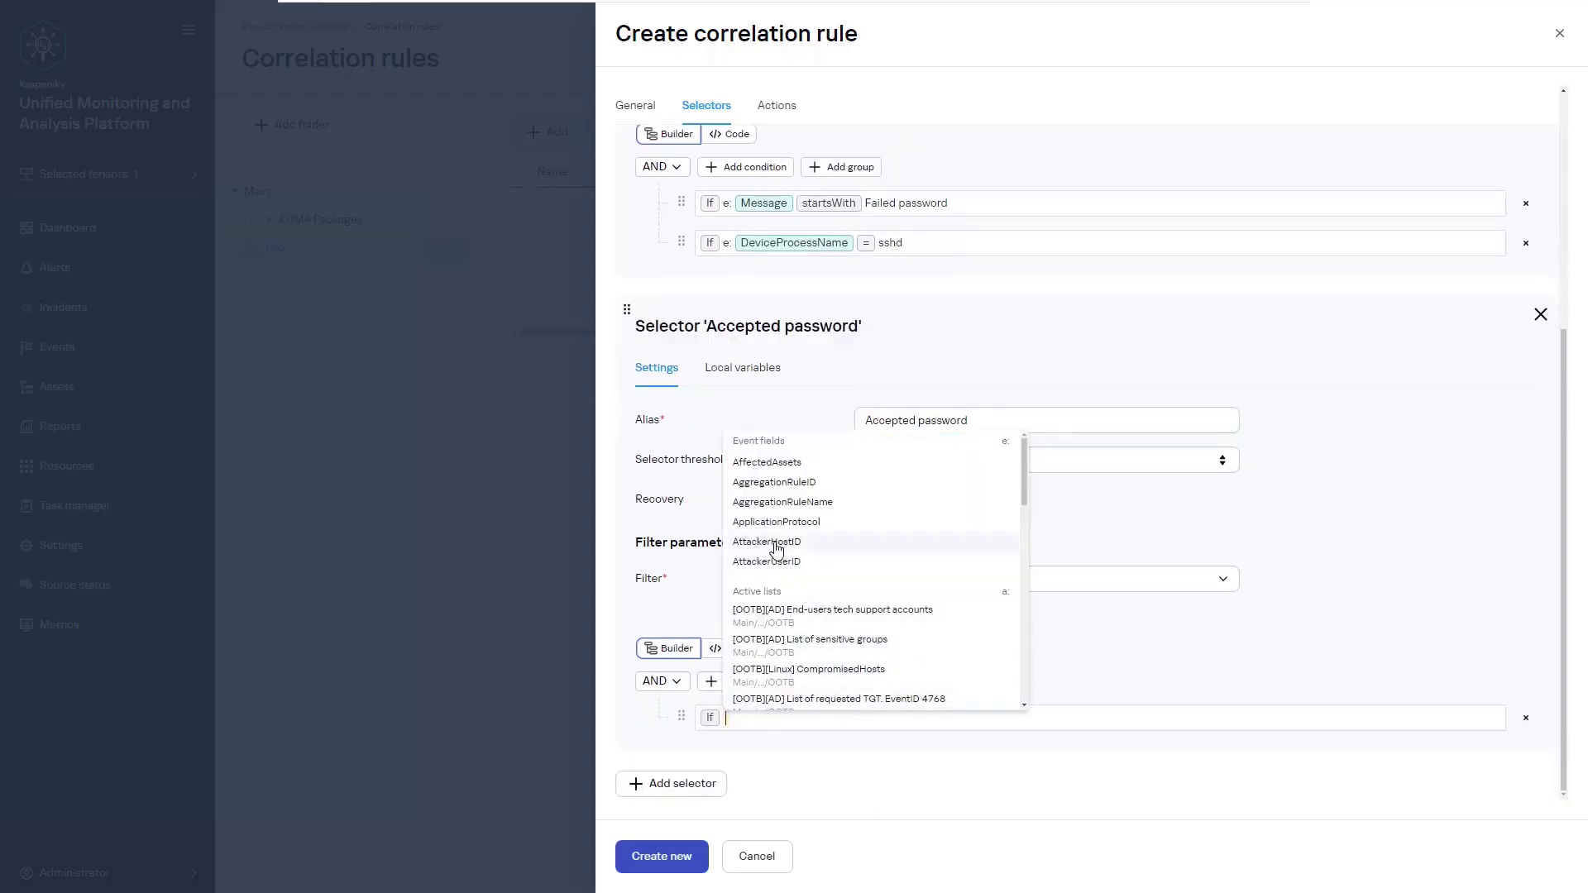
{"action": "type", "text": "Message"}
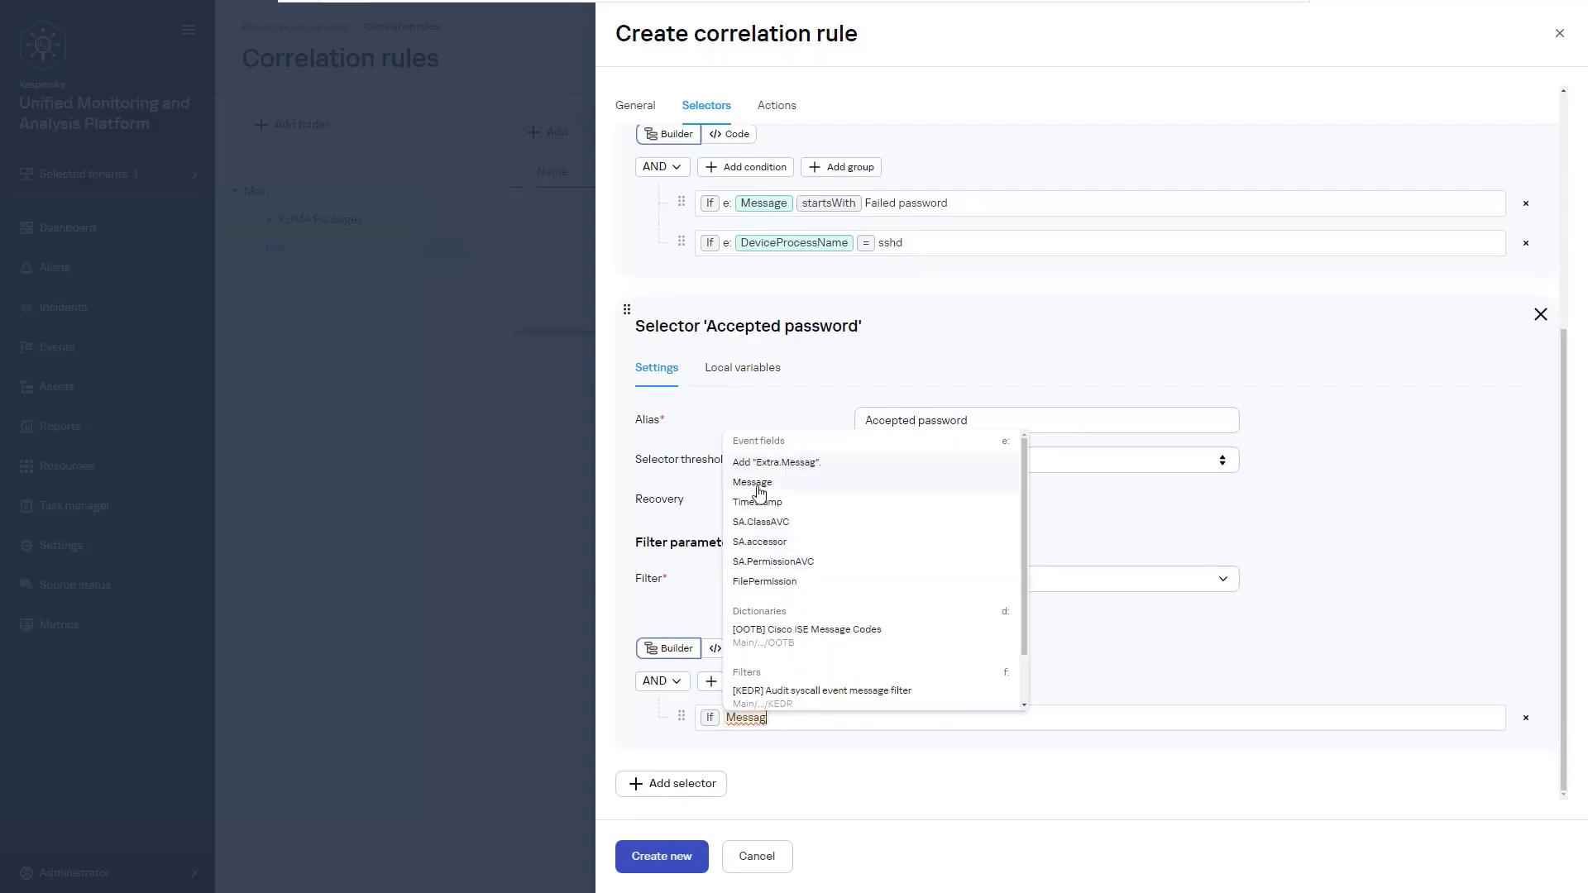
{"action": "left_click", "coordinate": [757, 487]}
{"action": "left_click", "coordinate": [827, 593]}
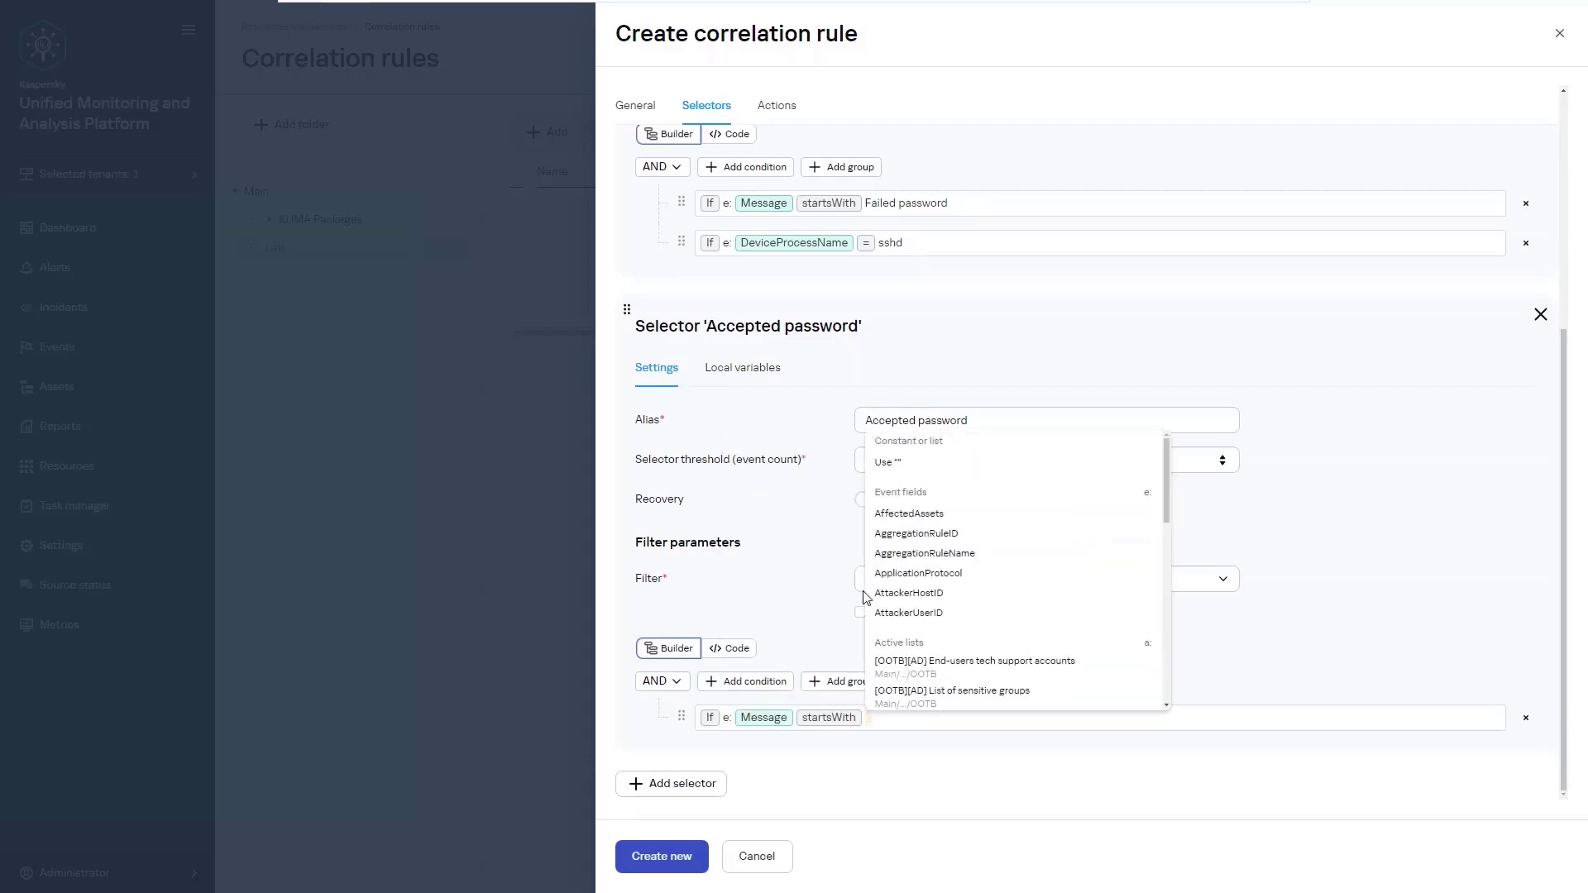
{"action": "type", "text": "Accepted"}
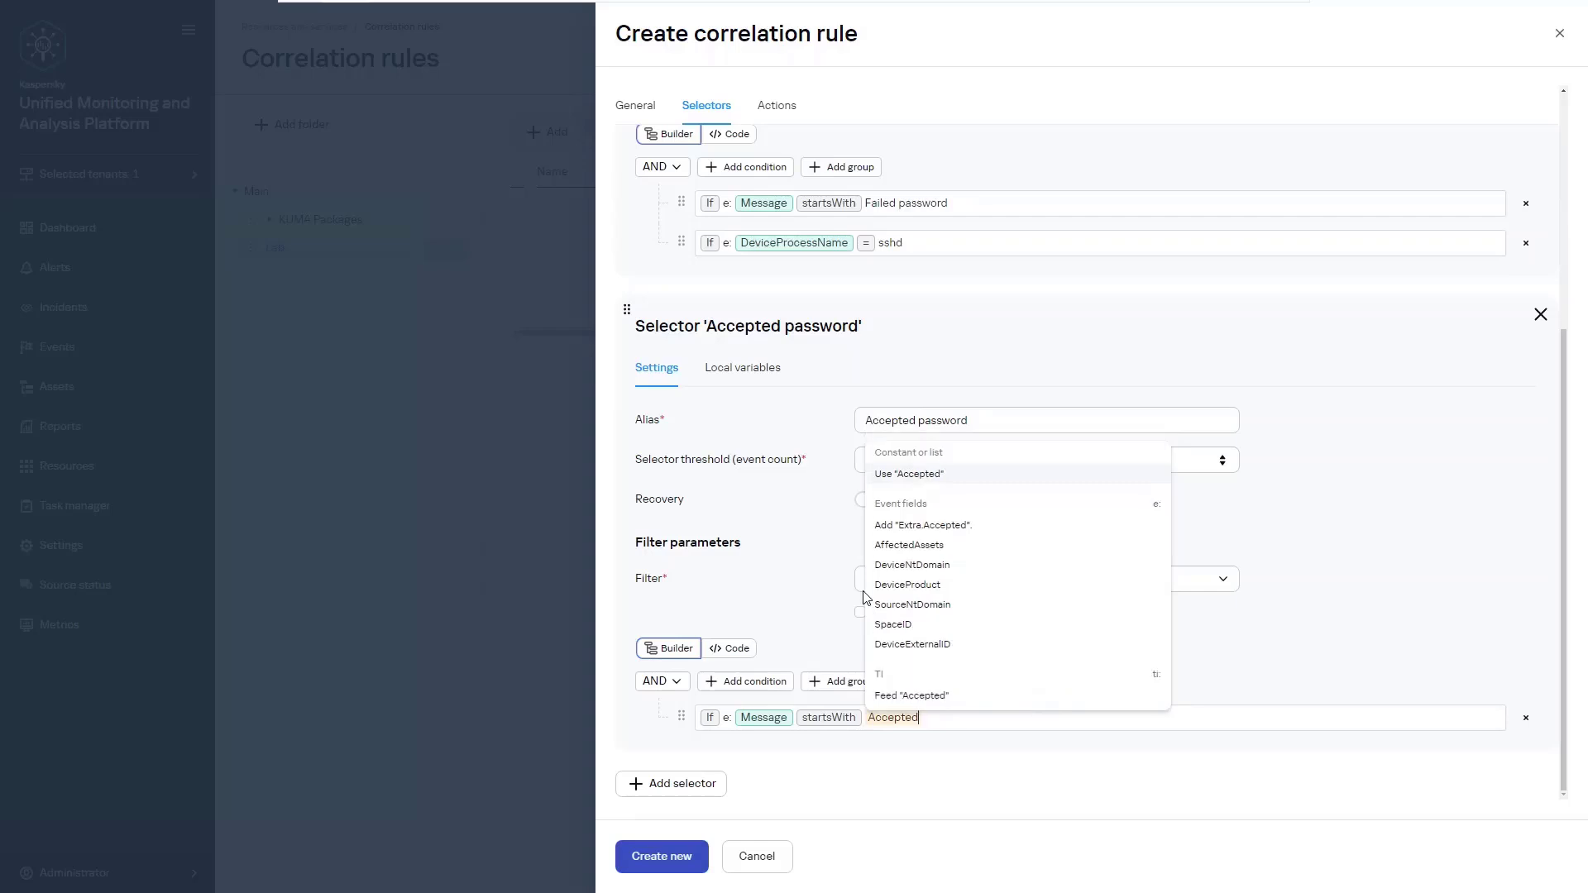
{"action": "type", "text": " password"}
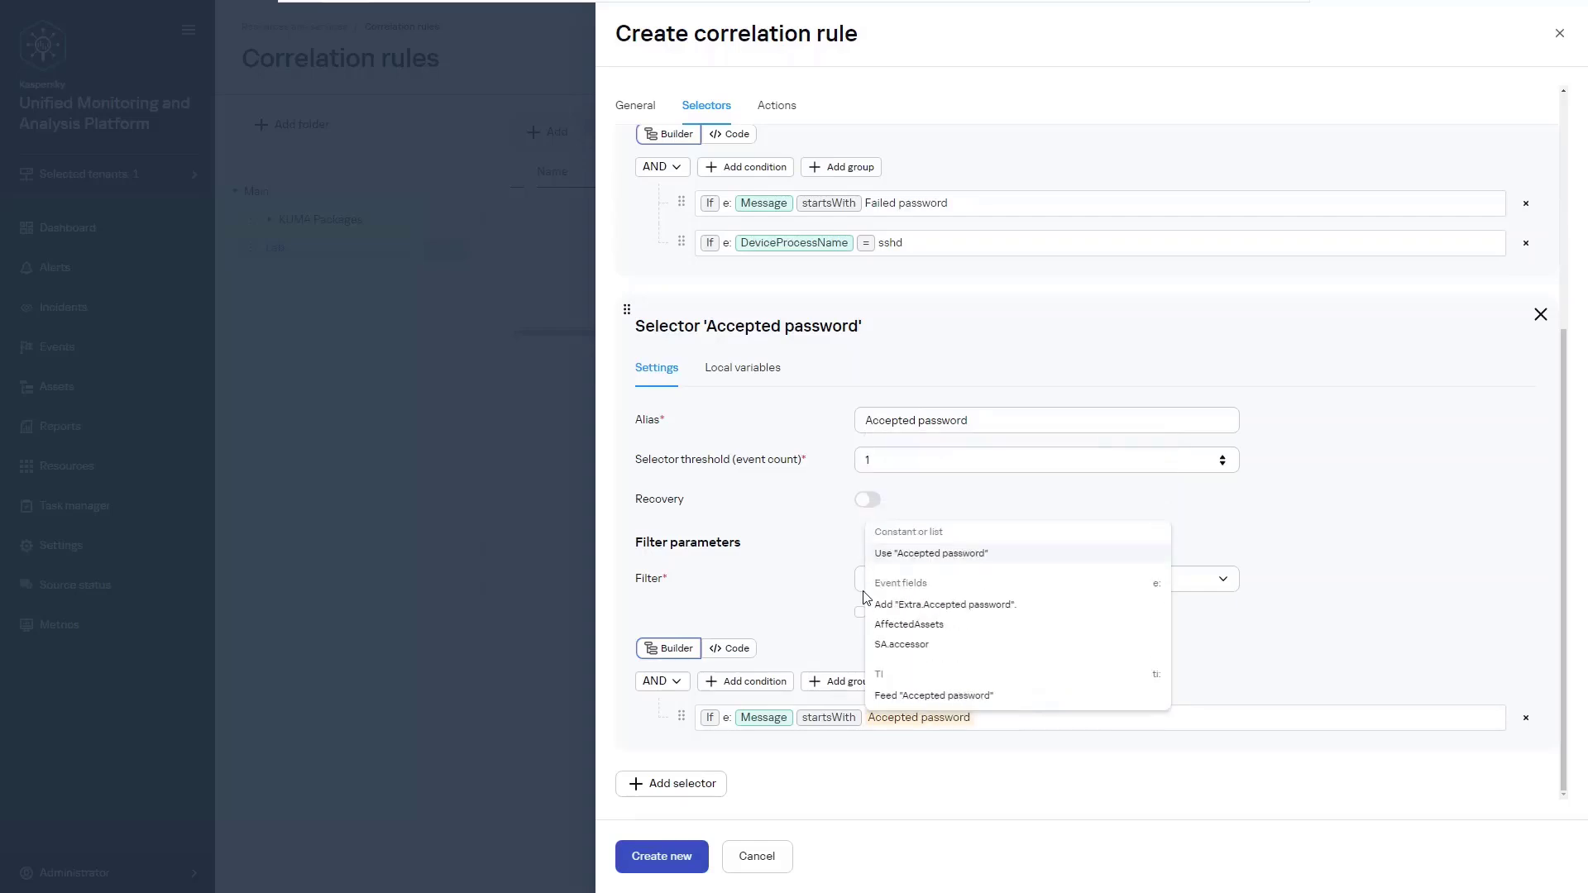
{"action": "left_click", "coordinate": [935, 562]}
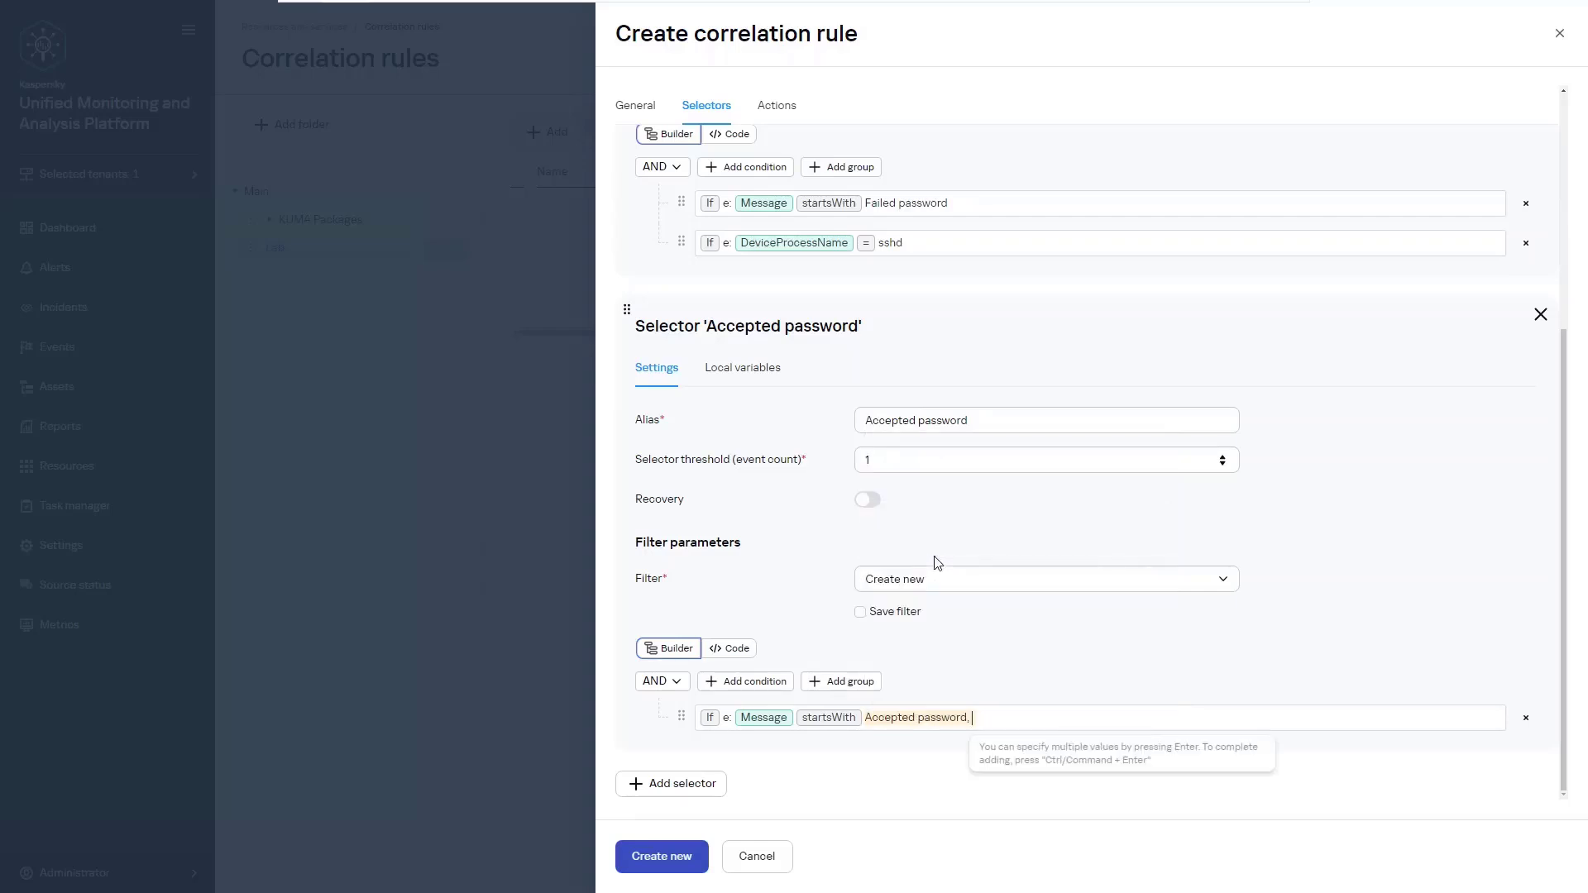
Add an active list action for the first threshold that uses the Set operation on [OOTB][Linux] CompromisedHosts
{"action": "left_click", "coordinate": [782, 110]}
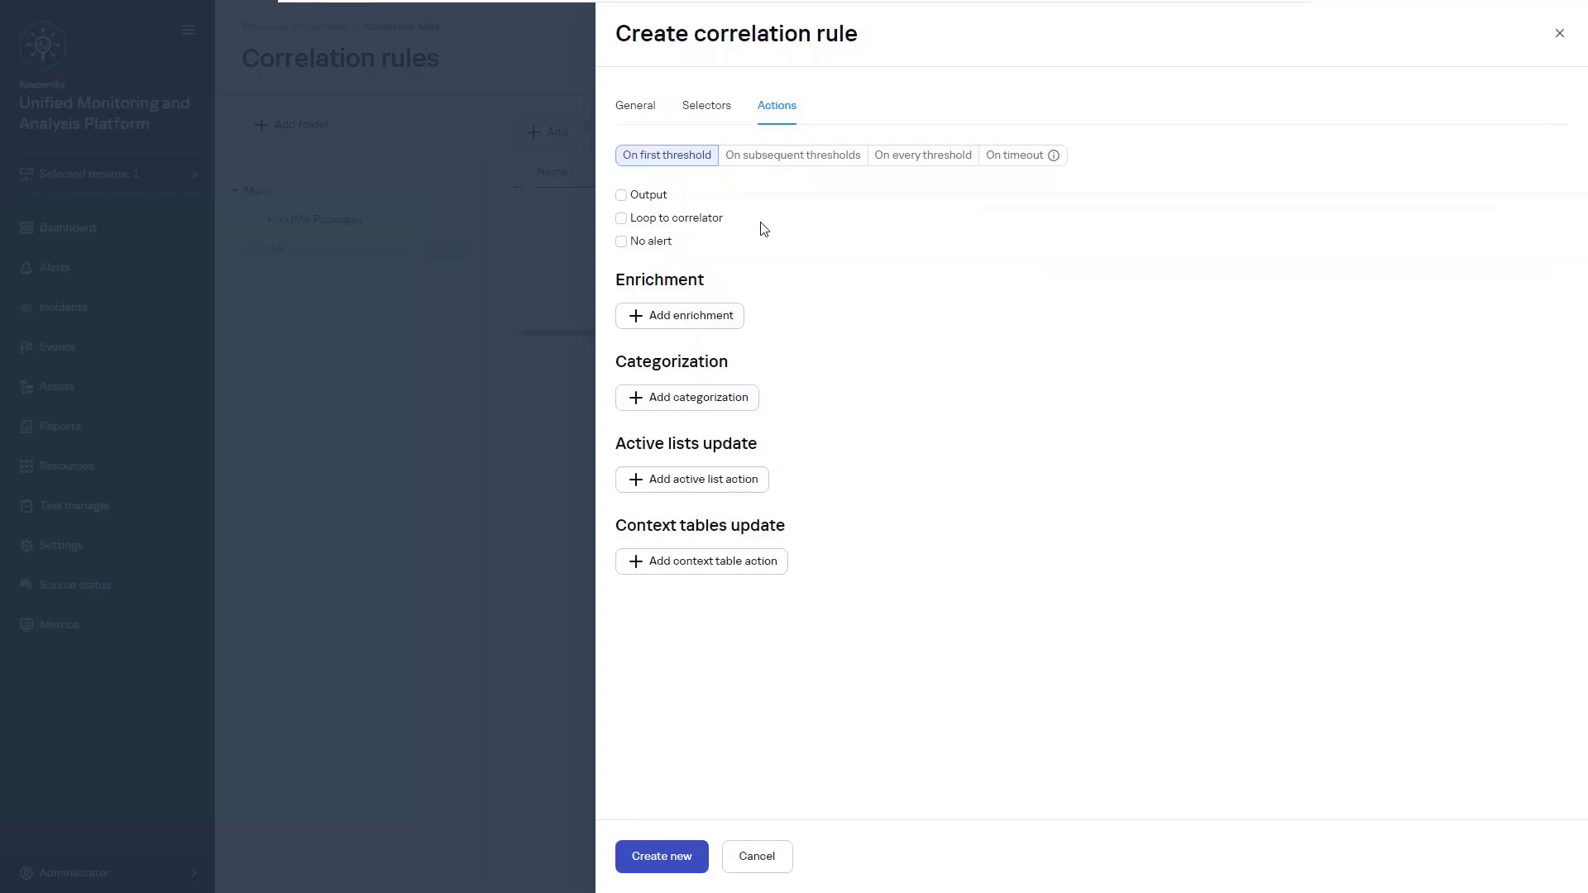
{"action": "left_click", "coordinate": [736, 480]}
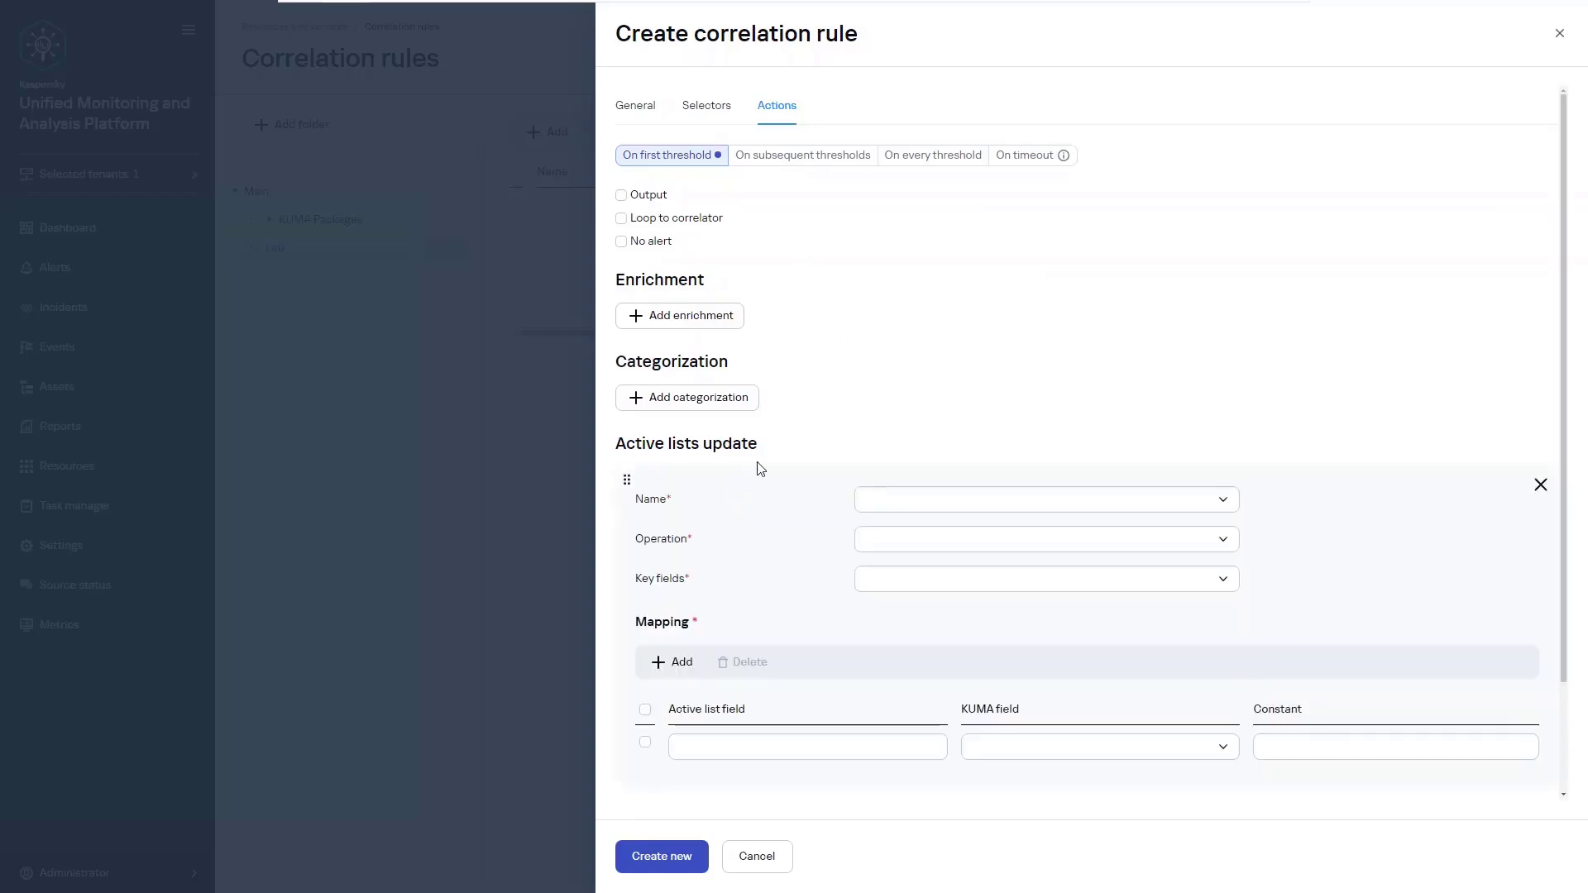
{"action": "left_click", "coordinate": [907, 501]}
{"action": "type", "text": "linux"}
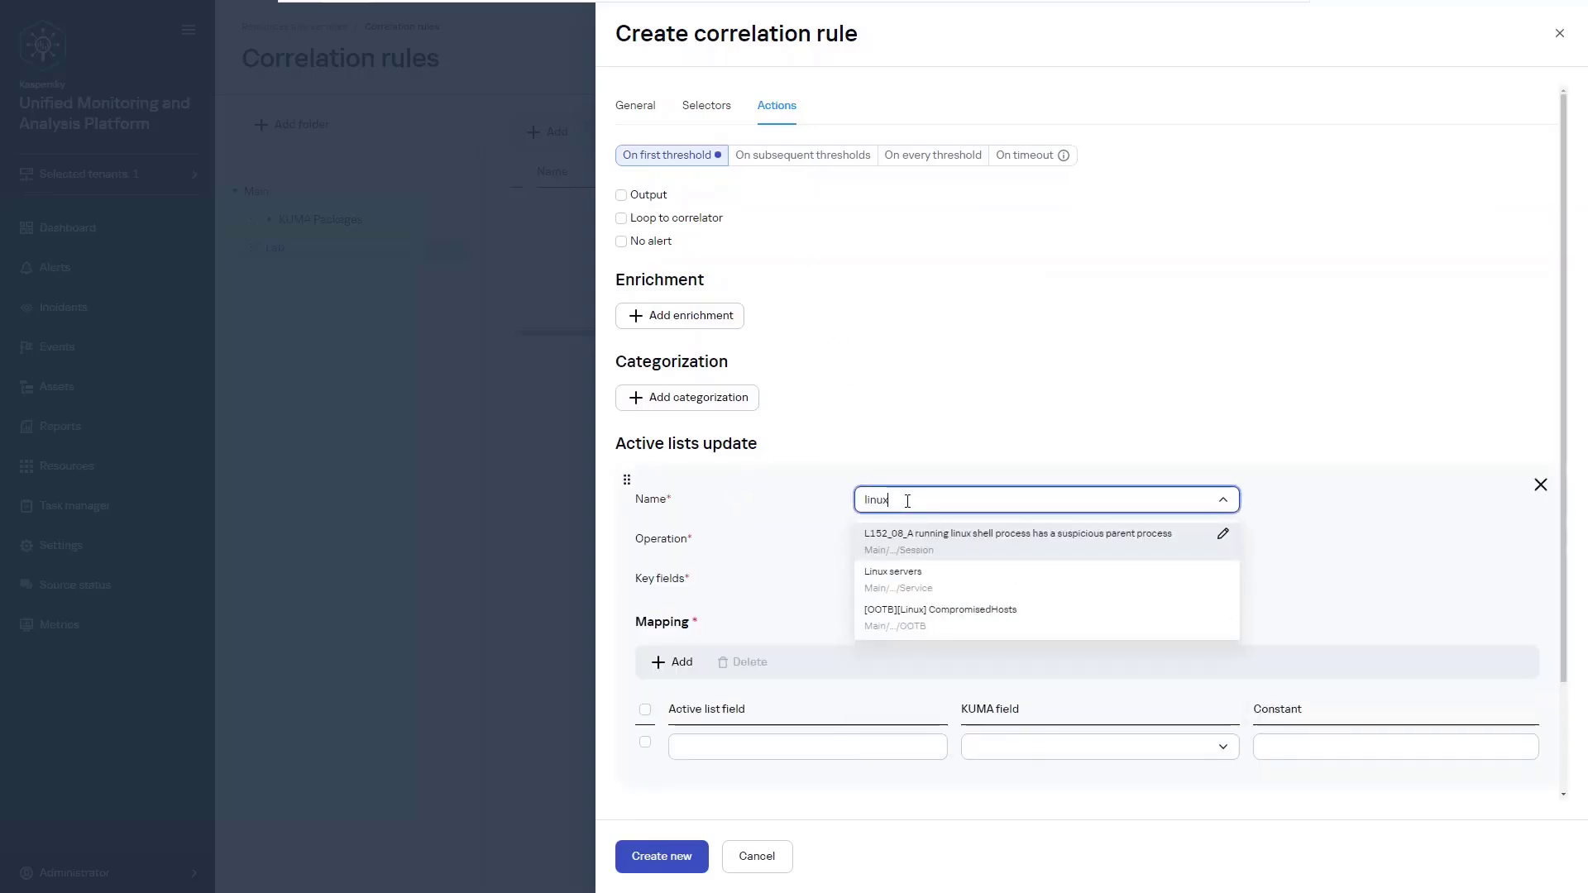
{"action": "left_click", "coordinate": [968, 619]}
{"action": "left_click", "coordinate": [876, 540]}
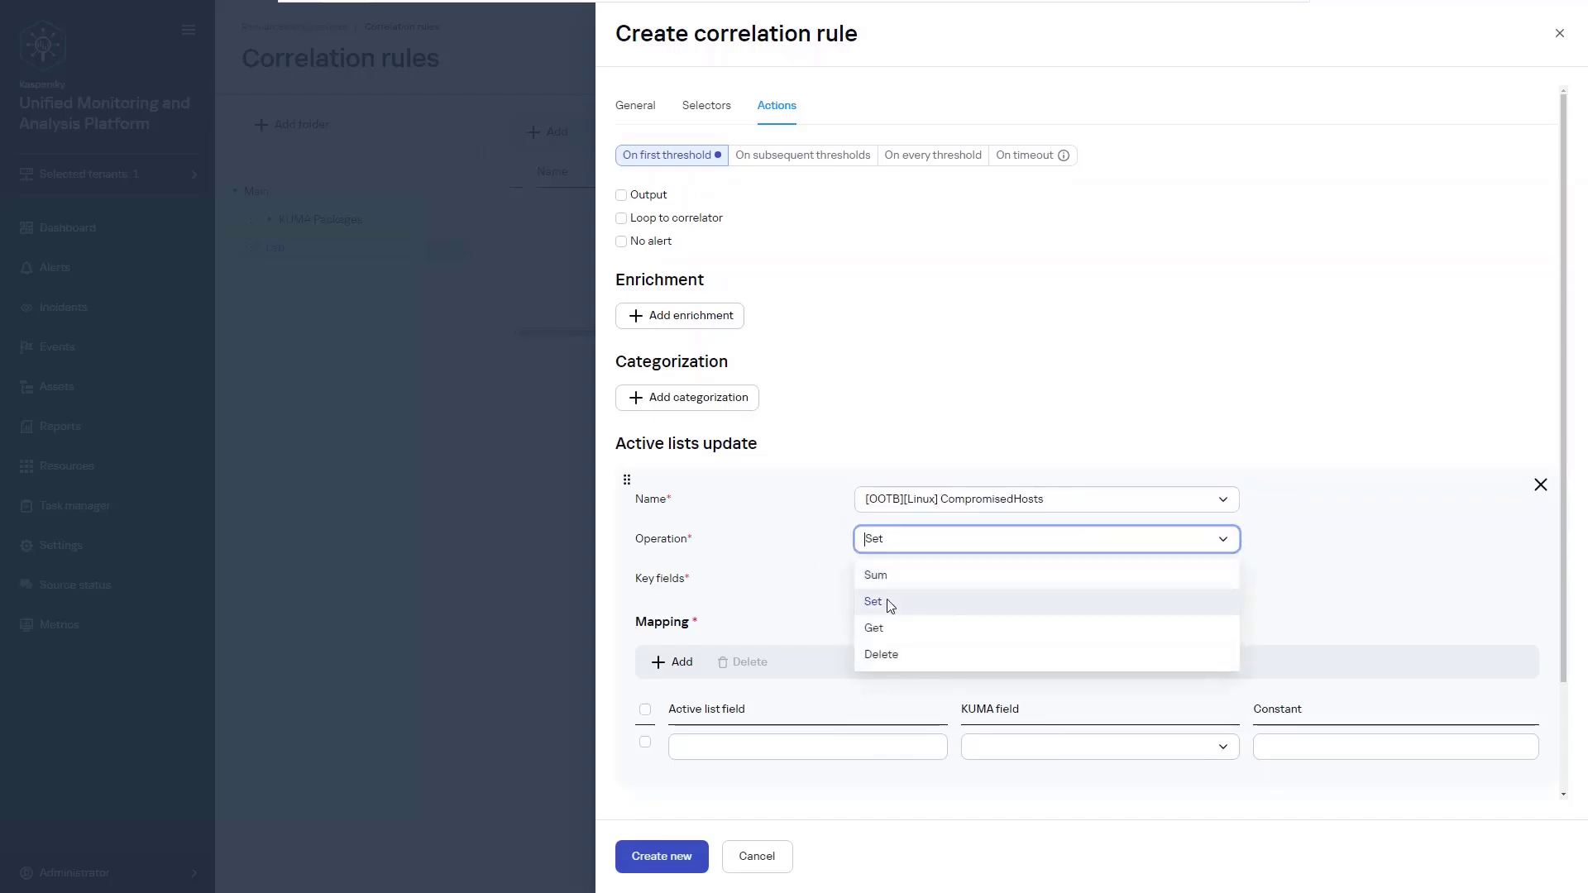
{"action": "left_click", "coordinate": [889, 605]}
Choose DestinationHostName as the key field of the active list action
{"action": "left_click", "coordinate": [902, 581]}
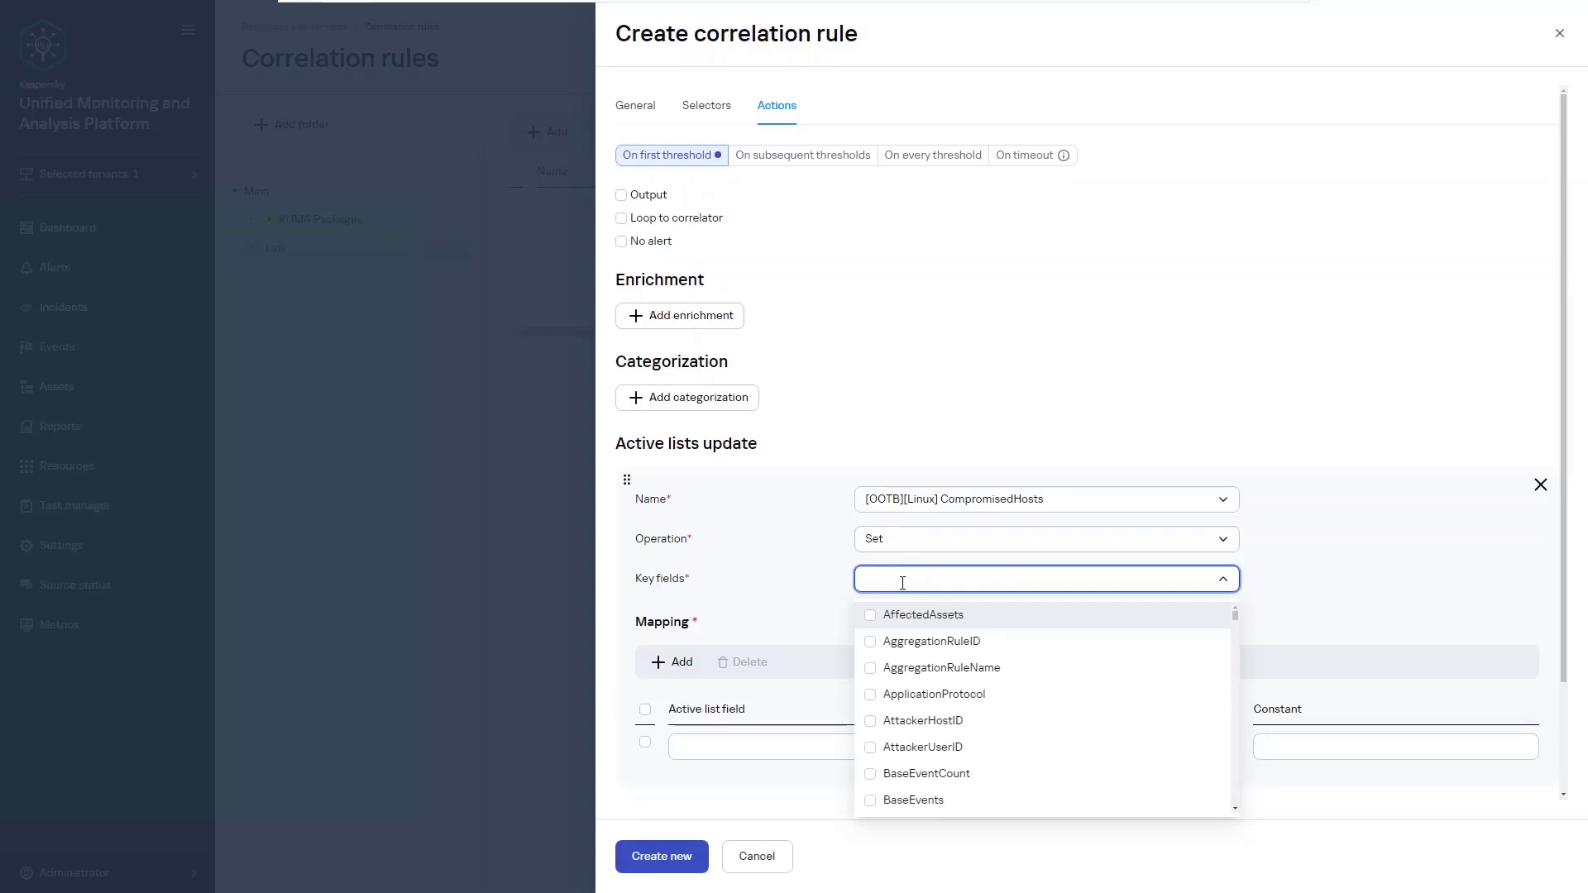
{"action": "left_click", "coordinate": [902, 582]}
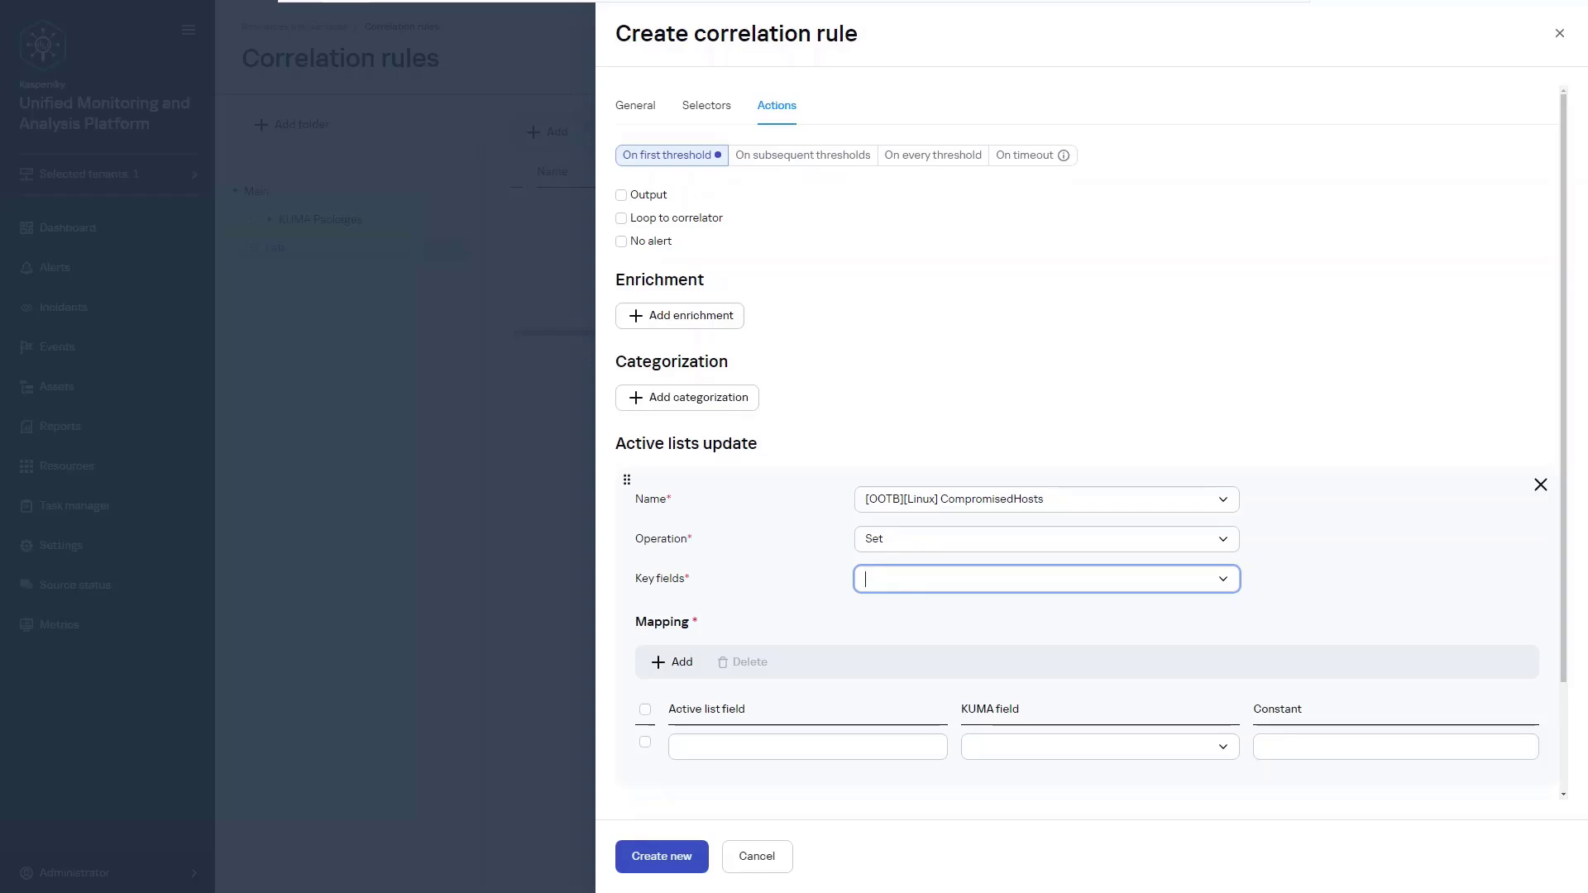
{"action": "left_click", "coordinate": [904, 580]}
{"action": "type", "text": "Destinatio"}
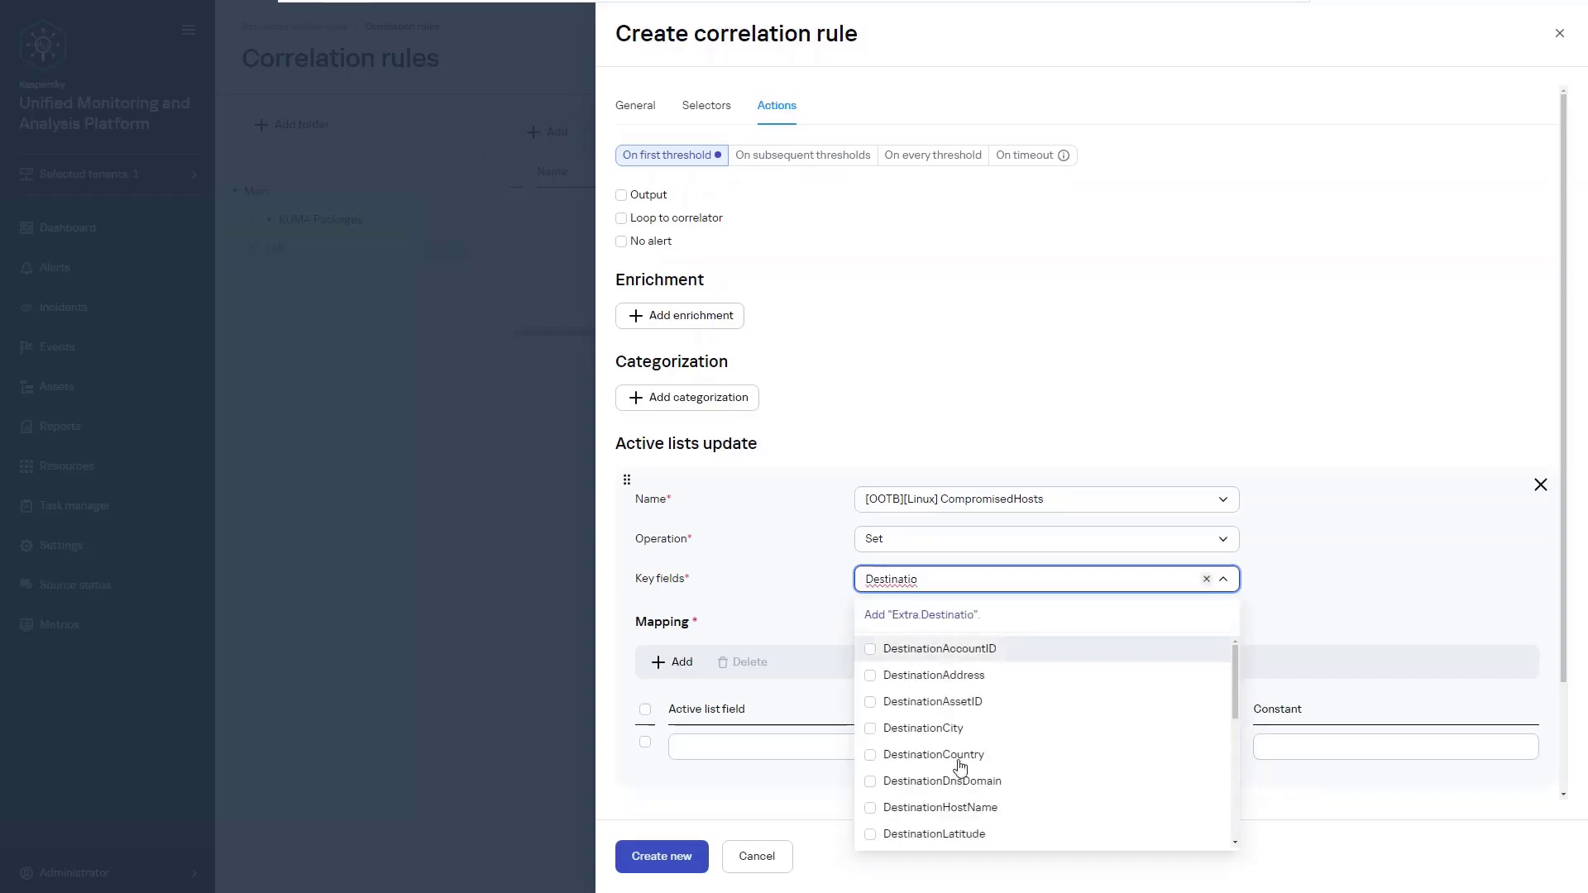
{"action": "left_click", "coordinate": [943, 807]}
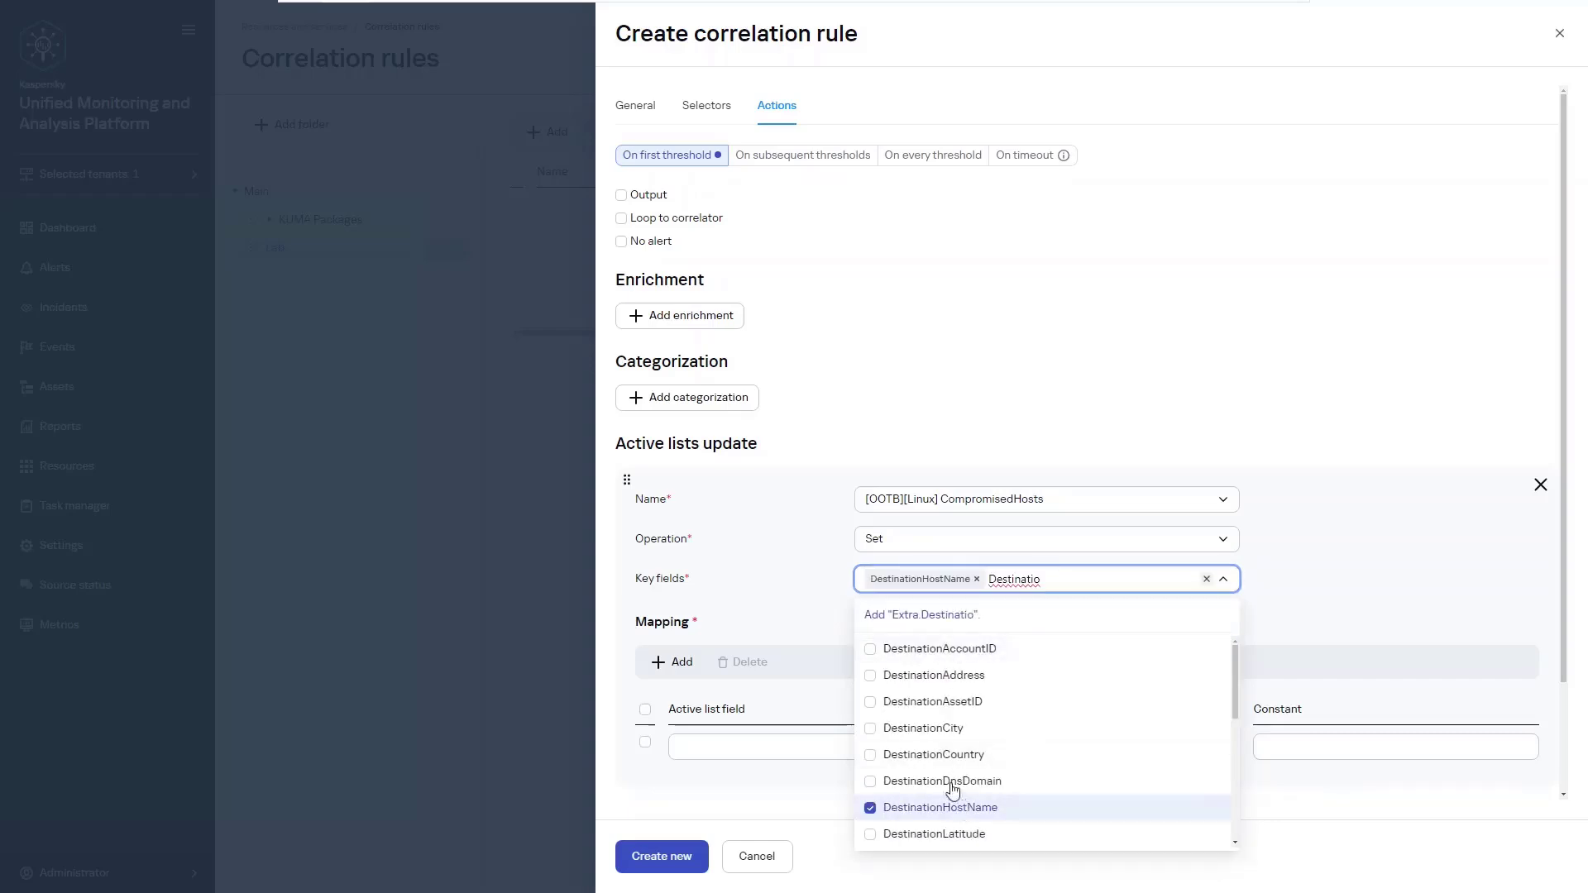
{"action": "key", "text": "BackSpace"}
{"action": "key", "text": "BackSpace"}
{"action": "key", "text": "BackSpace"}
{"action": "key", "text": "BackSpace"}
{"action": "key", "text": "BackSpace"}
{"action": "key", "text": "BackSpace"}
{"action": "key", "text": "BackSpace"}
{"action": "key", "text": "BackSpace"}
{"action": "key", "text": "BackSpace"}
{"action": "key", "text": "BackSpace"}
{"action": "left_click", "coordinate": [1271, 585]}
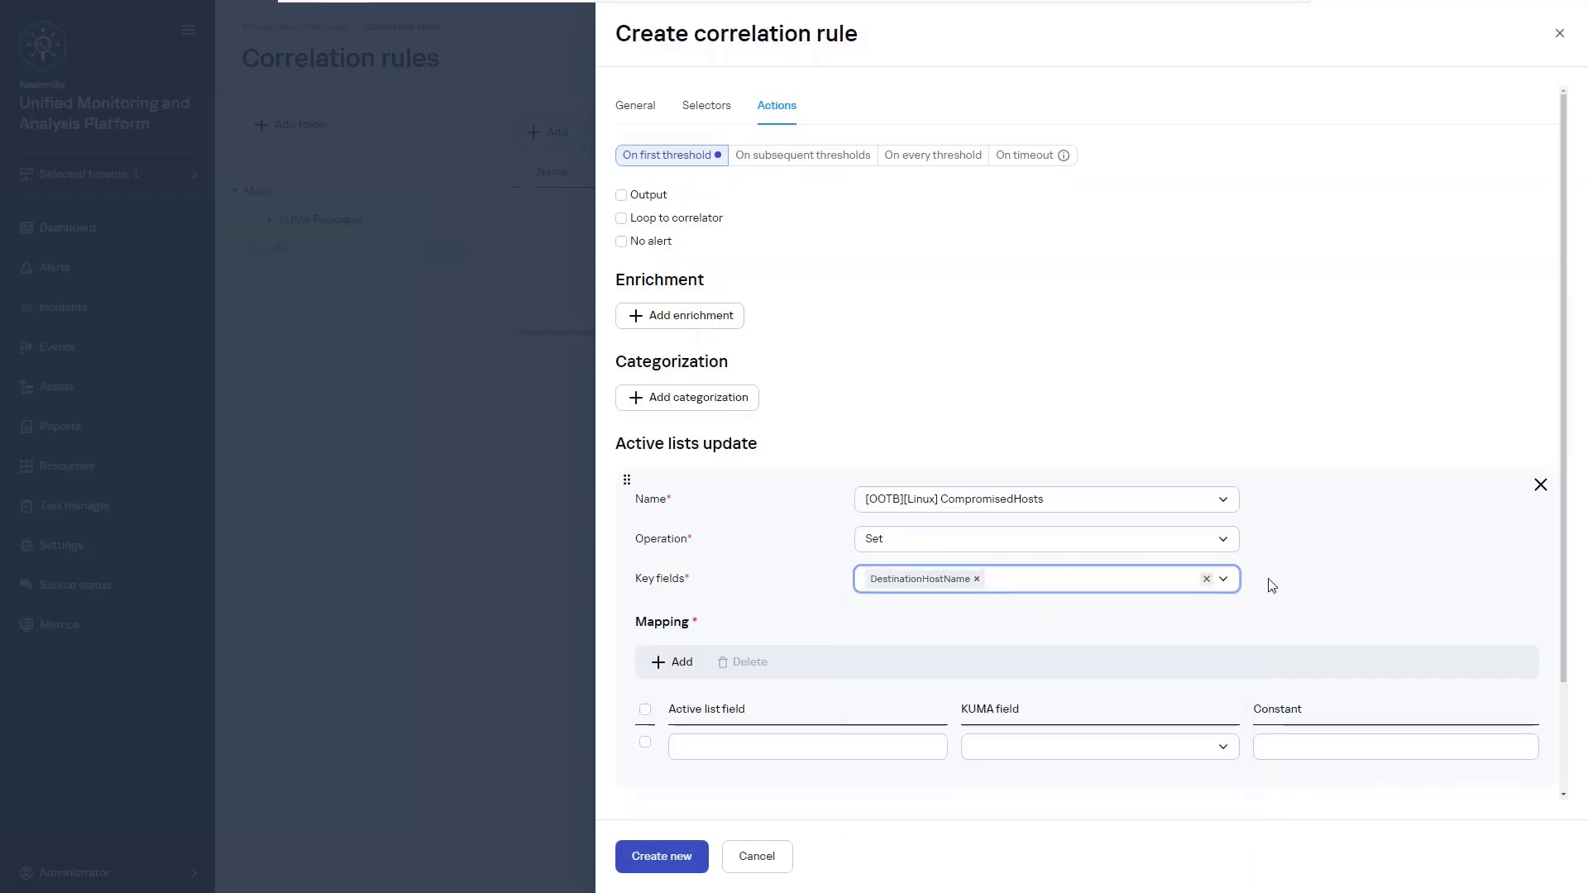
Add three more mapping rows to the active list action and map the field ip to DestinationAddress in the first row
{"action": "scroll", "coordinate": [732, 688], "scroll_direction": "down", "scroll_amount": 2}
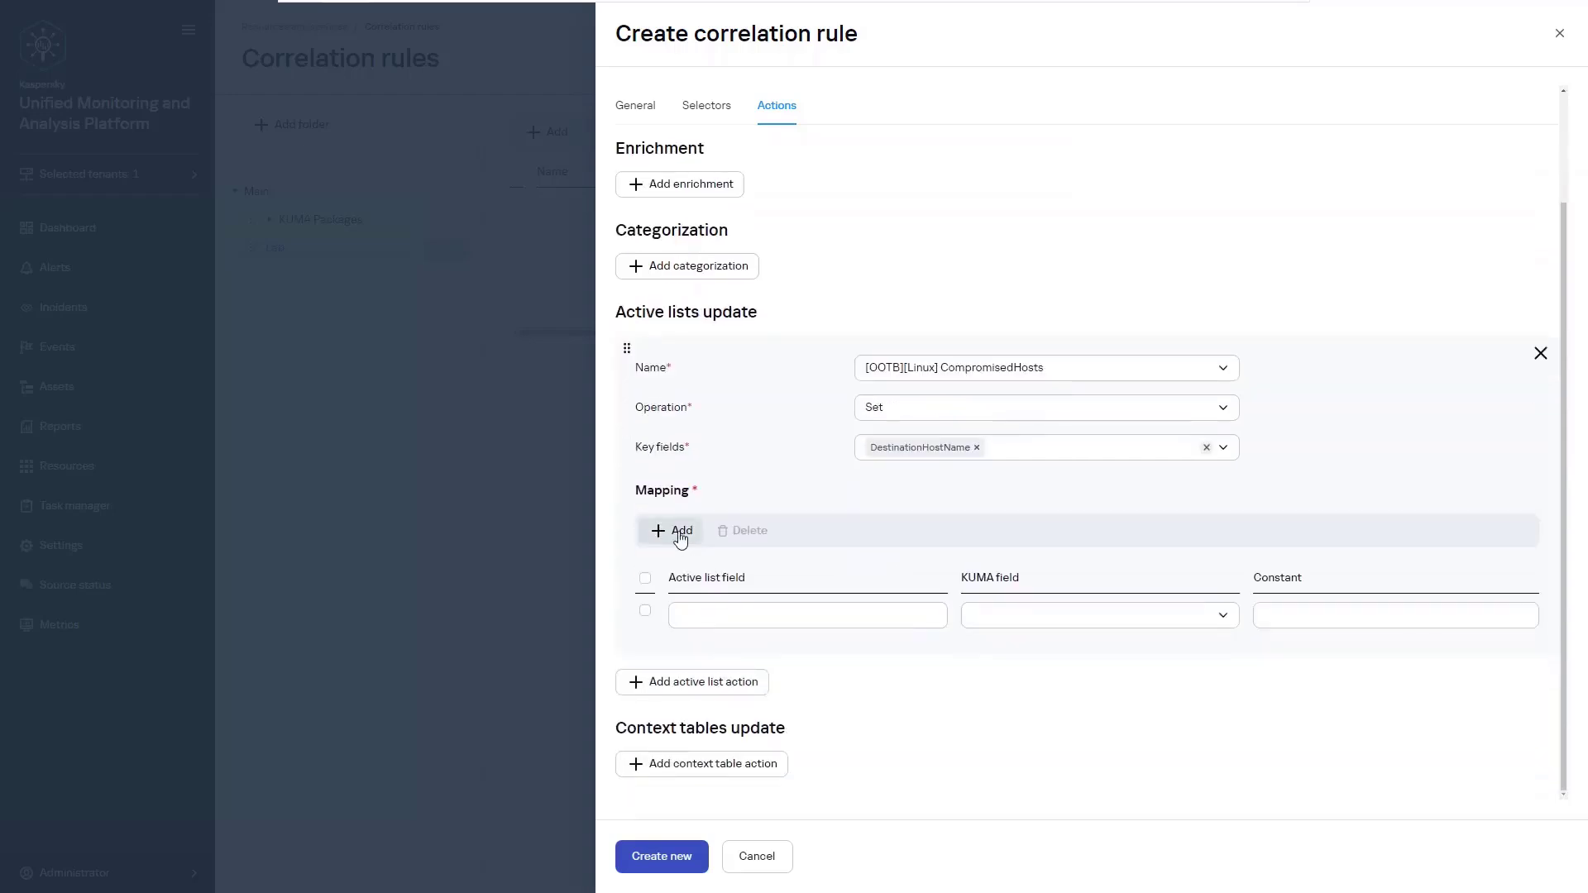
{"action": "left_click", "coordinate": [684, 535]}
{"action": "left_click", "coordinate": [684, 535]}
{"action": "left_click", "coordinate": [683, 535]}
{"action": "left_click", "coordinate": [714, 612]}
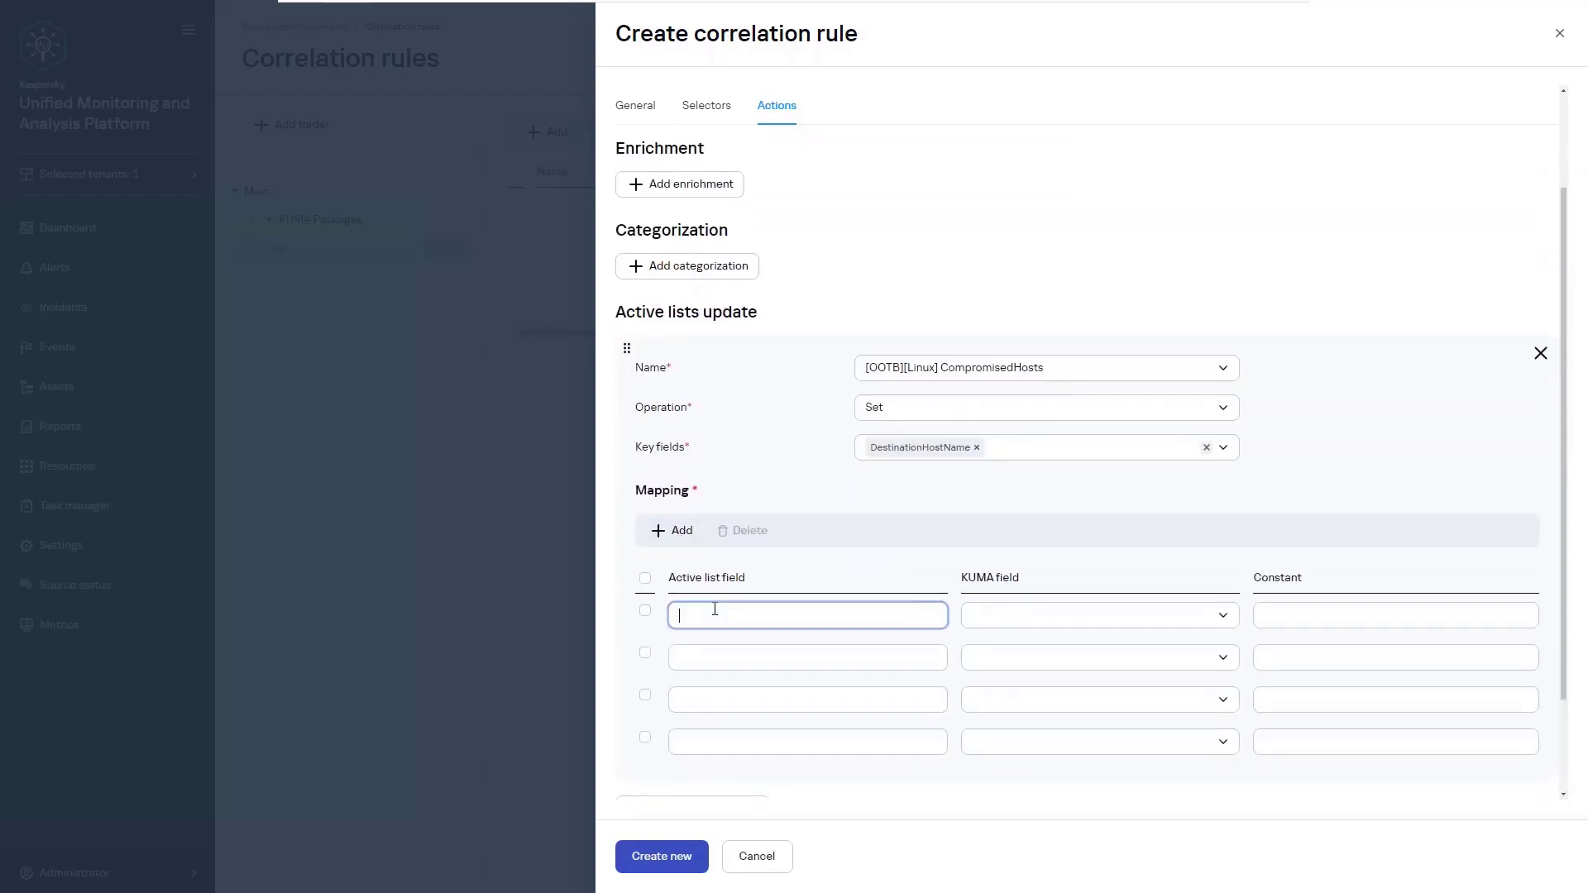
{"action": "type", "text": "ip"}
{"action": "left_click", "coordinate": [1060, 614]}
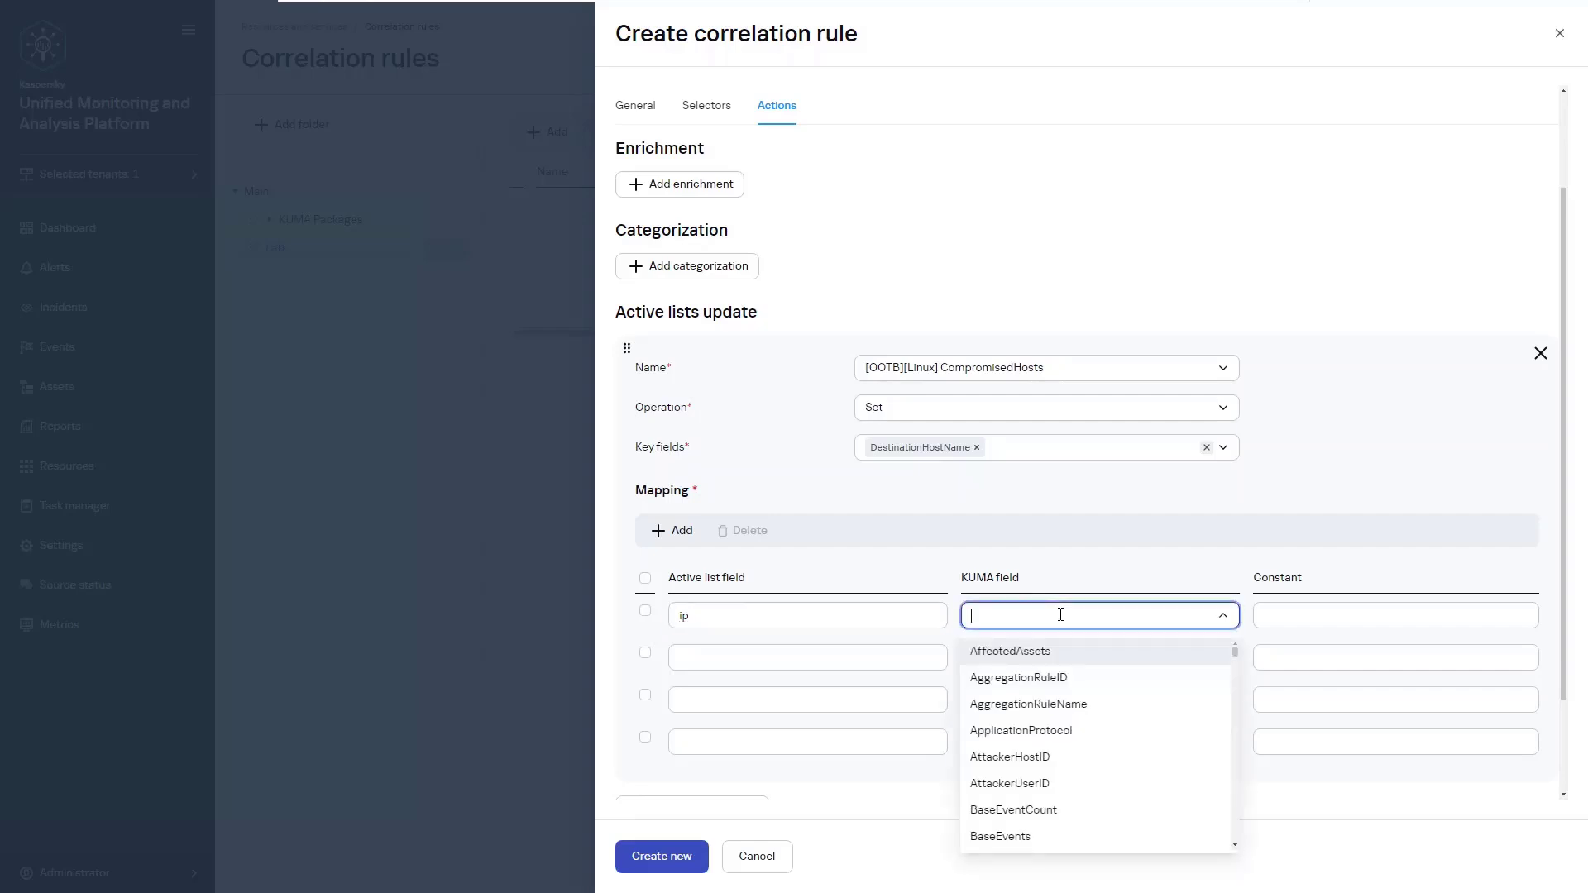
{"action": "type", "text": "destination"}
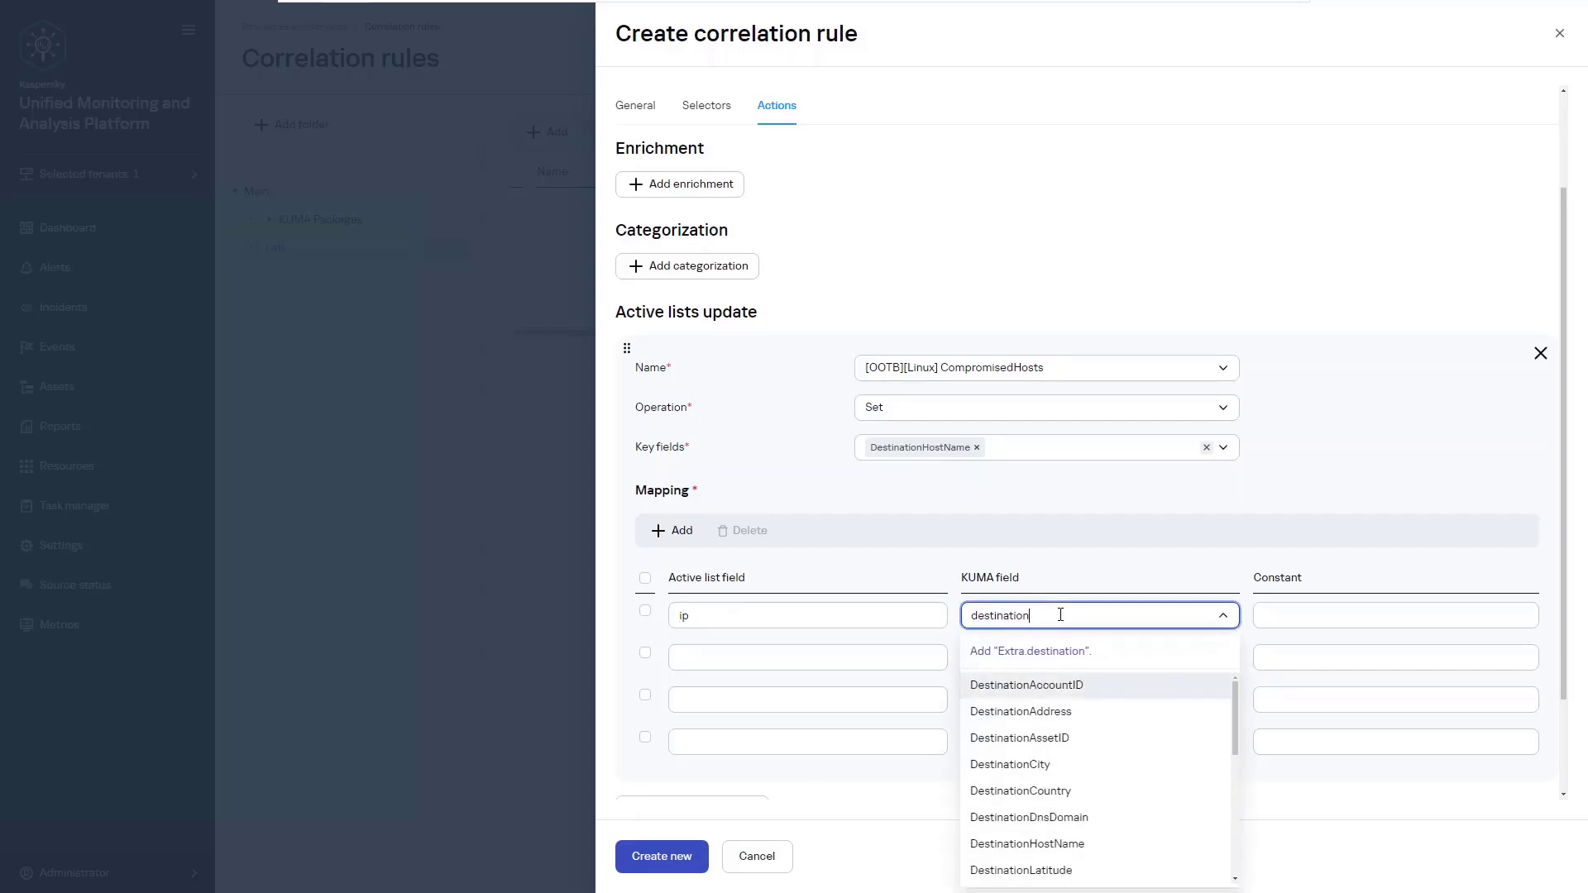
{"action": "left_click", "coordinate": [1055, 711]}
Map the active list field Hostname to DestinationHostName in the second mapping row
{"action": "left_click", "coordinate": [868, 659]}
{"action": "type", "text": "H"}
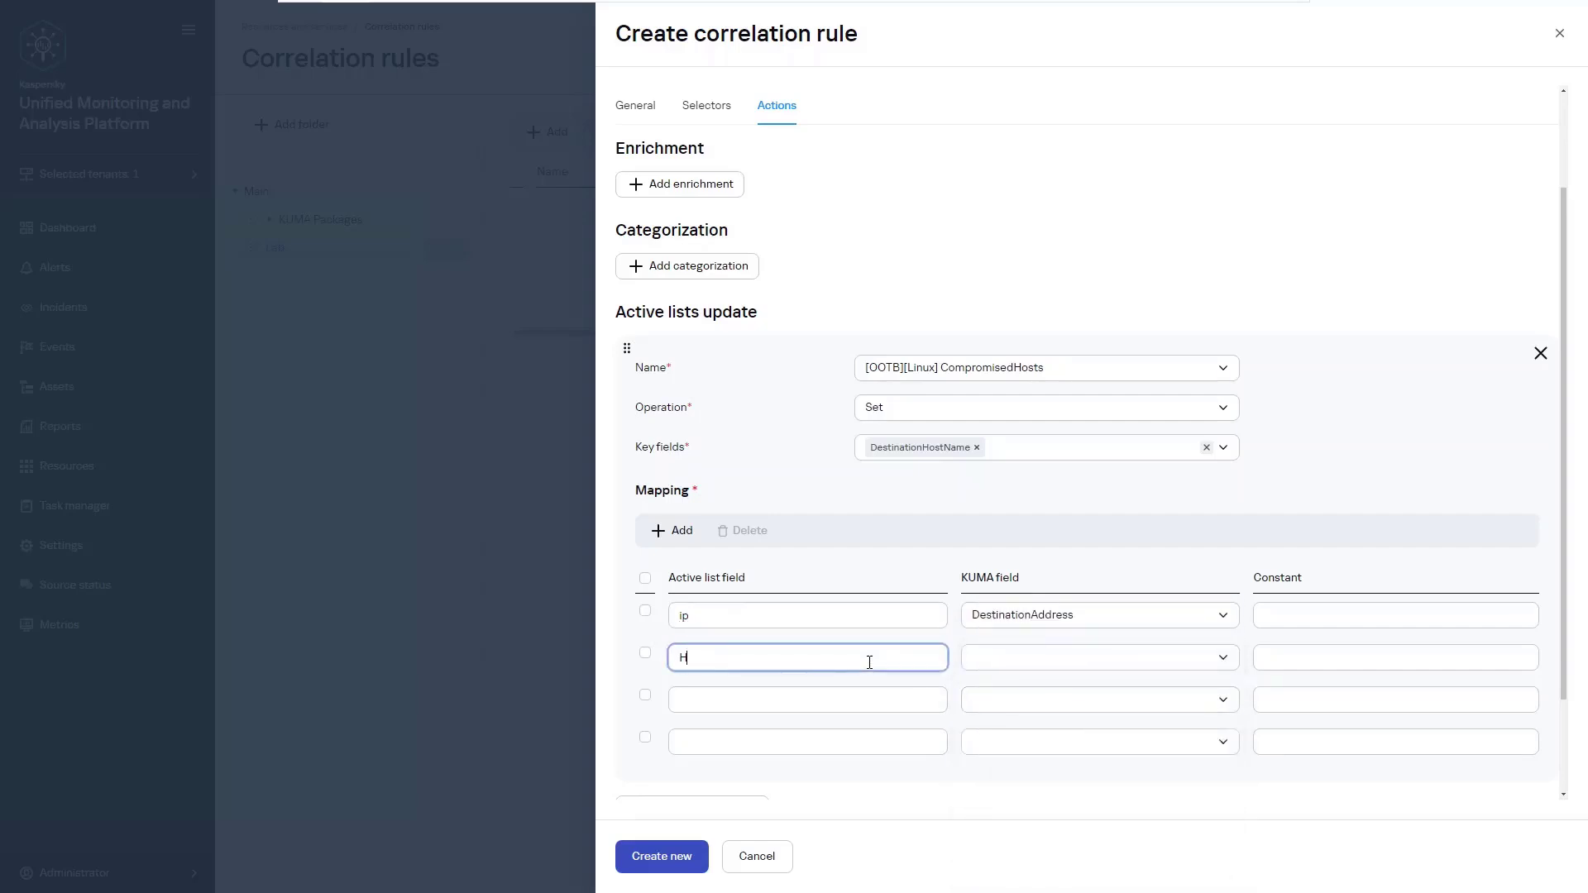
{"action": "type", "text": "ostname"}
{"action": "left_click", "coordinate": [1018, 659]}
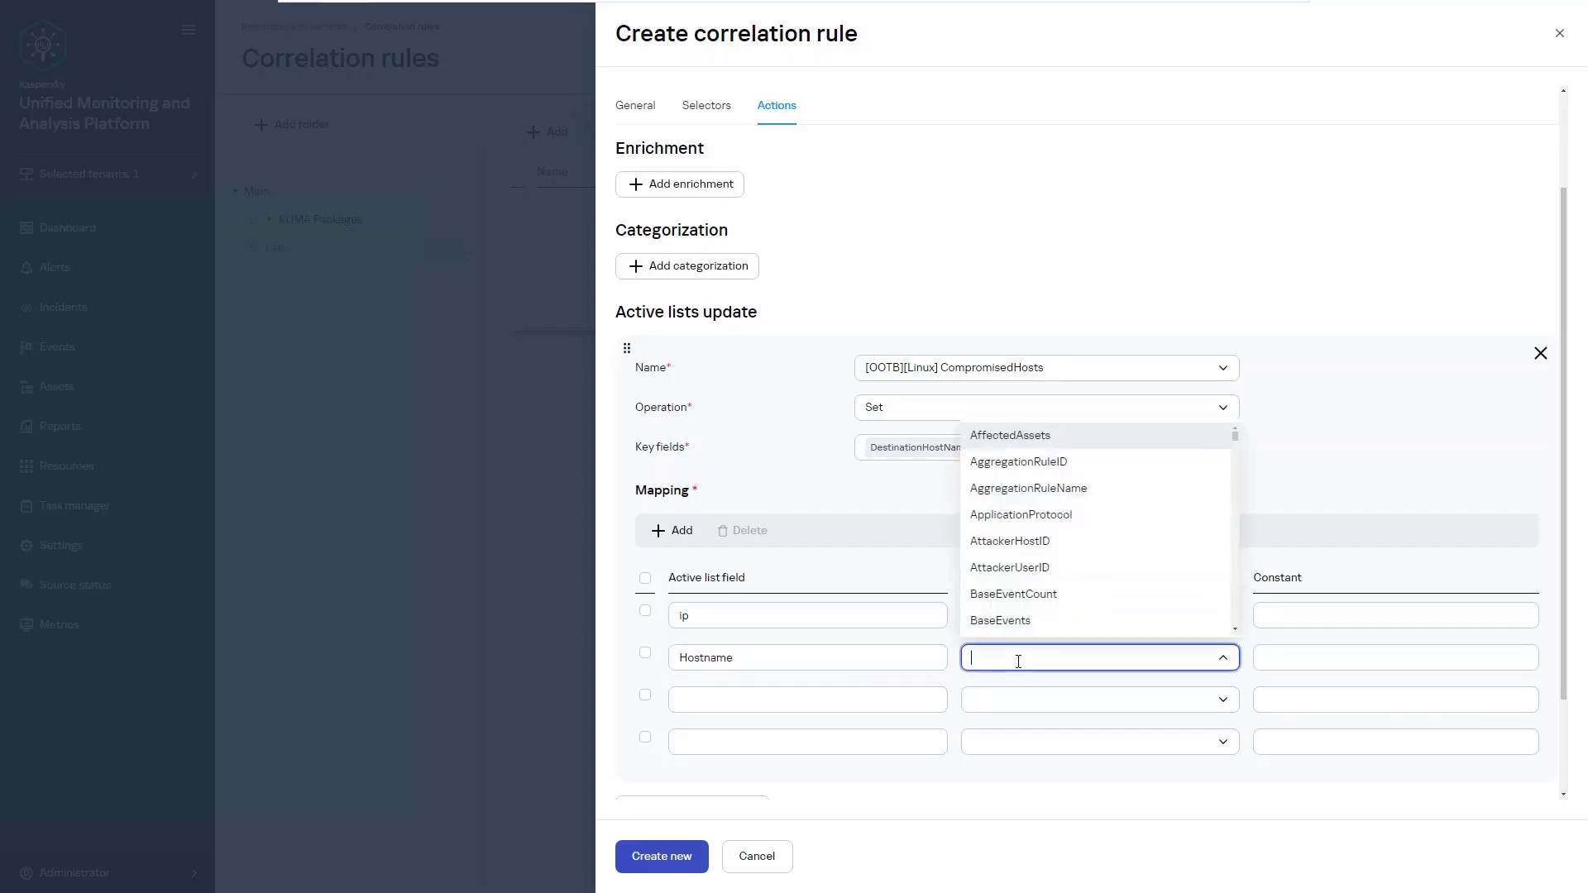
{"action": "type", "text": "destinatio"}
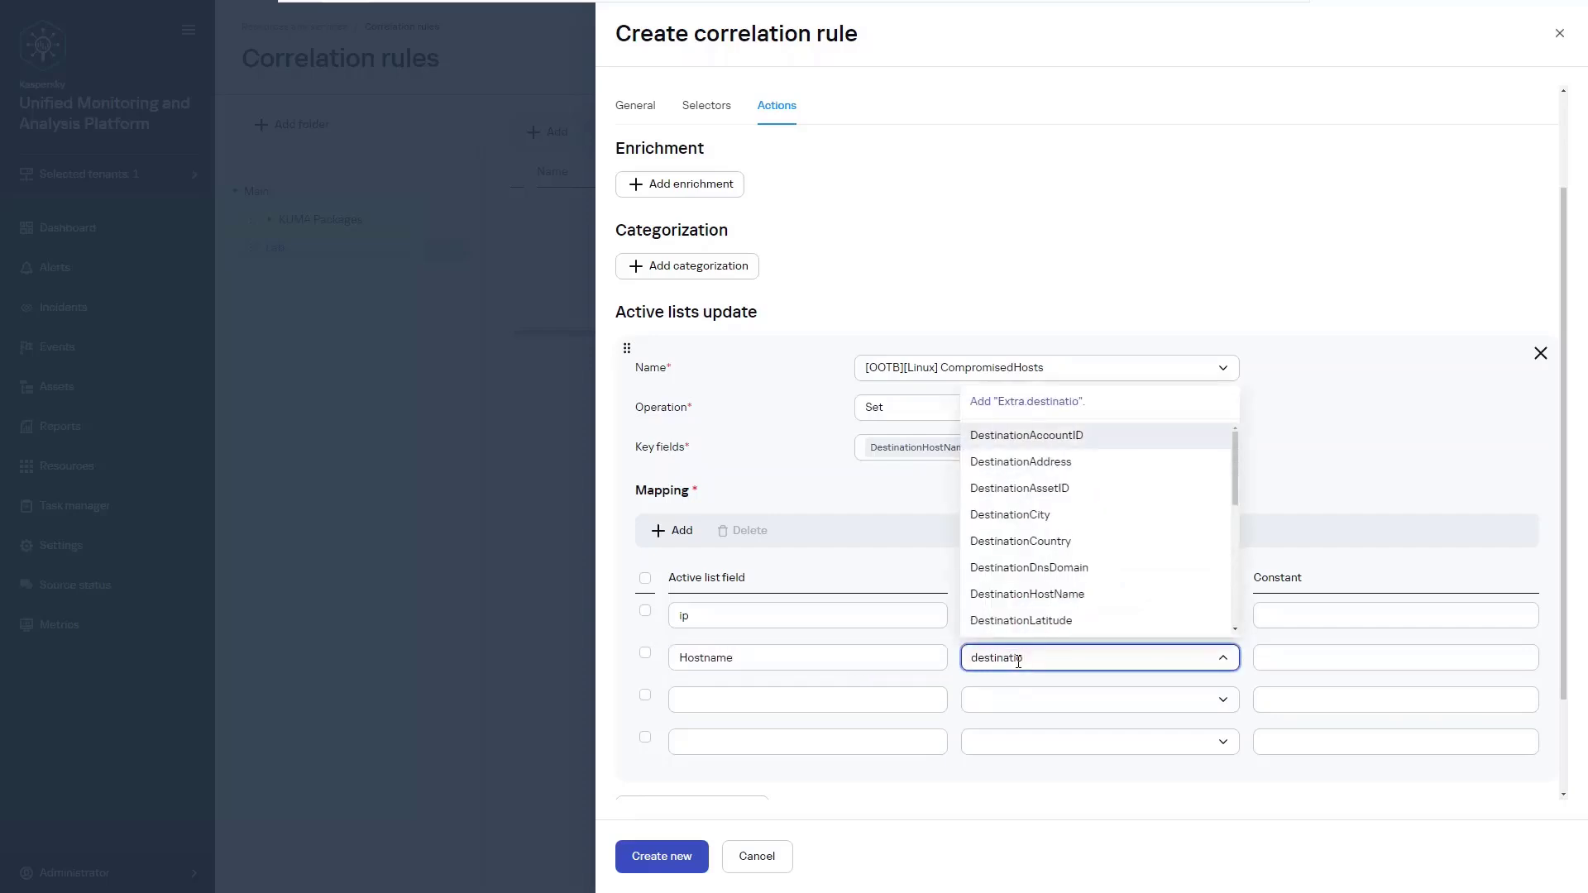
{"action": "left_click", "coordinate": [1060, 594]}
Map the active list field User to DestinationUserName in the third mapping row
{"action": "left_click", "coordinate": [843, 693]}
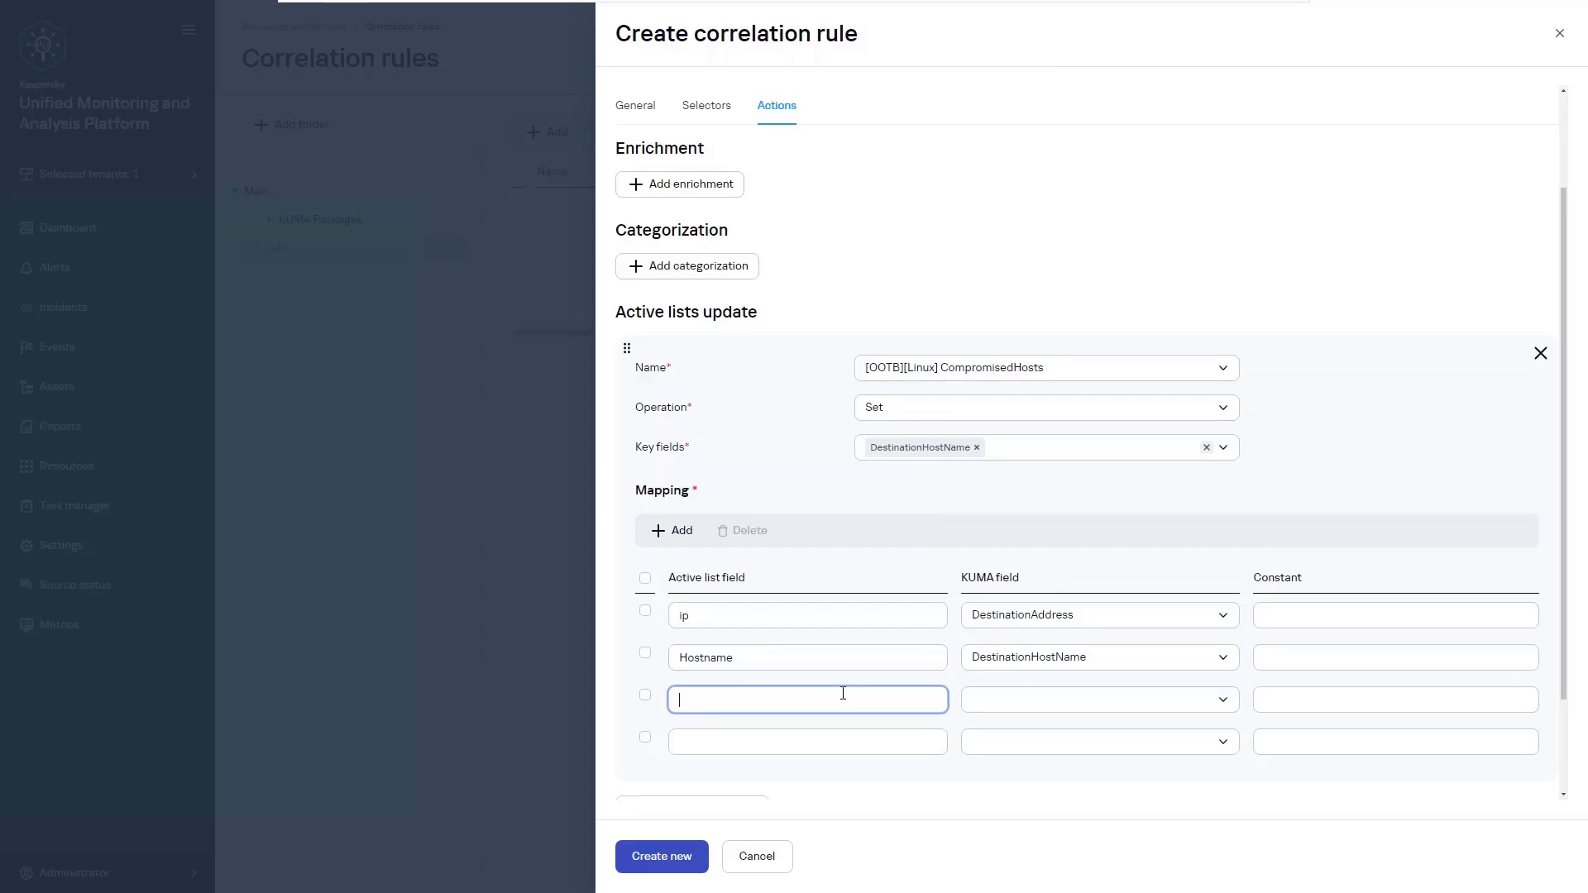
{"action": "type", "text": "User"}
{"action": "left_click", "coordinate": [989, 698]}
{"action": "type", "text": "De"}
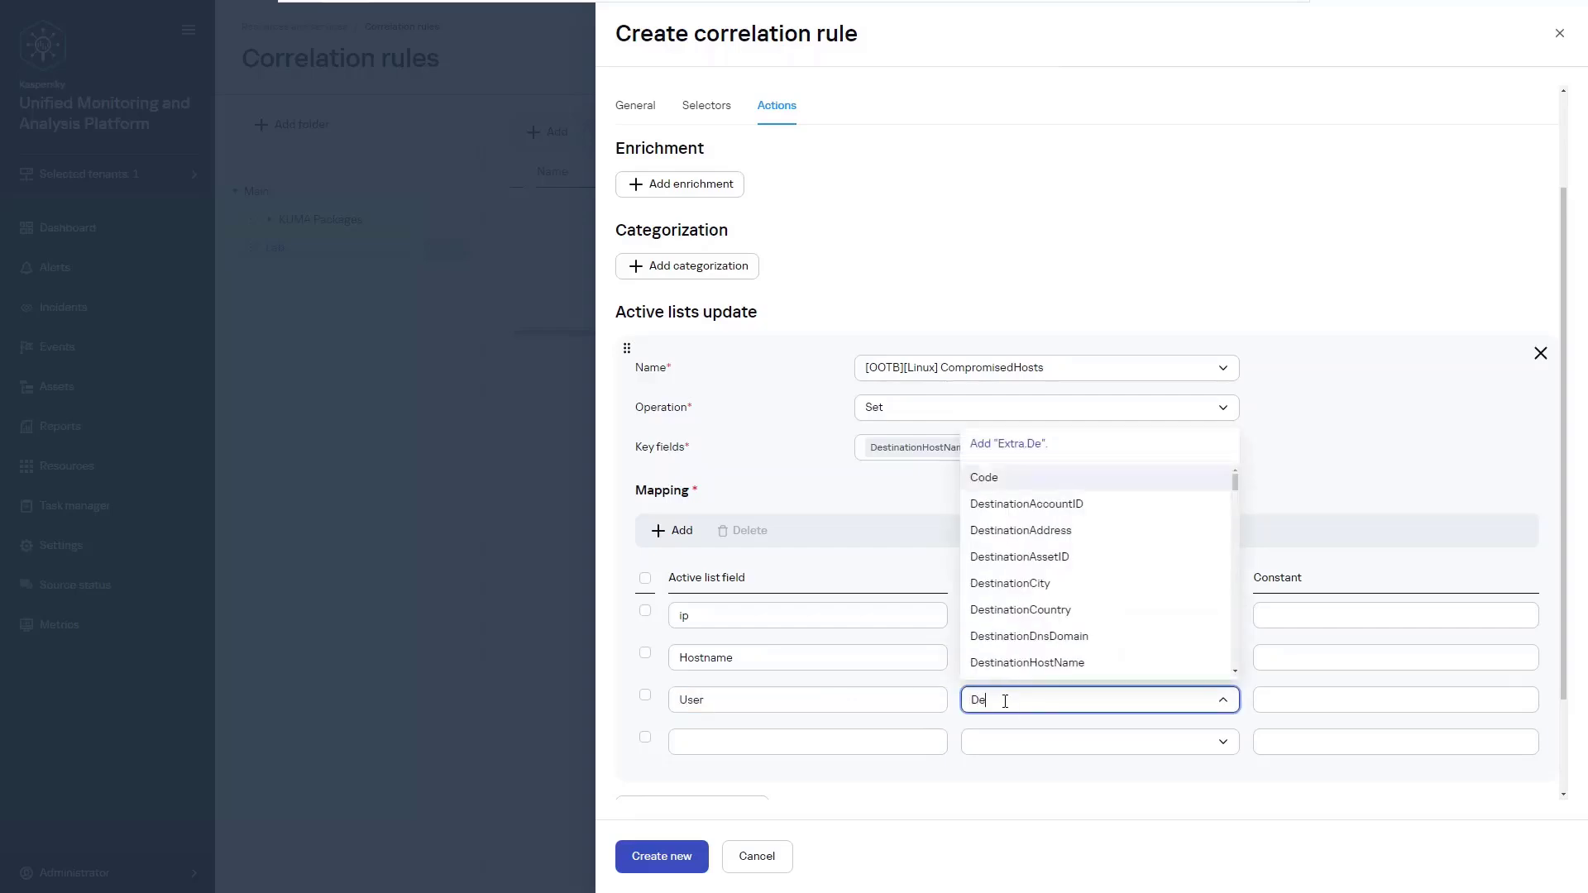
{"action": "type", "text": "stinationUser"}
{"action": "left_click", "coordinate": [1018, 792]}
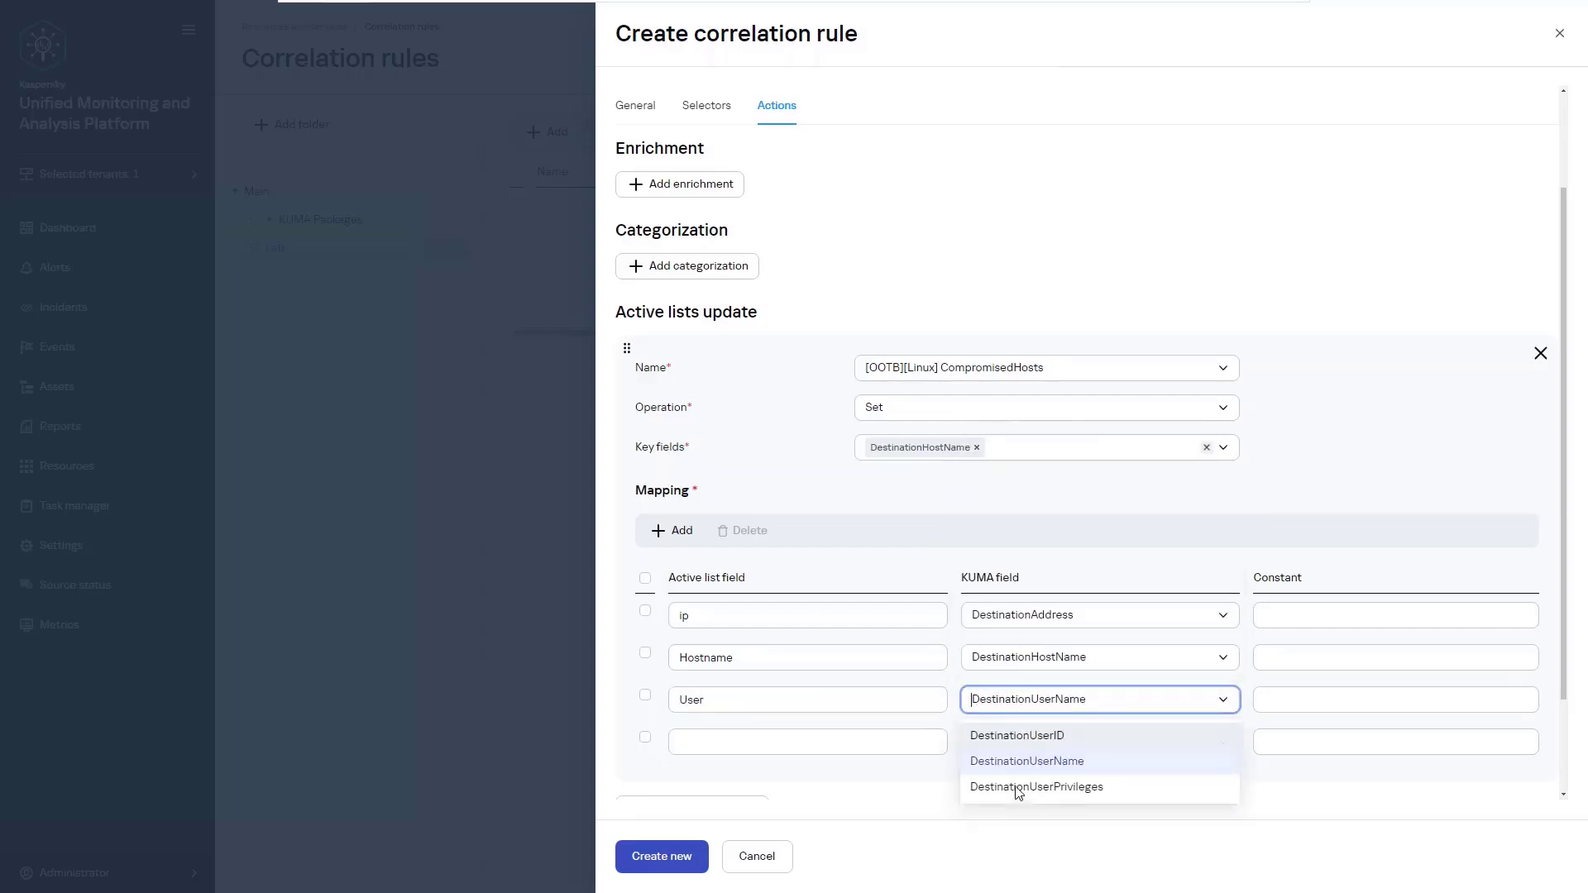
Fill the fourth mapping row with the active list field Reason and a constant value, and create the correlation rule
{"action": "left_click", "coordinate": [835, 745]}
{"action": "type", "text": "Reason"}
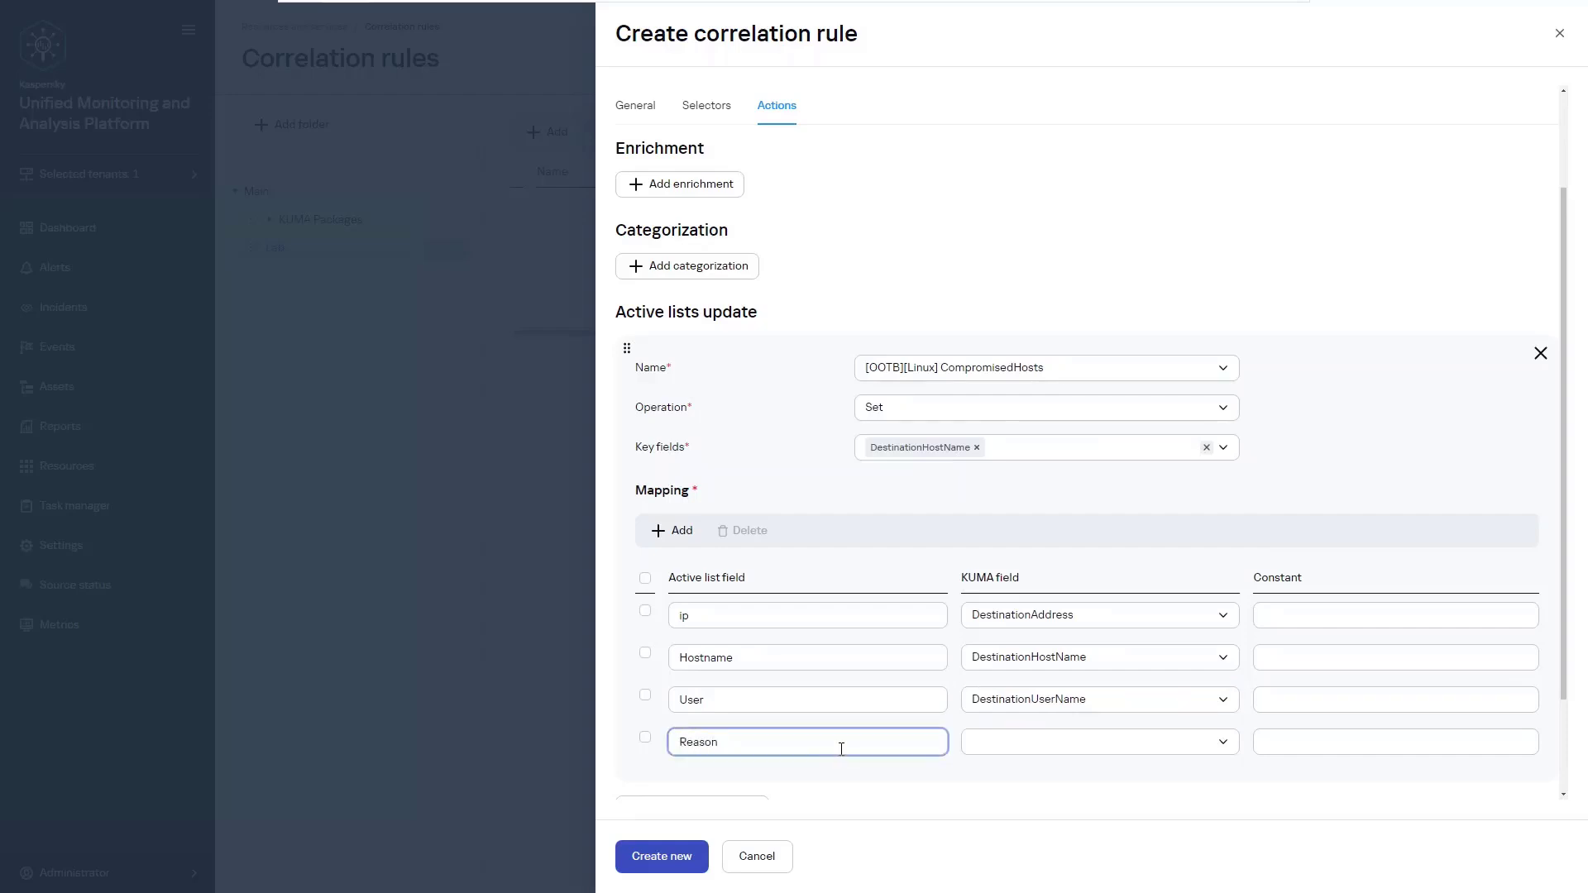
{"action": "key", "text": "Tab"}
{"action": "left_click", "coordinate": [1308, 738]}
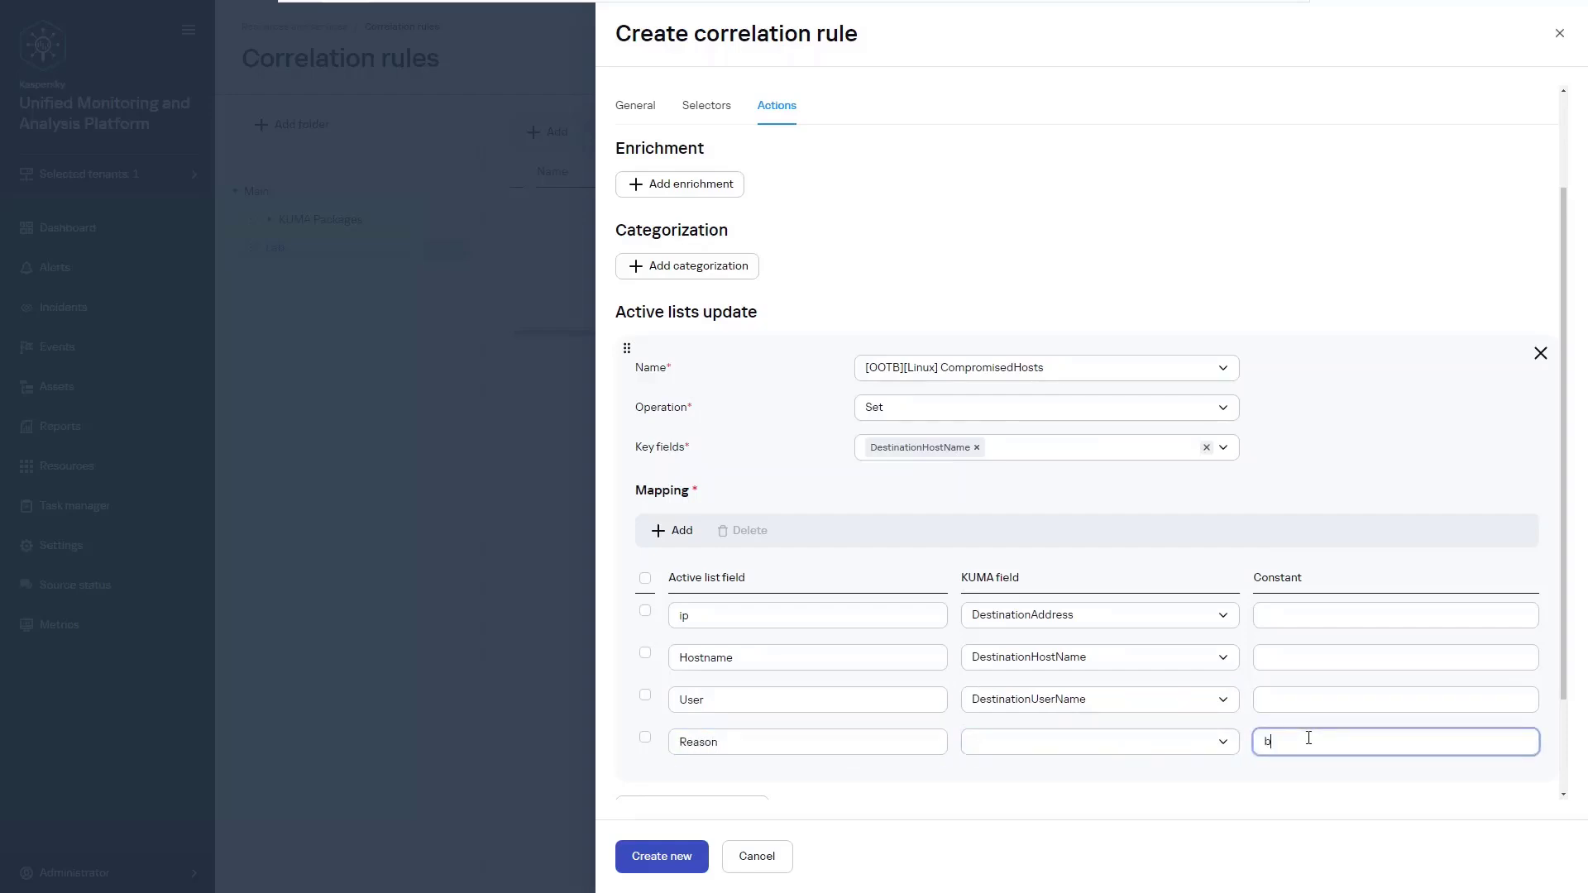
{"action": "left_click", "coordinate": [686, 858]}
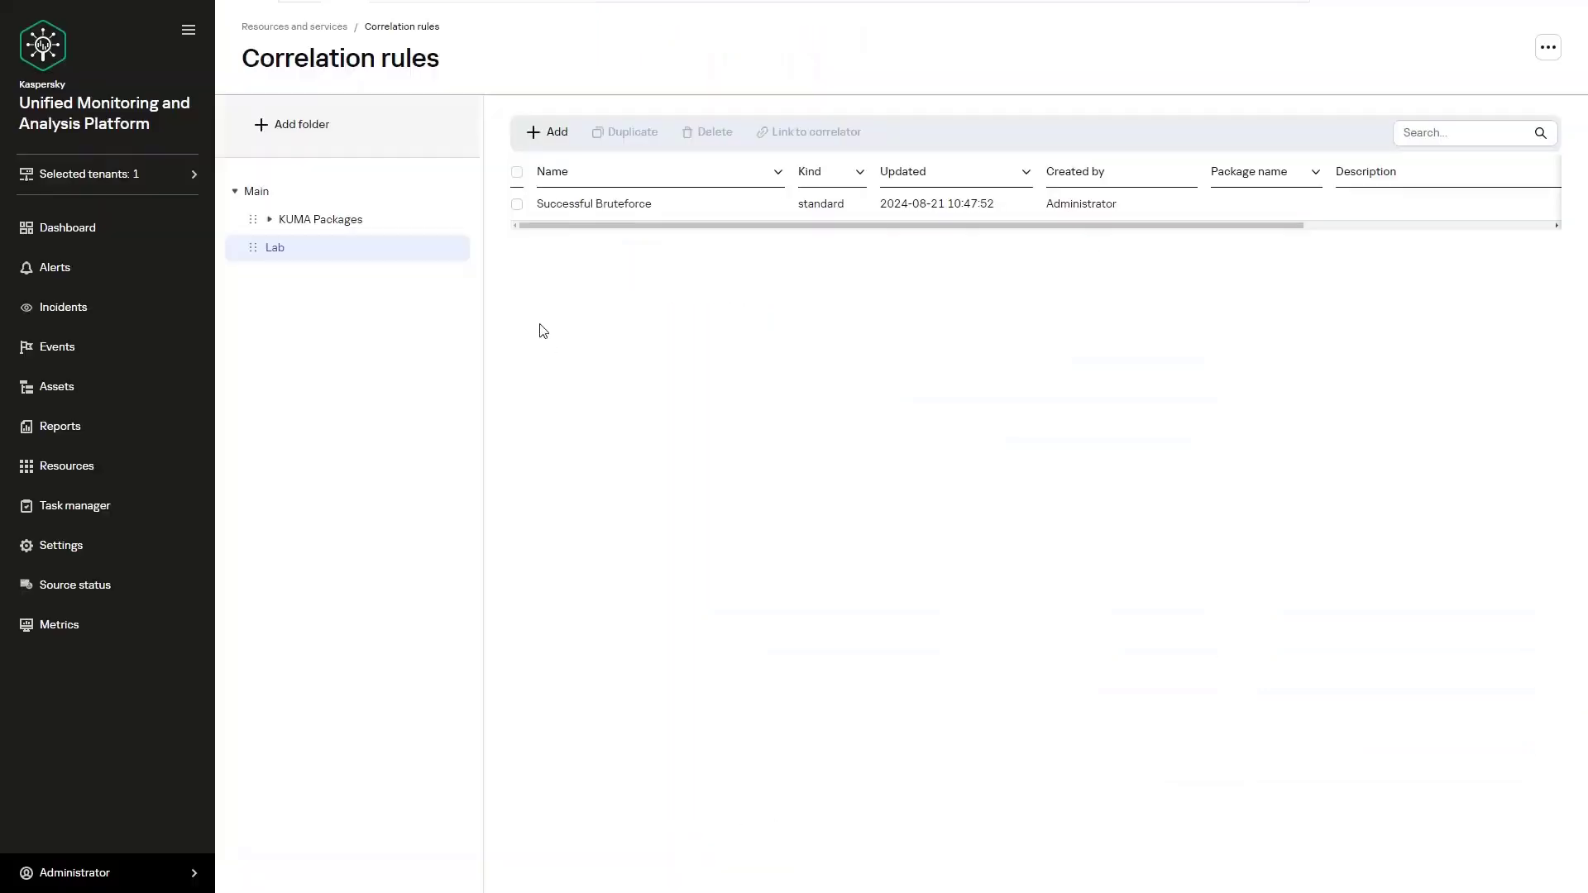
Link the Successful Bruteforce rule to [OOTB] Correlator in the KUMA Packages OOTB folder
{"action": "left_click", "coordinate": [517, 203]}
{"action": "left_click", "coordinate": [803, 132]}
{"action": "left_click", "coordinate": [976, 119]}
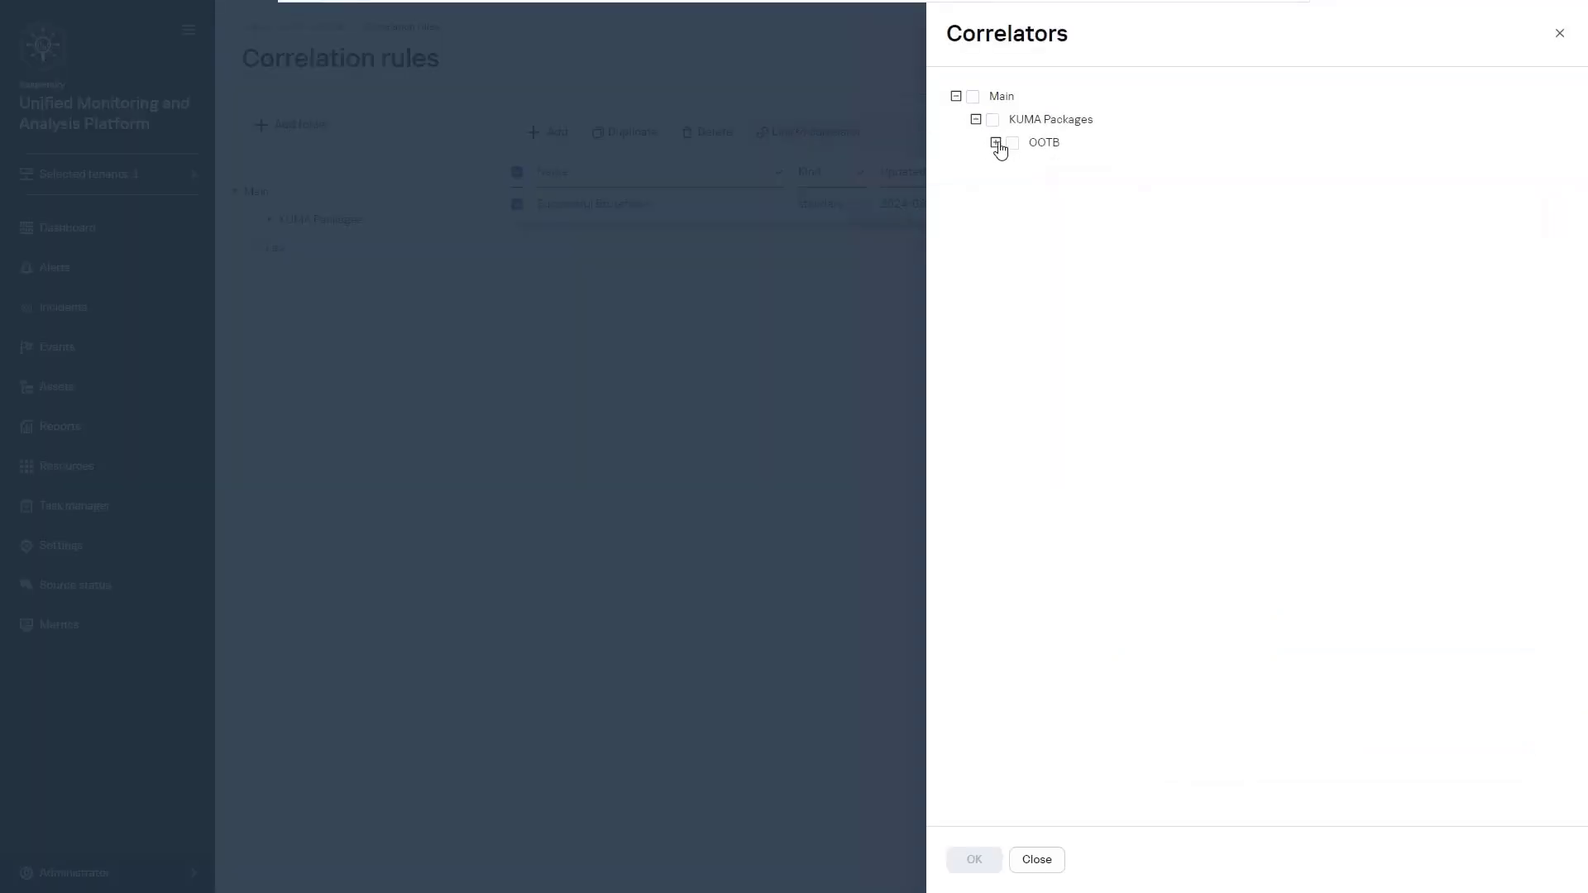
{"action": "left_click", "coordinate": [996, 142]}
{"action": "left_click", "coordinate": [1032, 167]}
{"action": "left_click", "coordinate": [974, 862]}
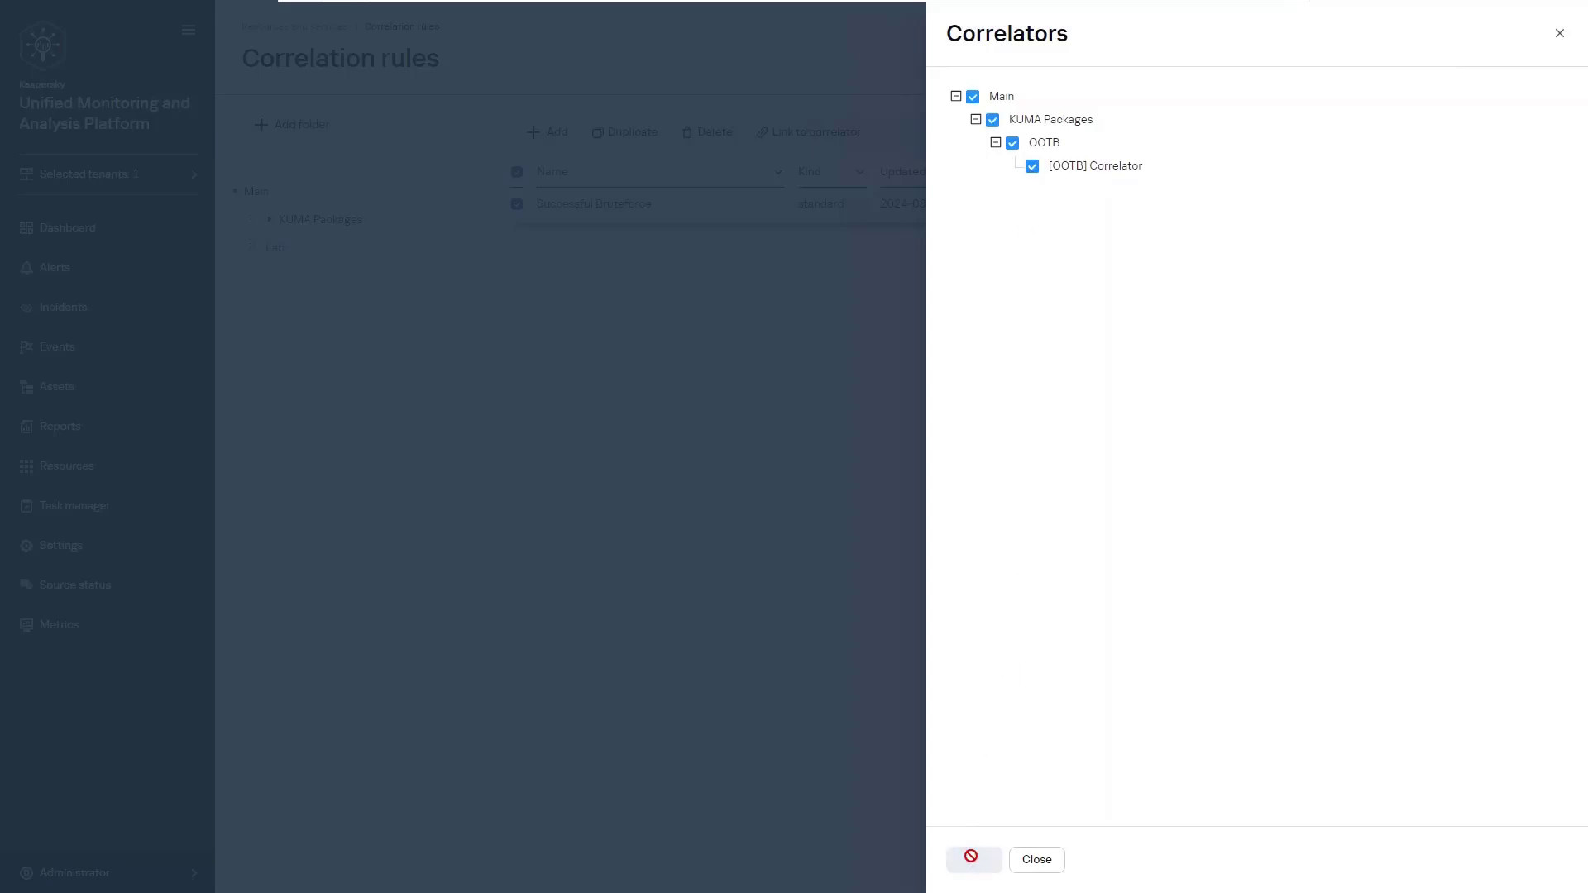